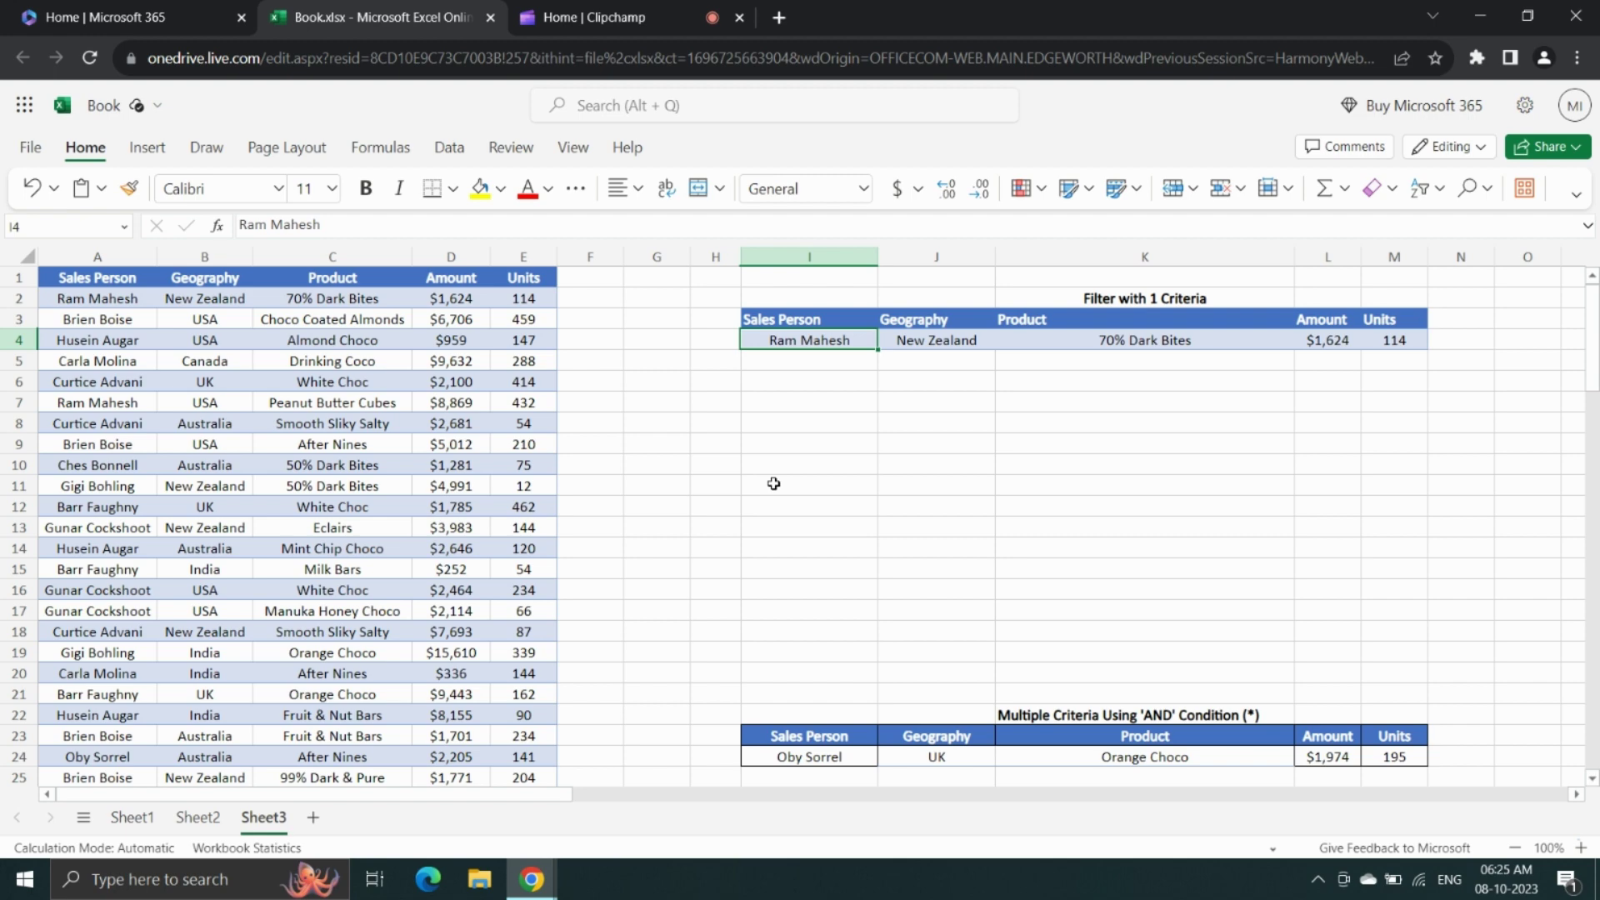
Review the sales table's column headers and first records alongside the multiple-criteria section on Sheet3
left_click(1145, 710)
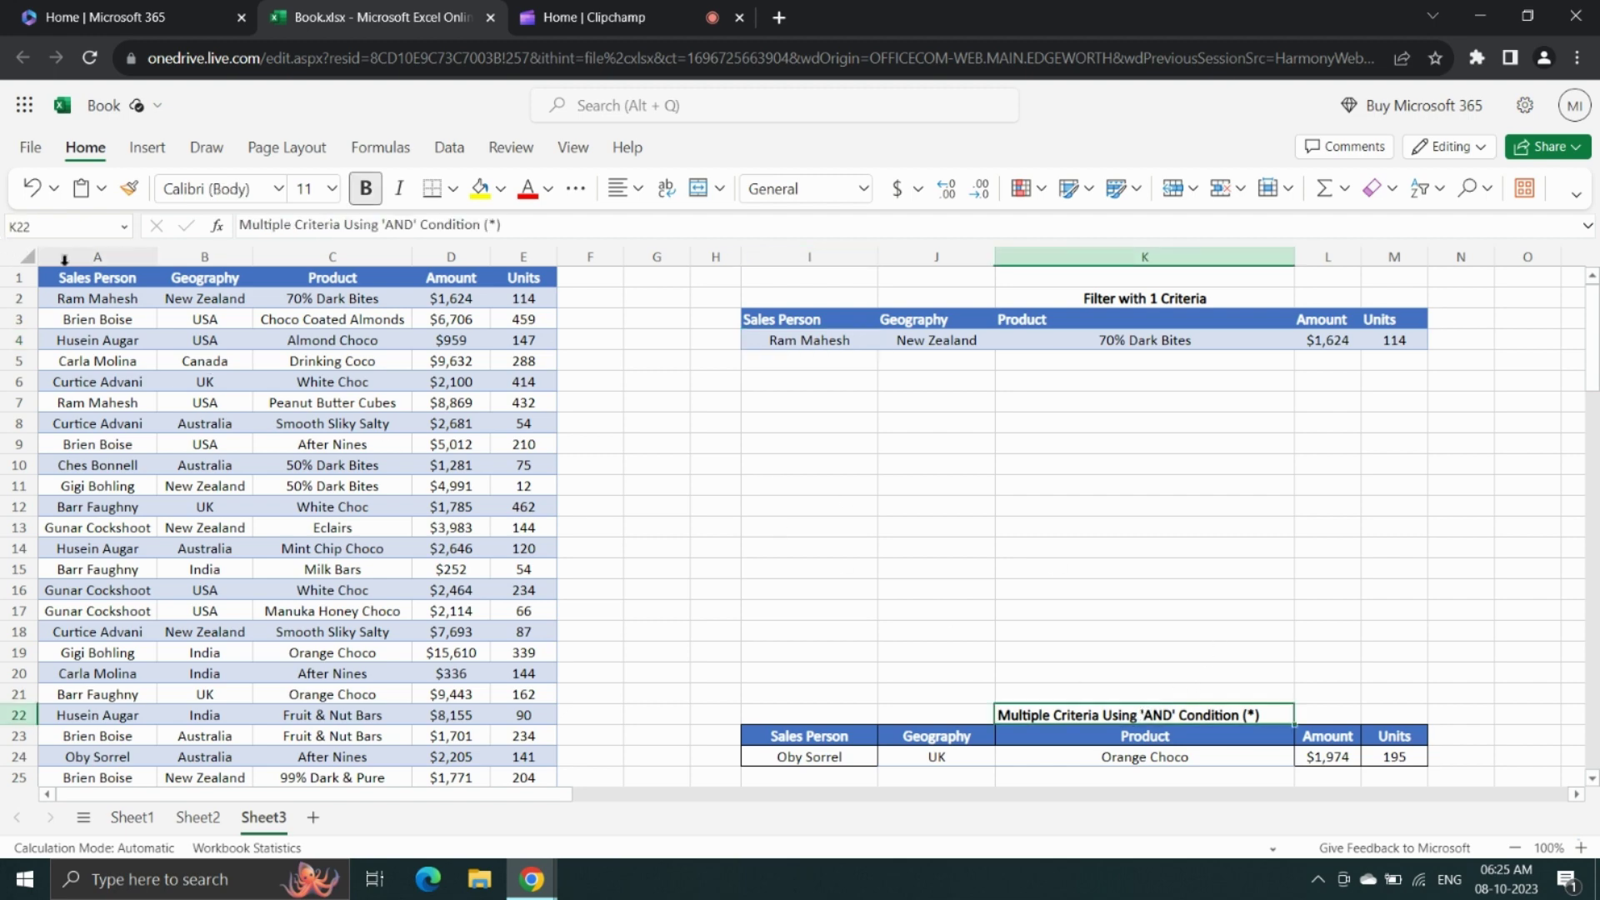
left_click(92, 284)
key("Right")
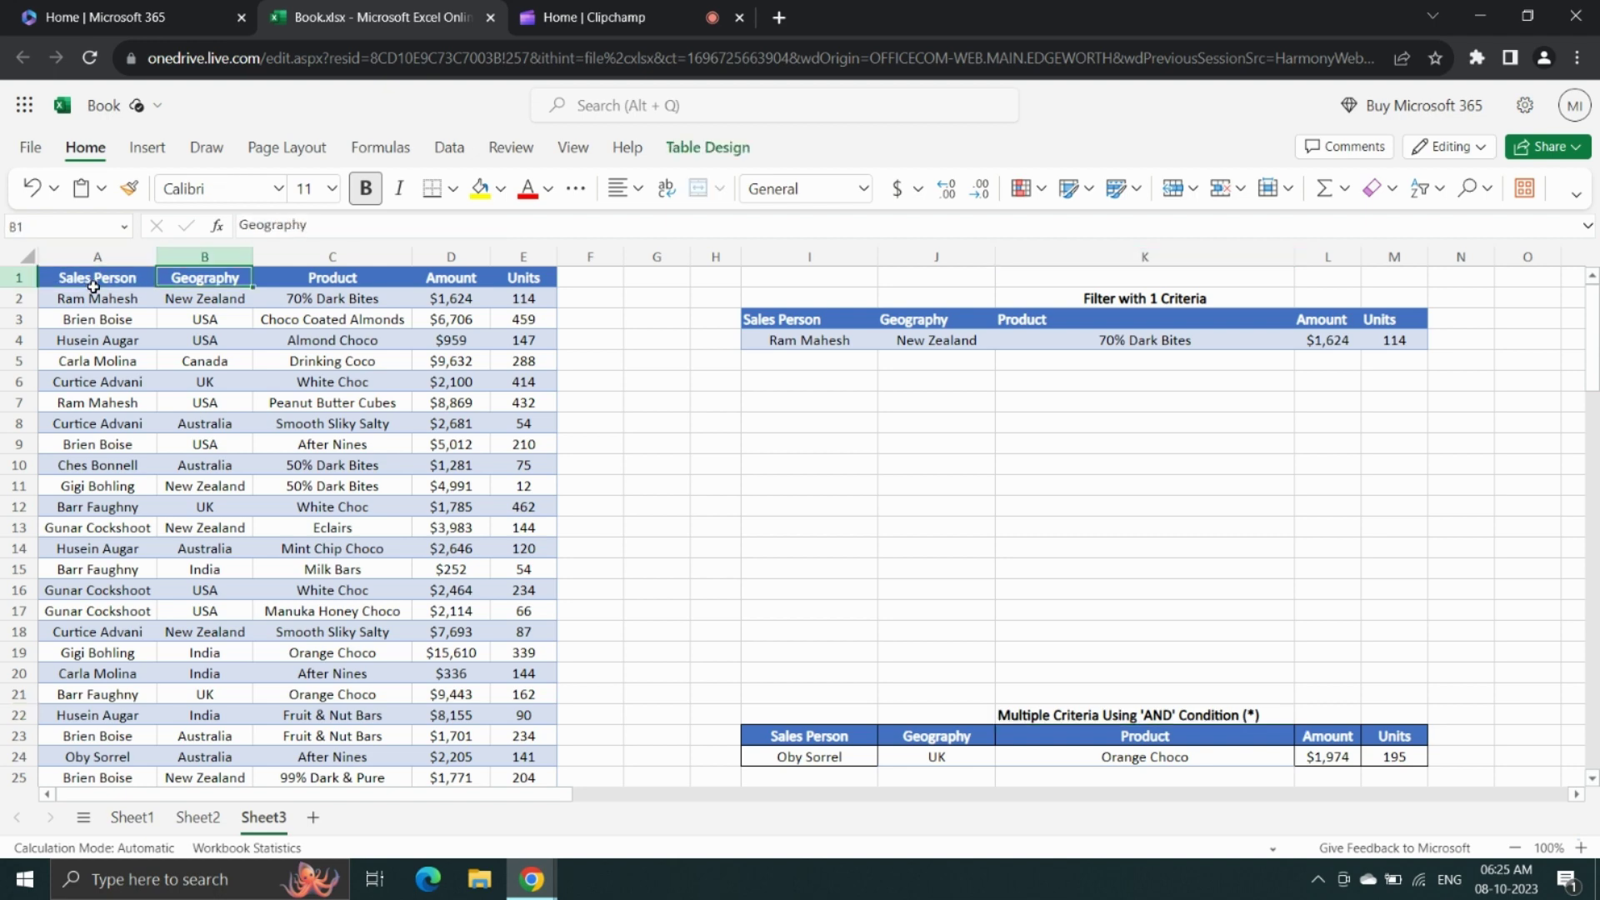
key("Right")
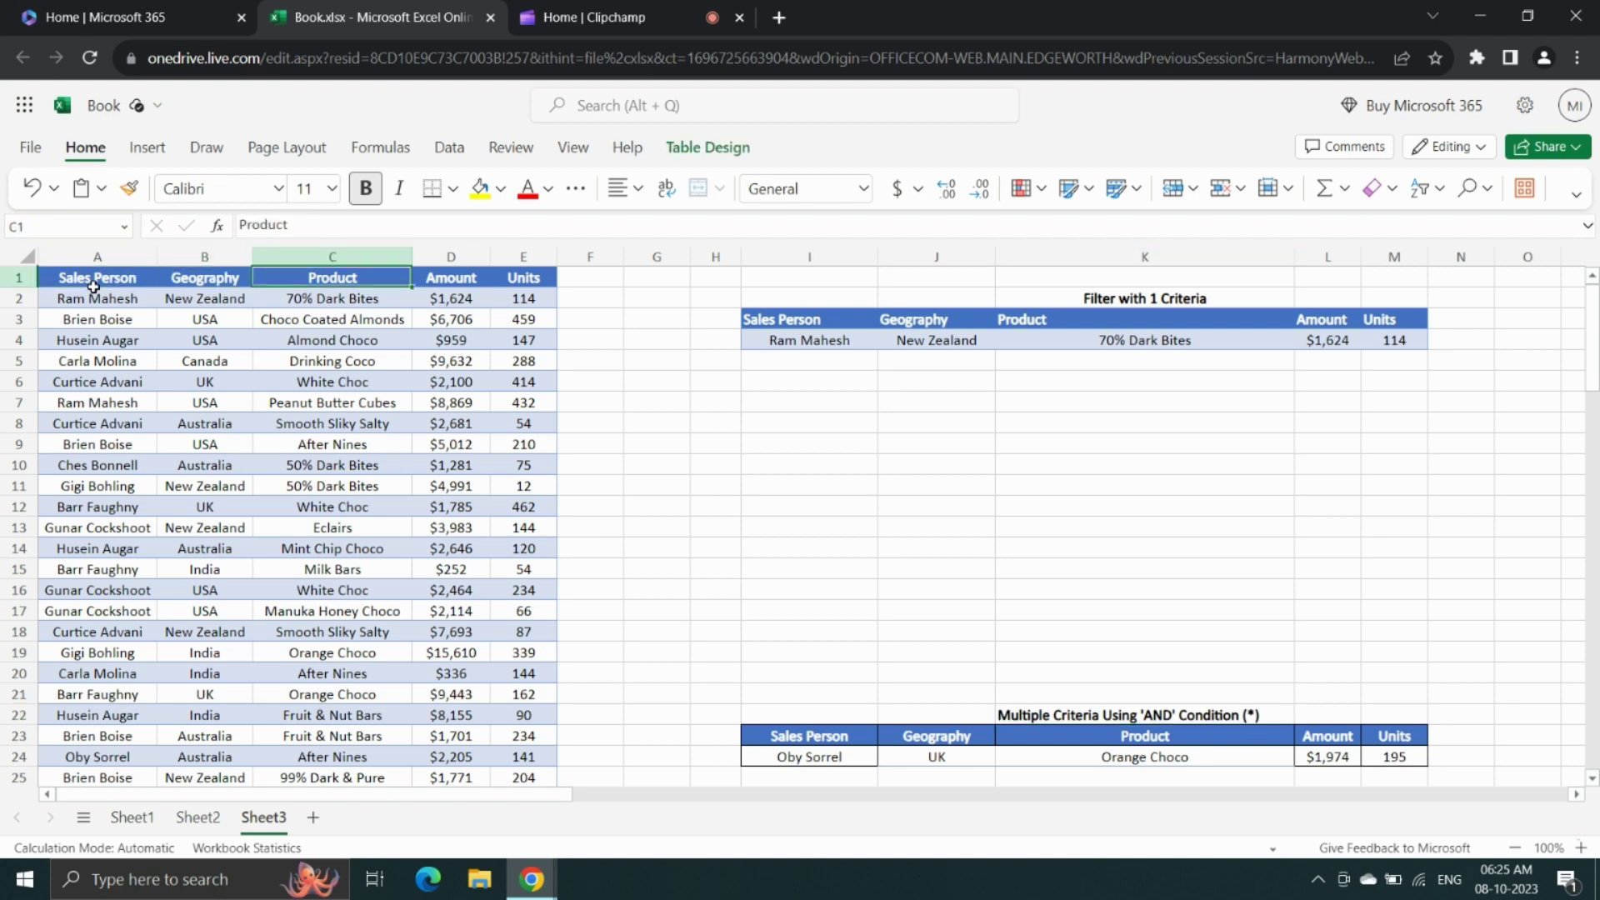
key("Right")
key("Right")
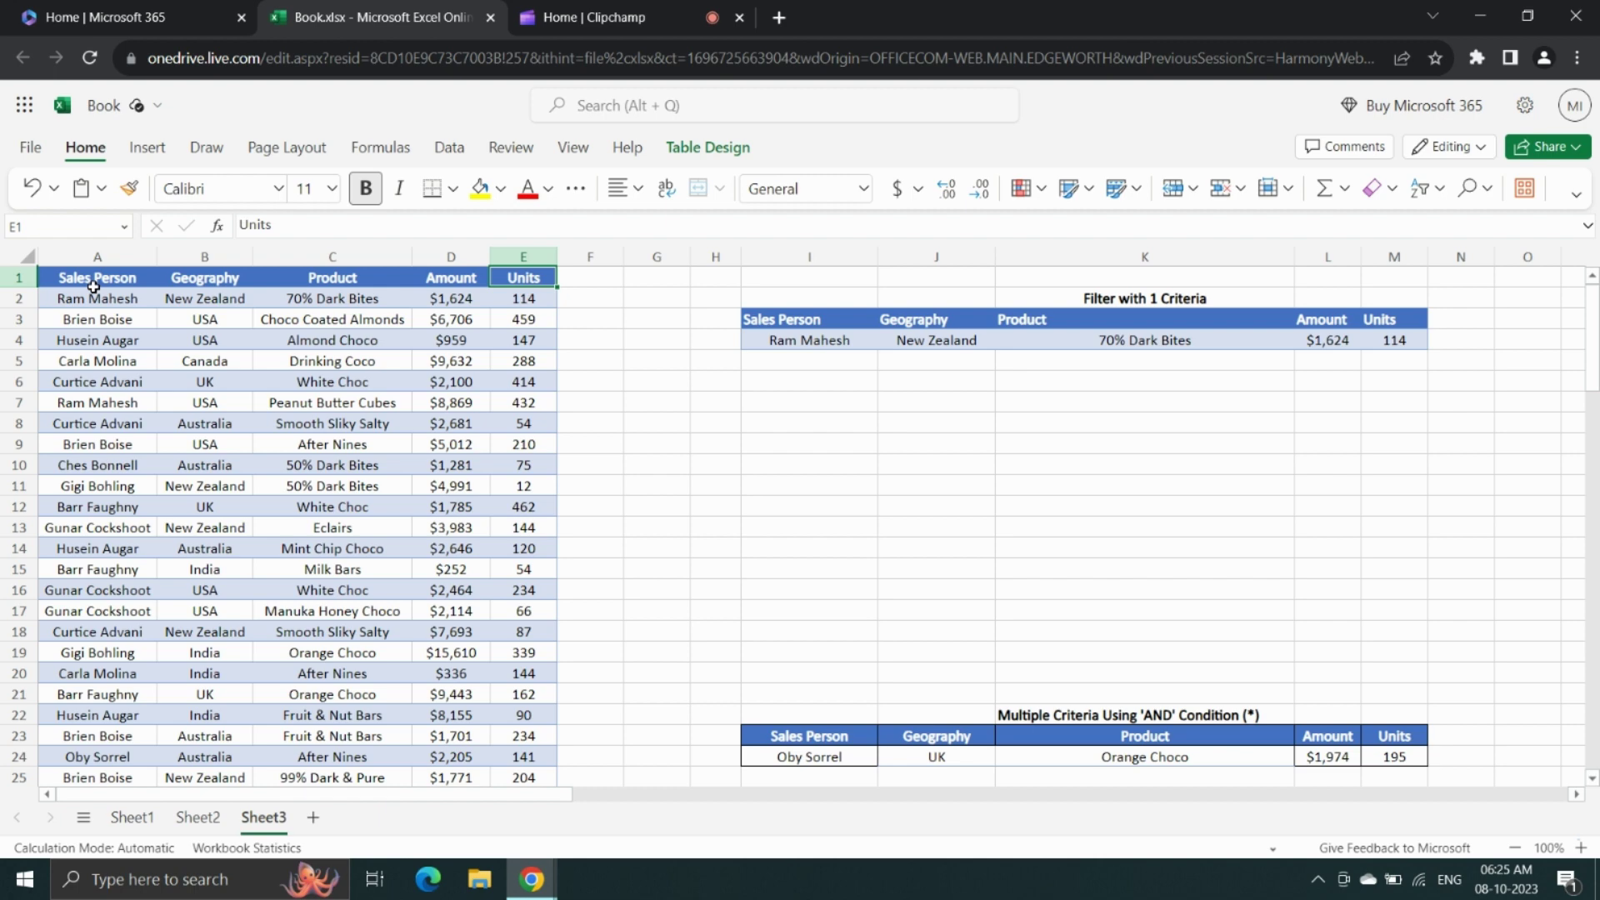
key("Left")
key("Left")
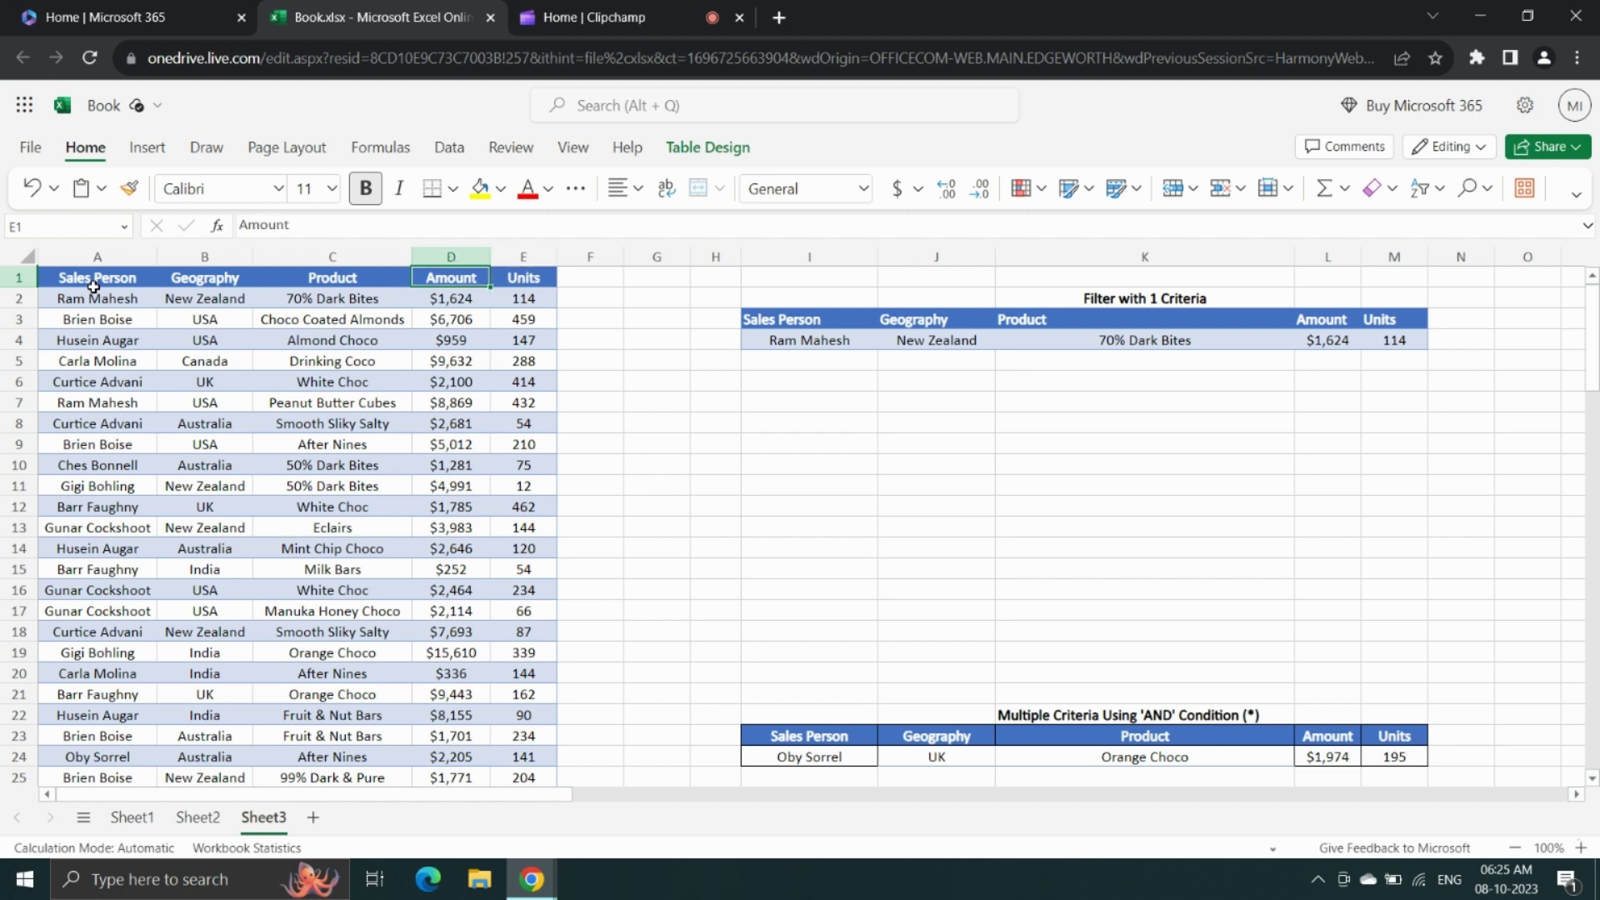
key("Down")
key("Left")
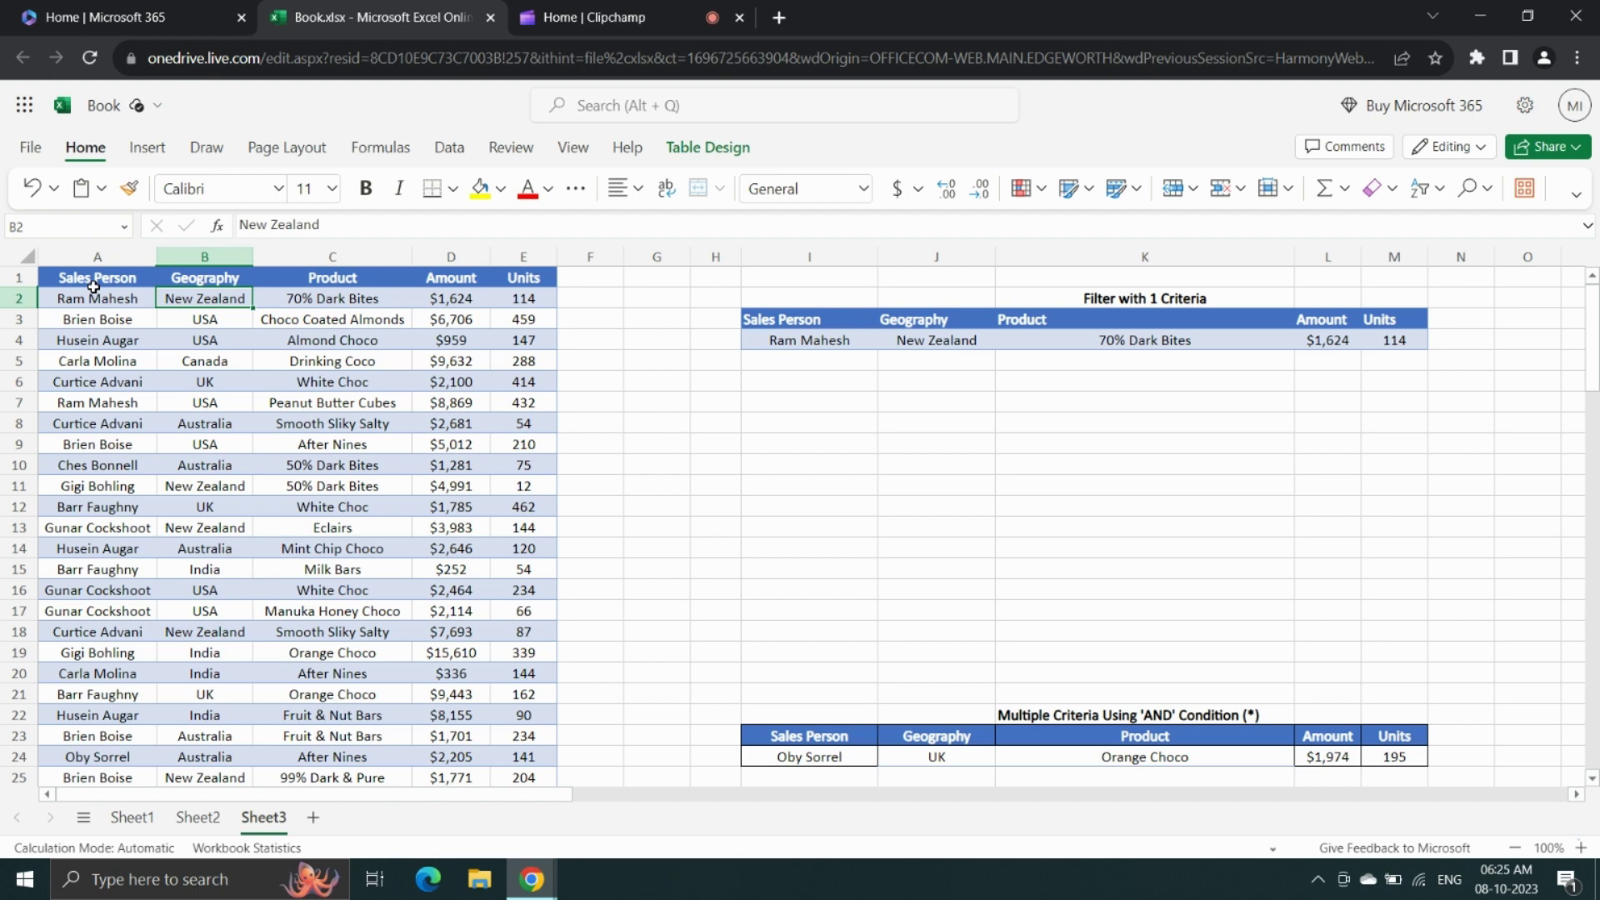
key("Down")
key("Left")
key("Right")
key("Right")
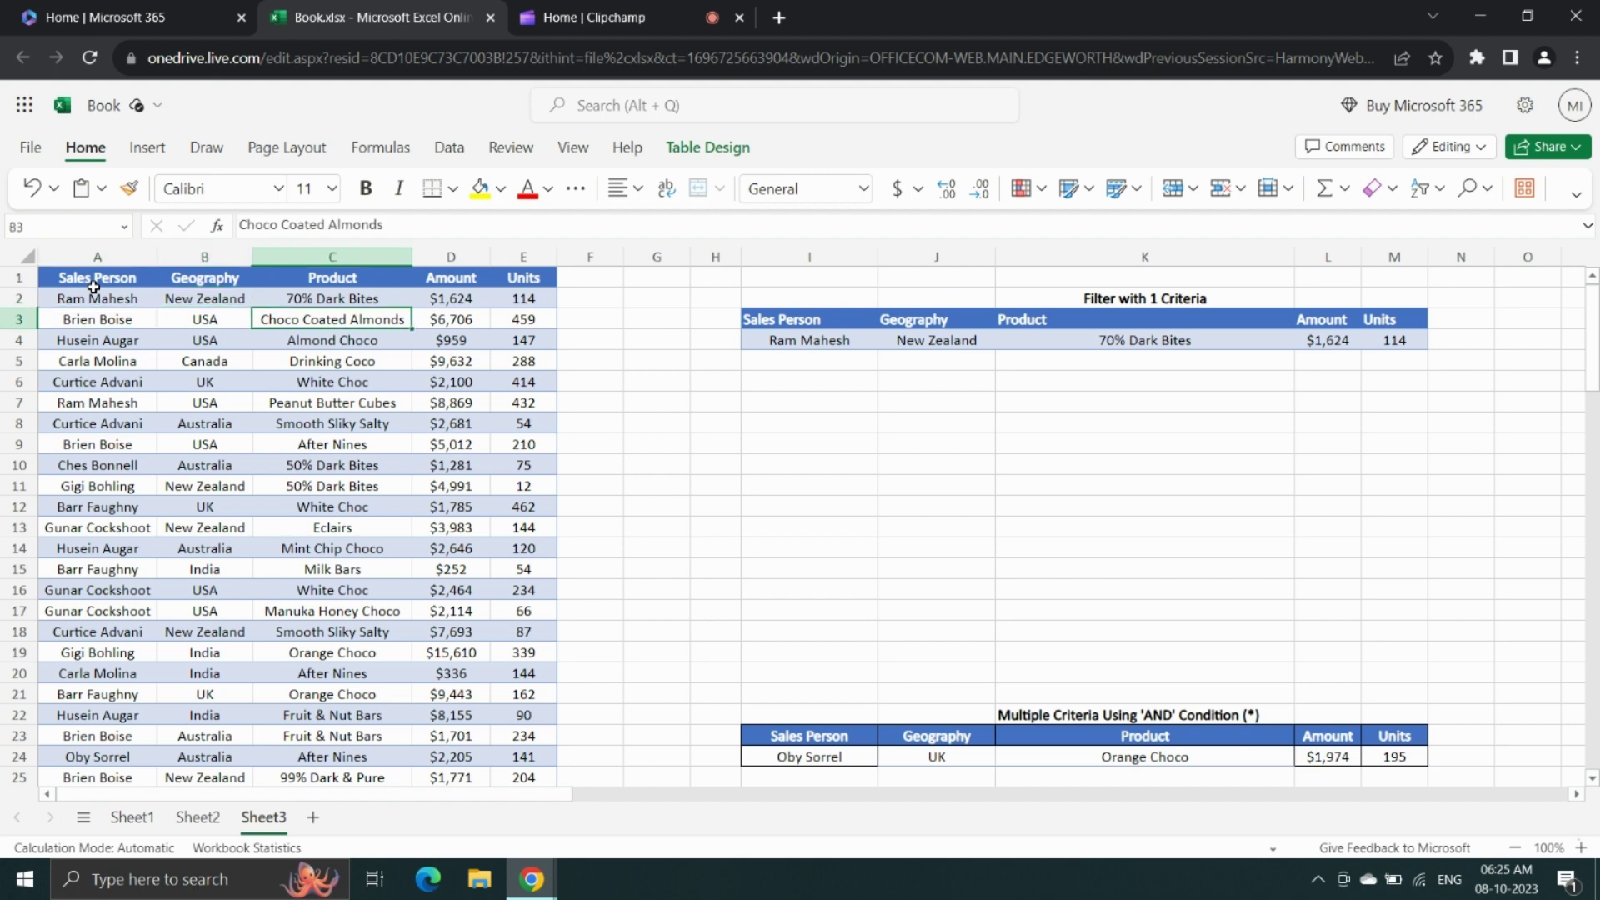
key("Right")
key("Right")
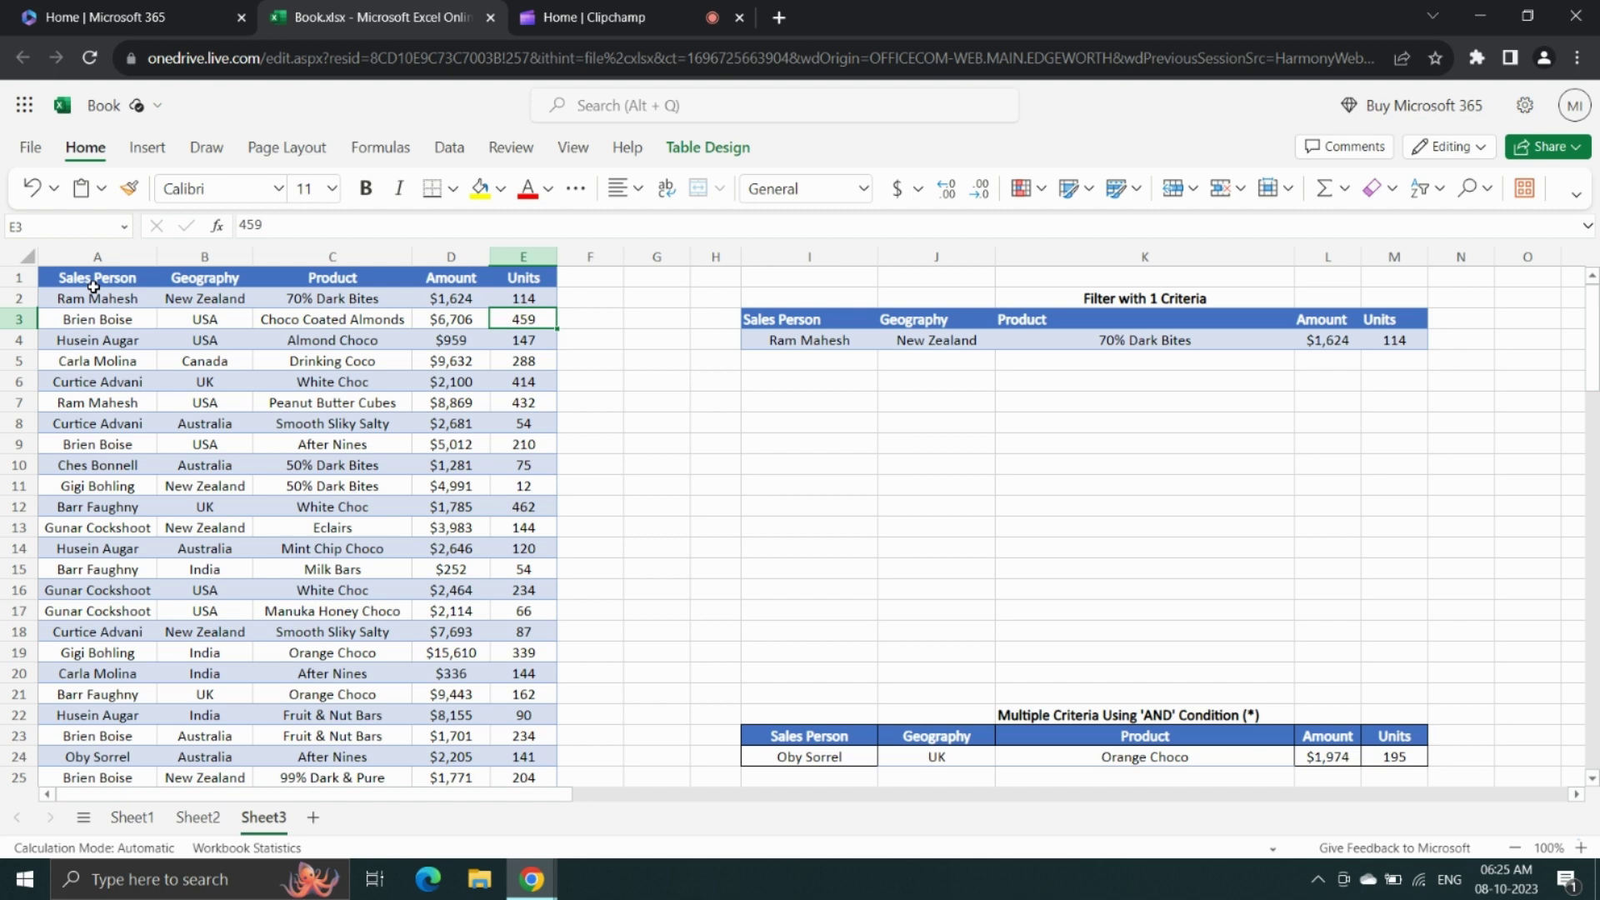
scroll(708, 508, "down", 3)
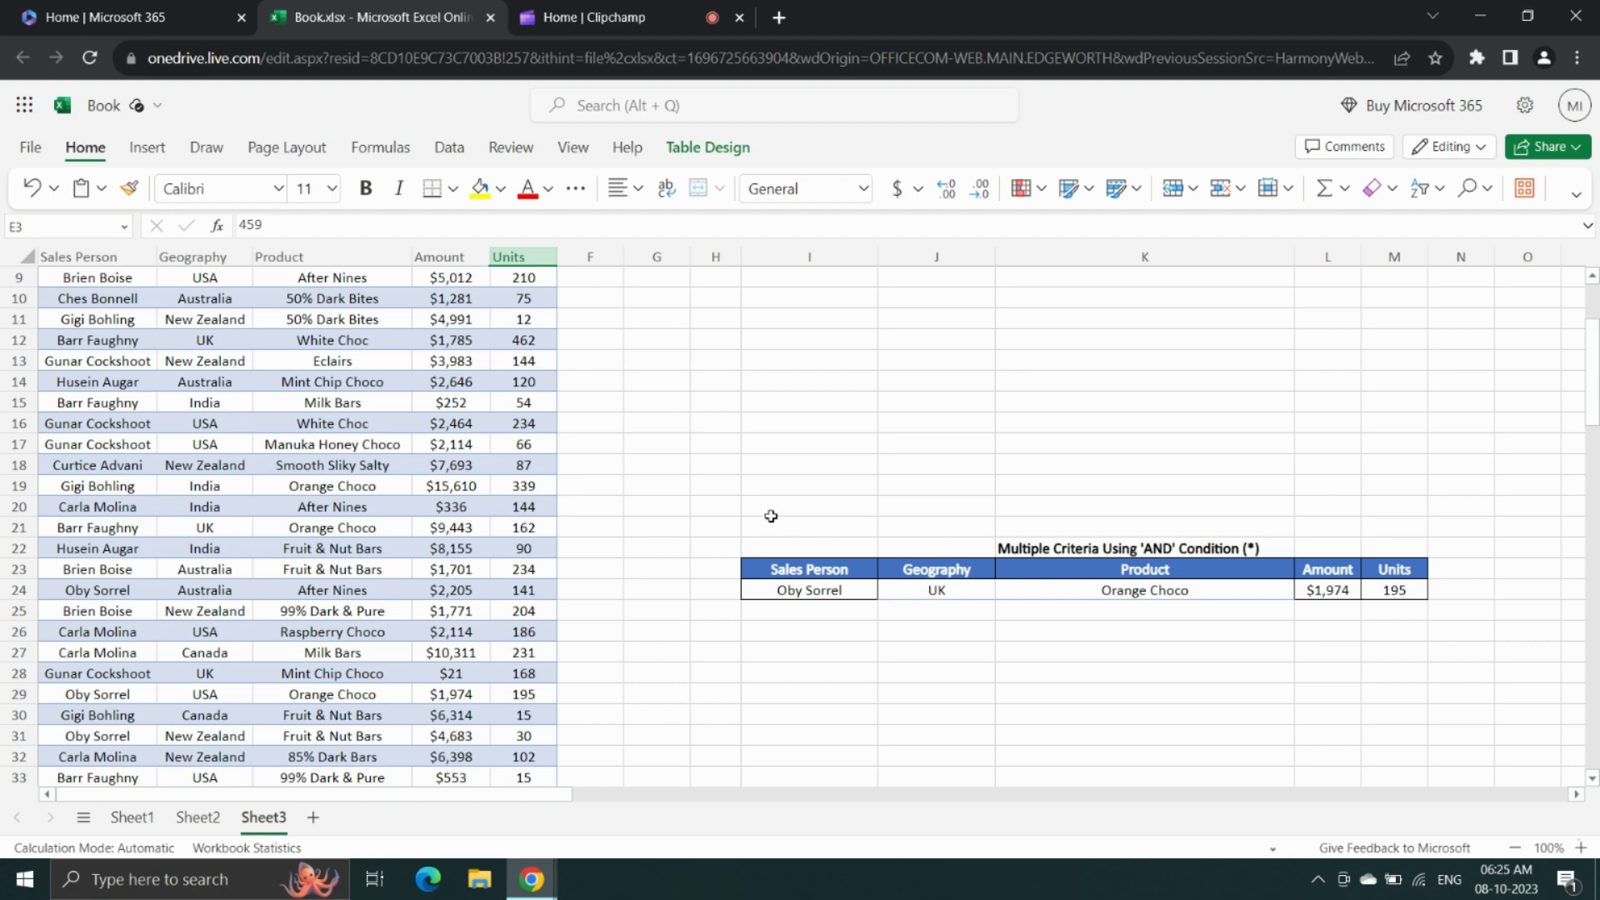
scroll(771, 516, "up", 3)
Examine the geography, product and amount entries in row 6 and the "Multiple Criteria Using 'AND' Condition (*)" section
left_click(228, 375)
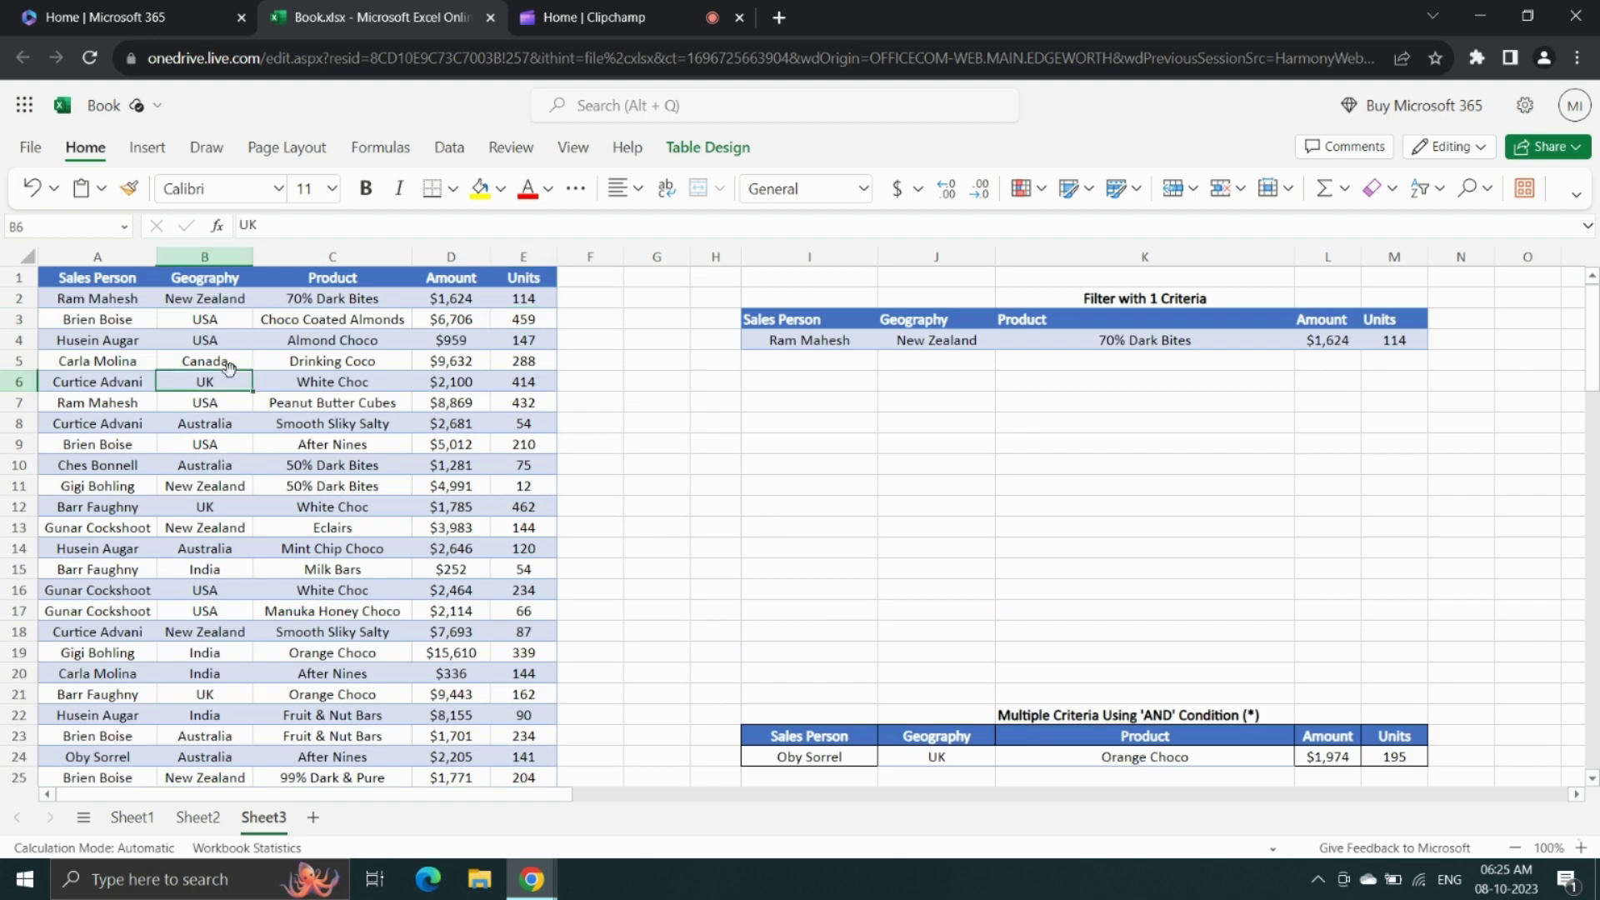
left_click(228, 368)
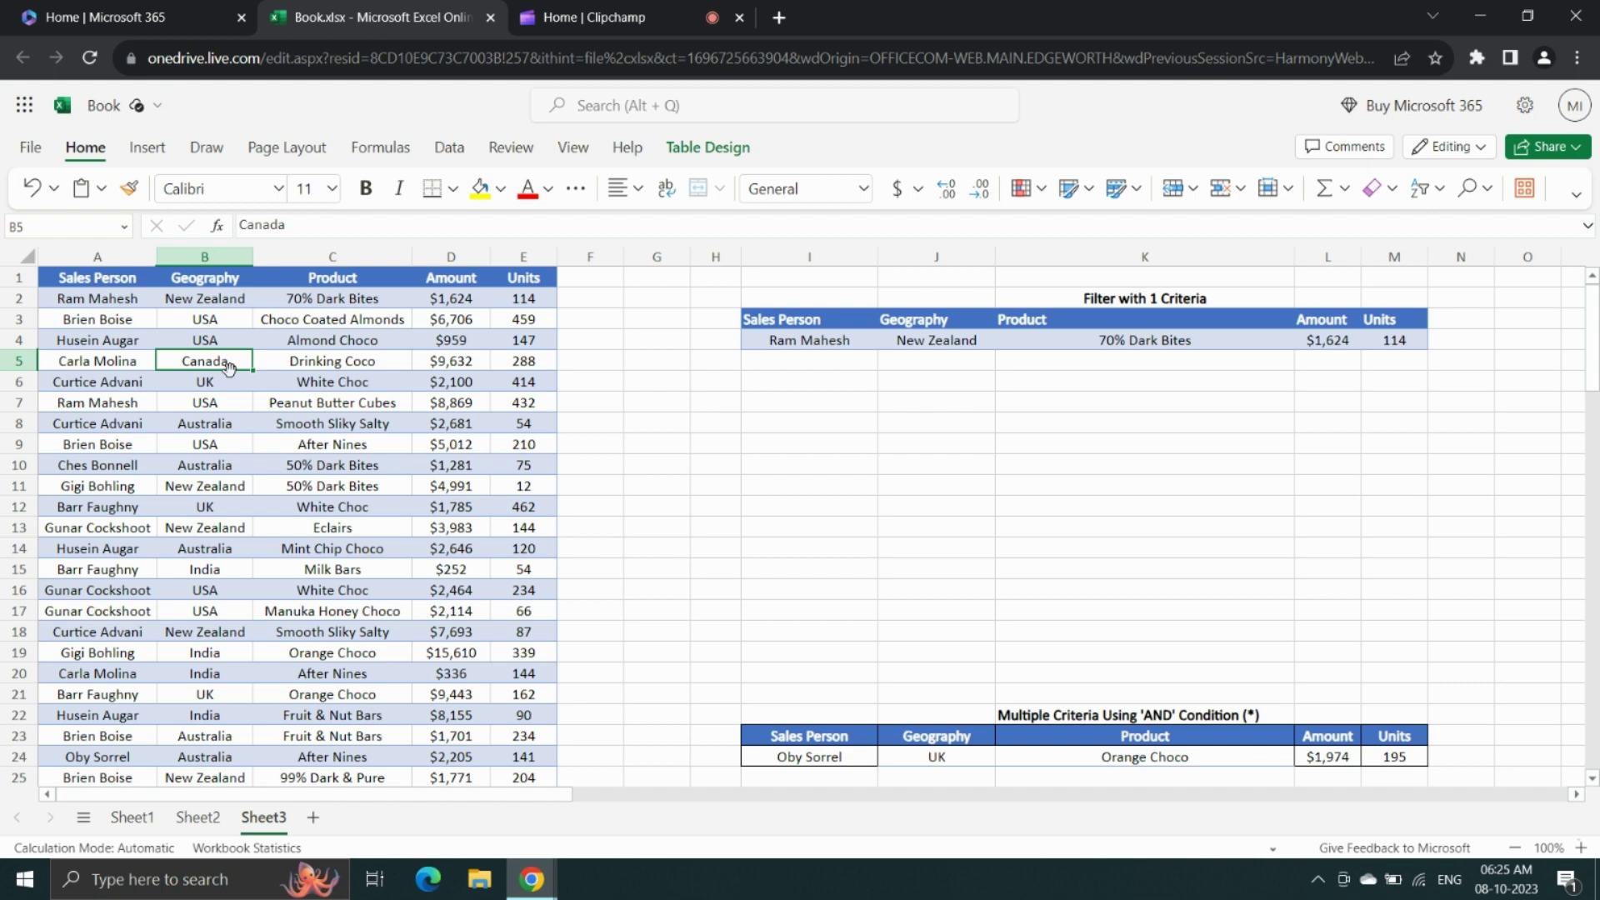
key("Down")
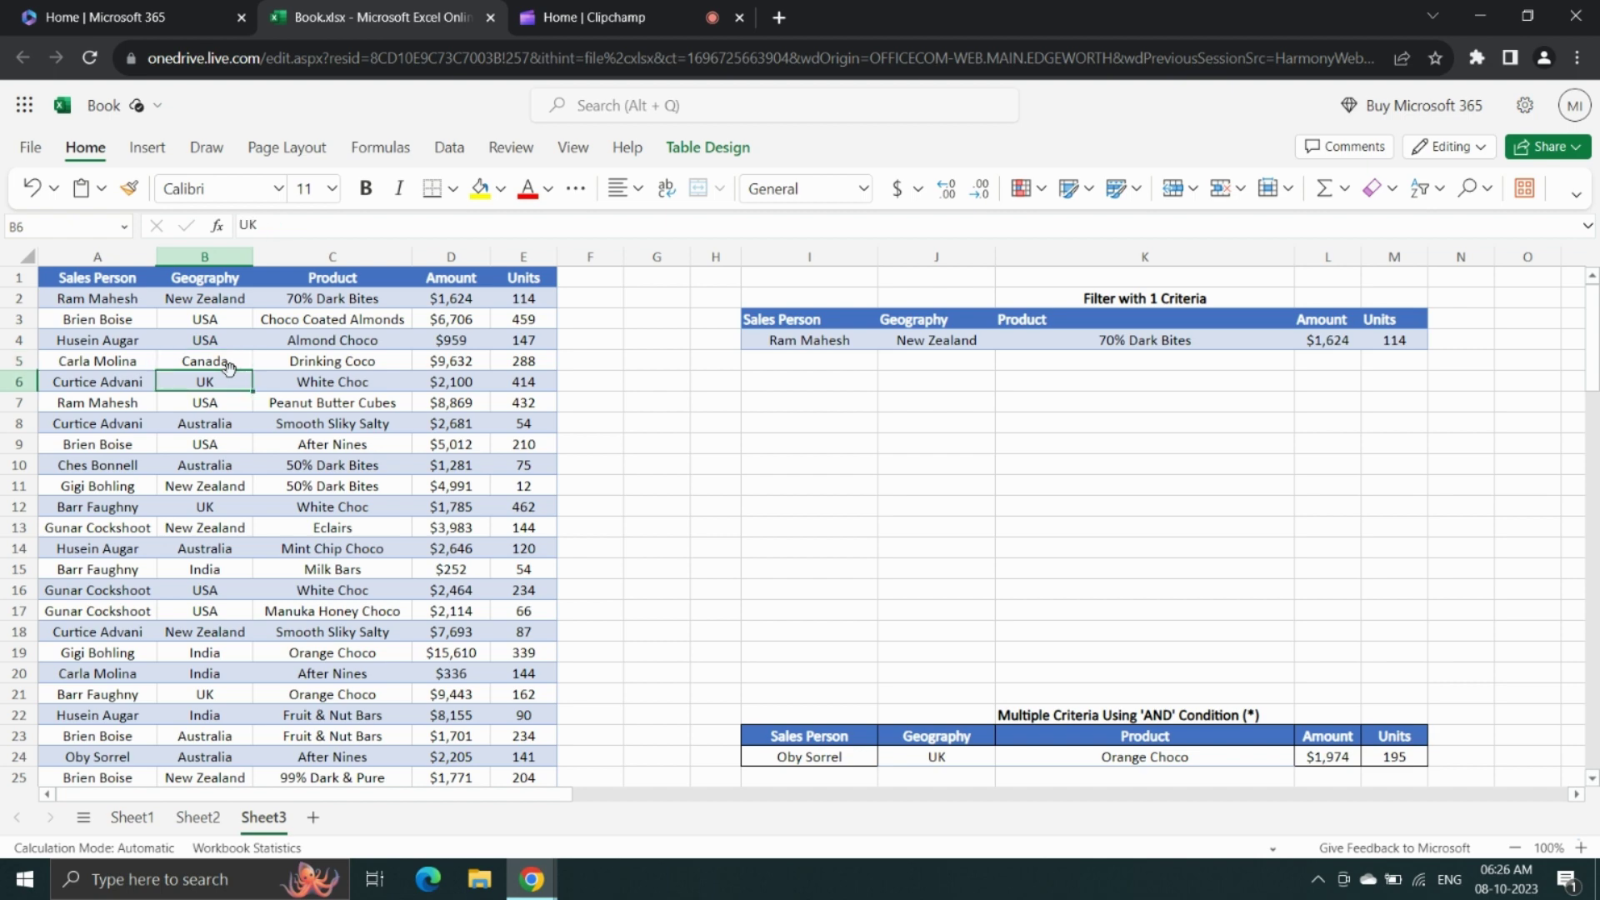
key("Right")
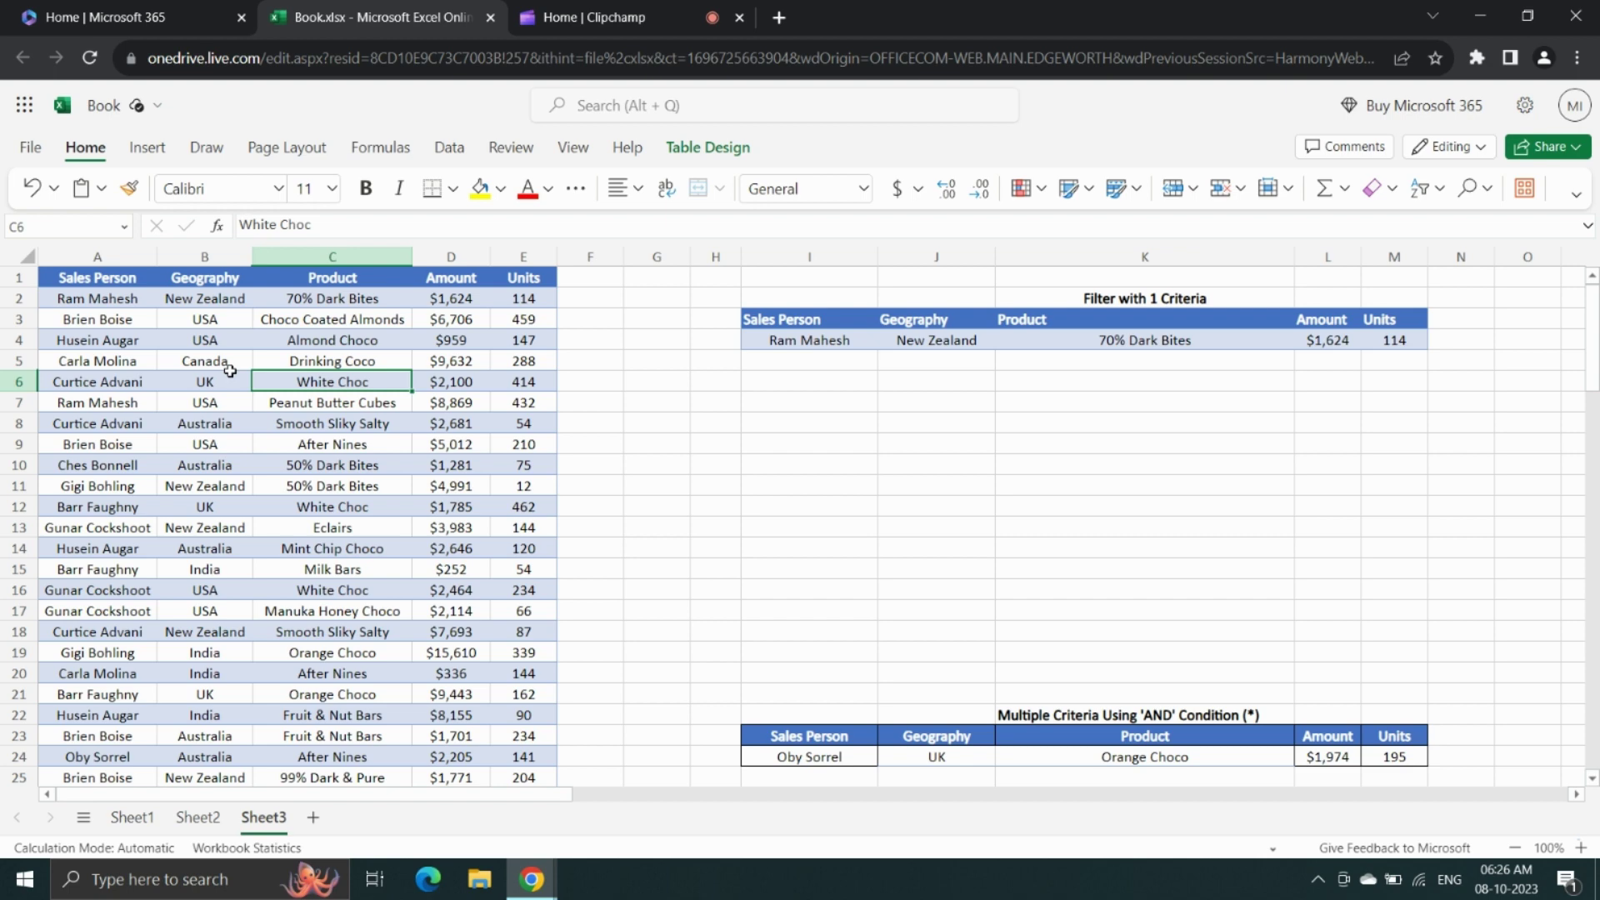
key("Left")
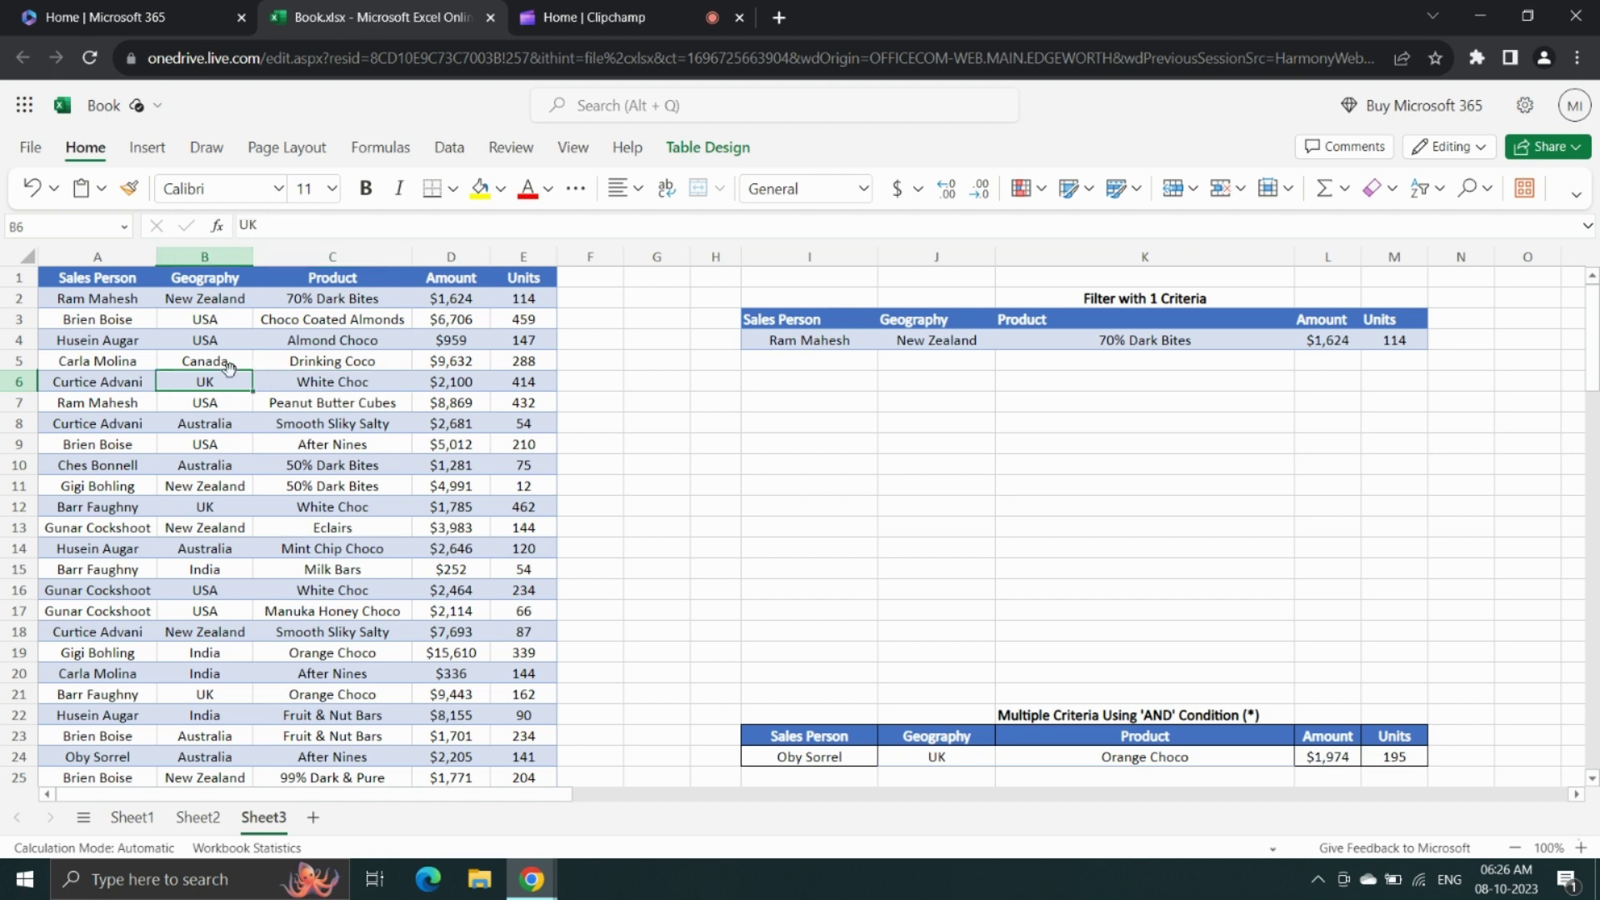
key("Left")
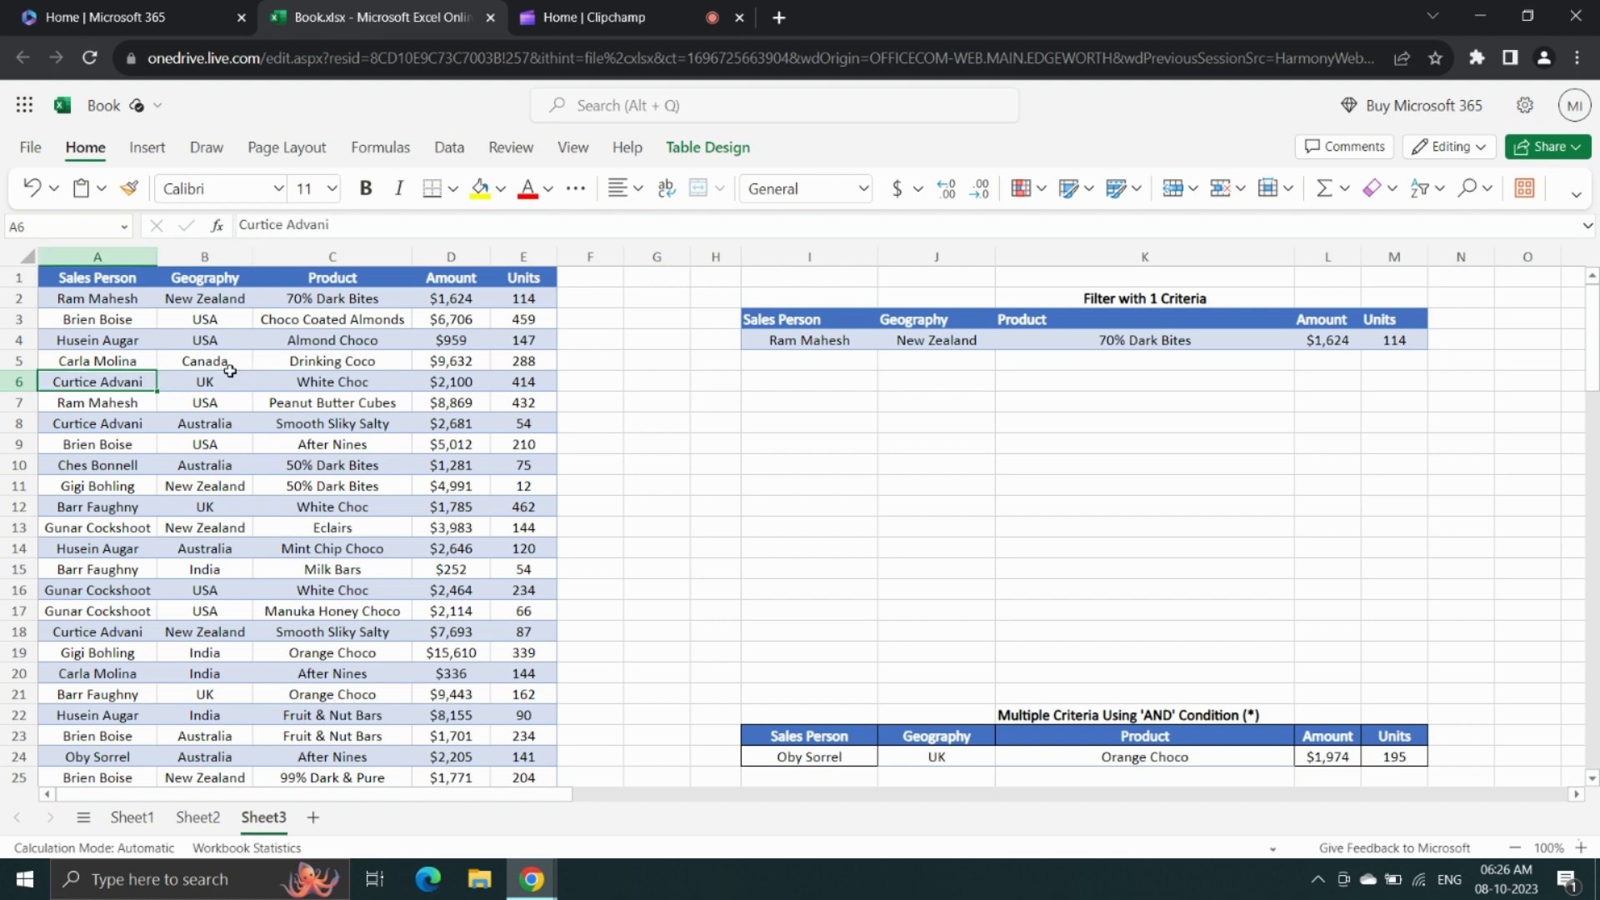
key("Right")
key("Right")
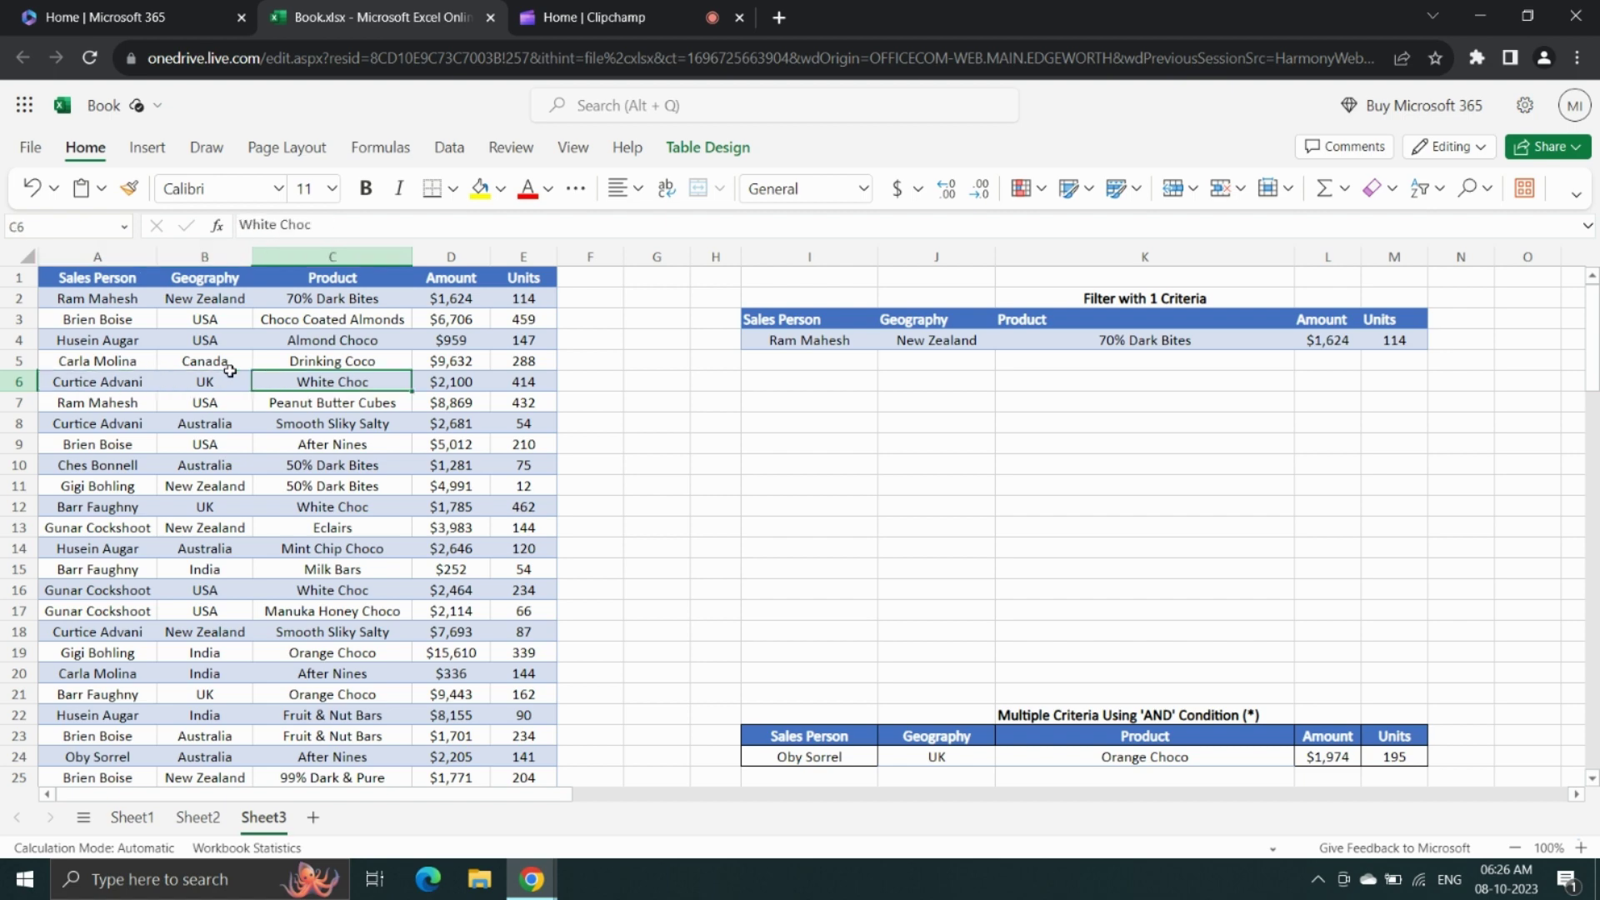
key("Right")
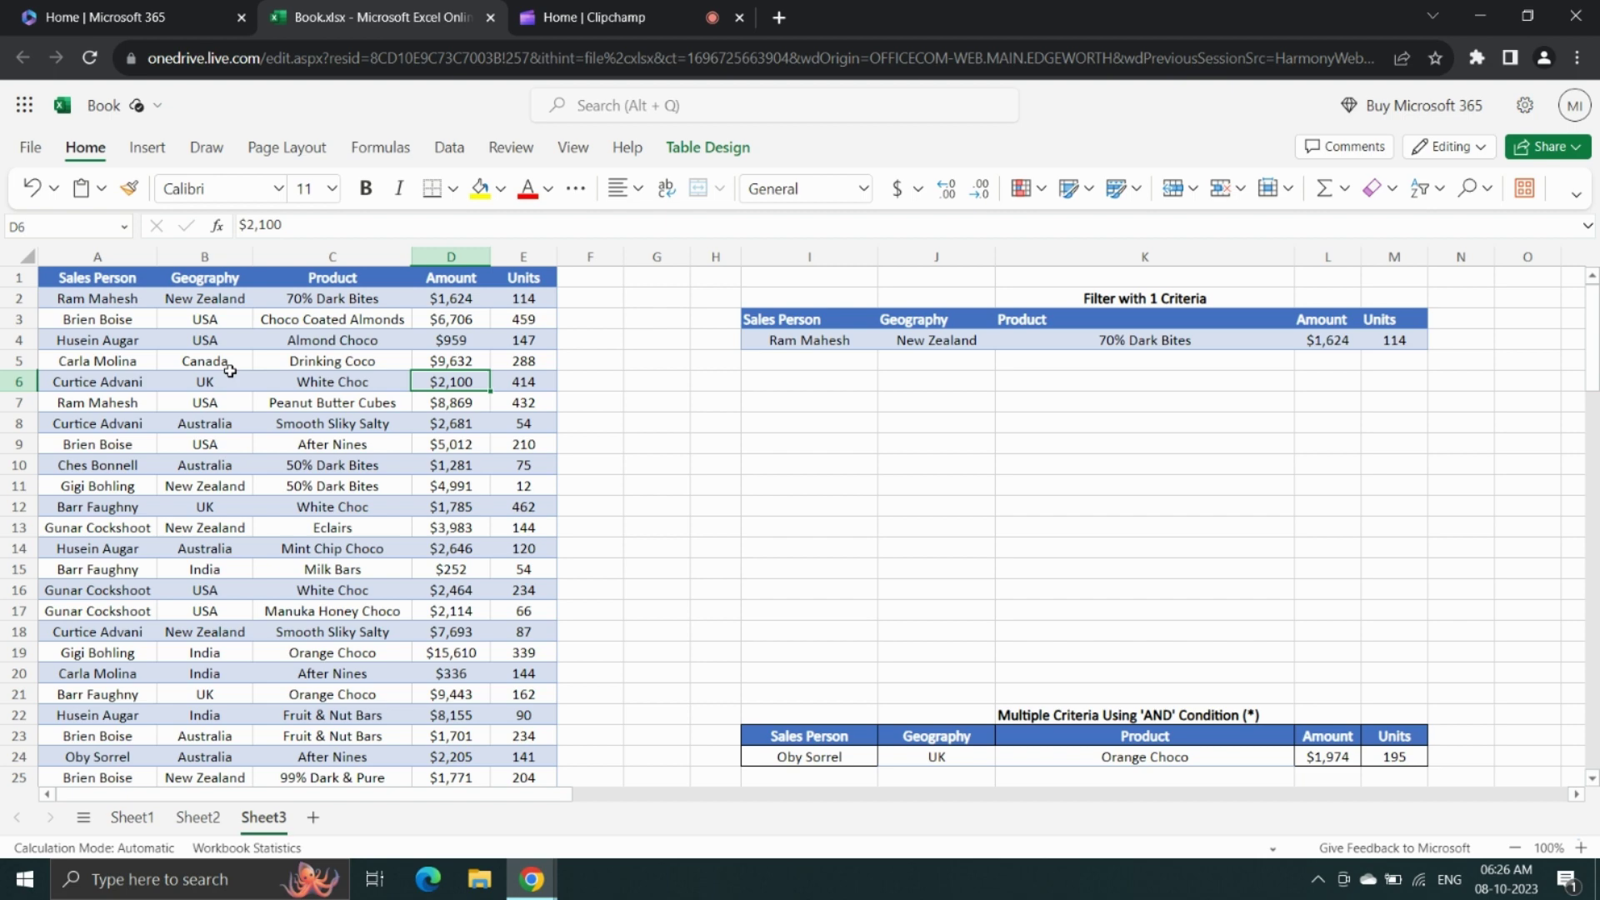
left_click(230, 372)
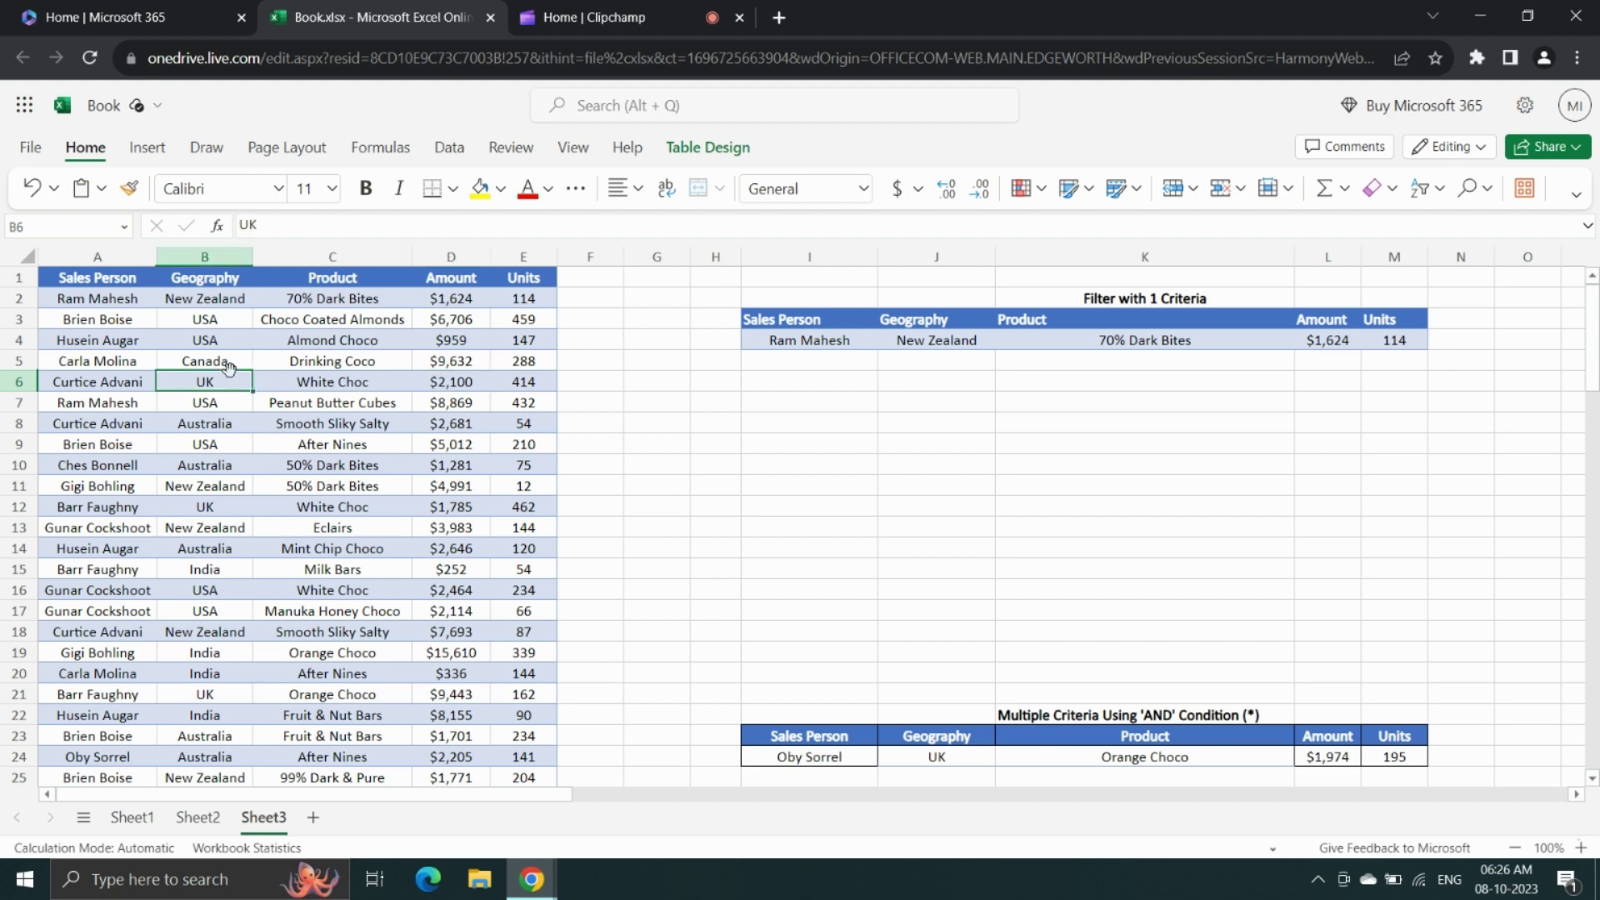
key("Right")
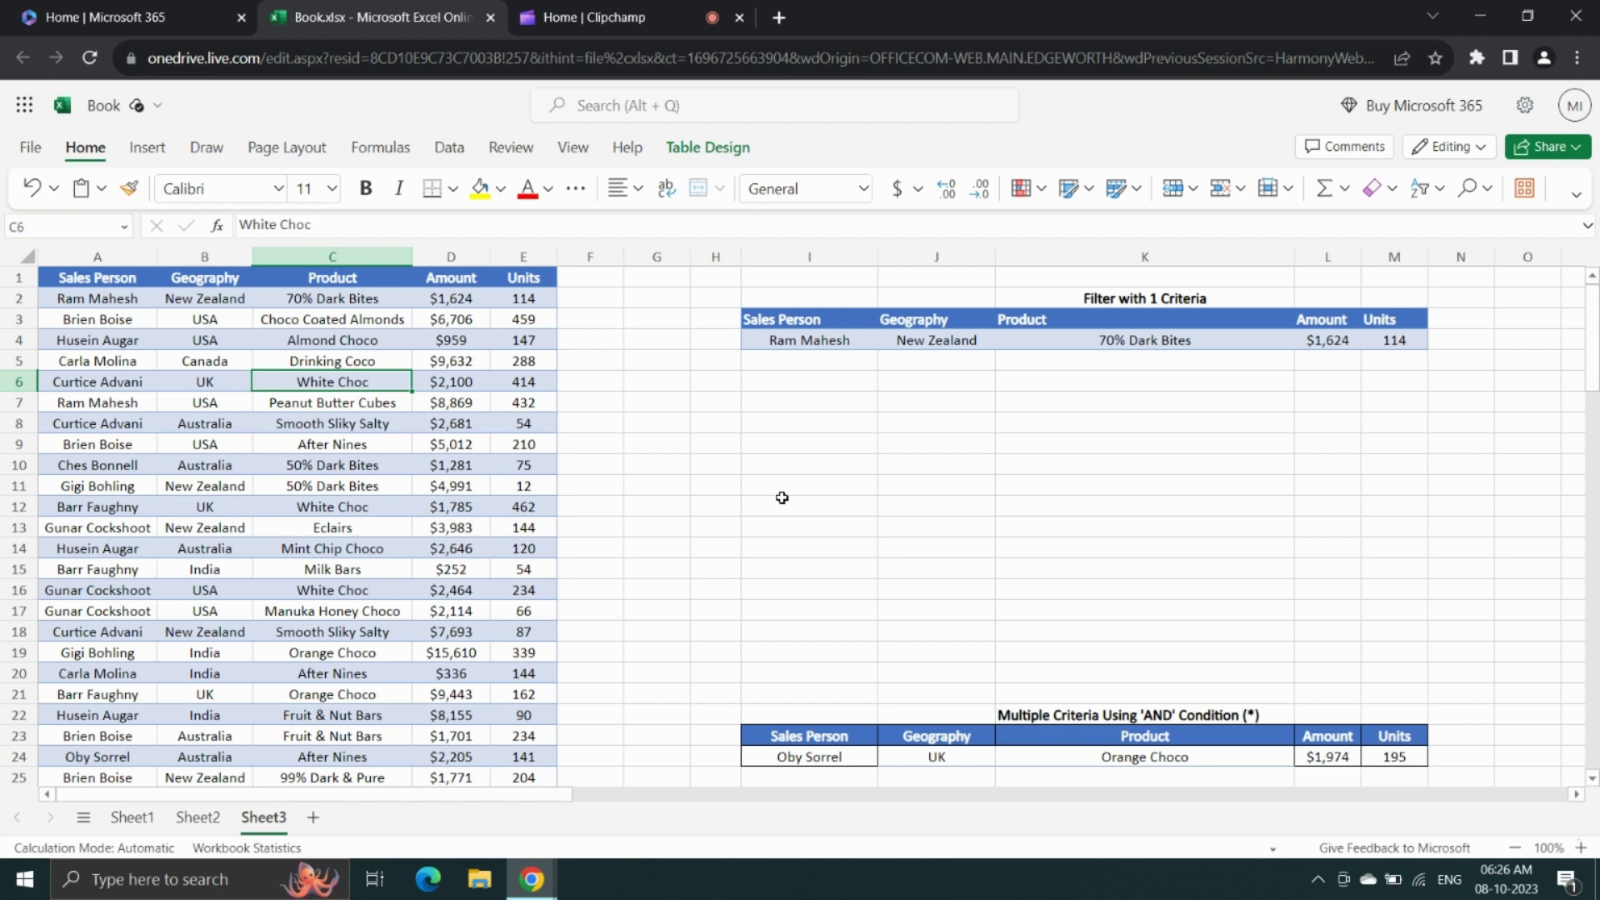
scroll(778, 497, "down", 5)
scroll(886, 443, "up", 3)
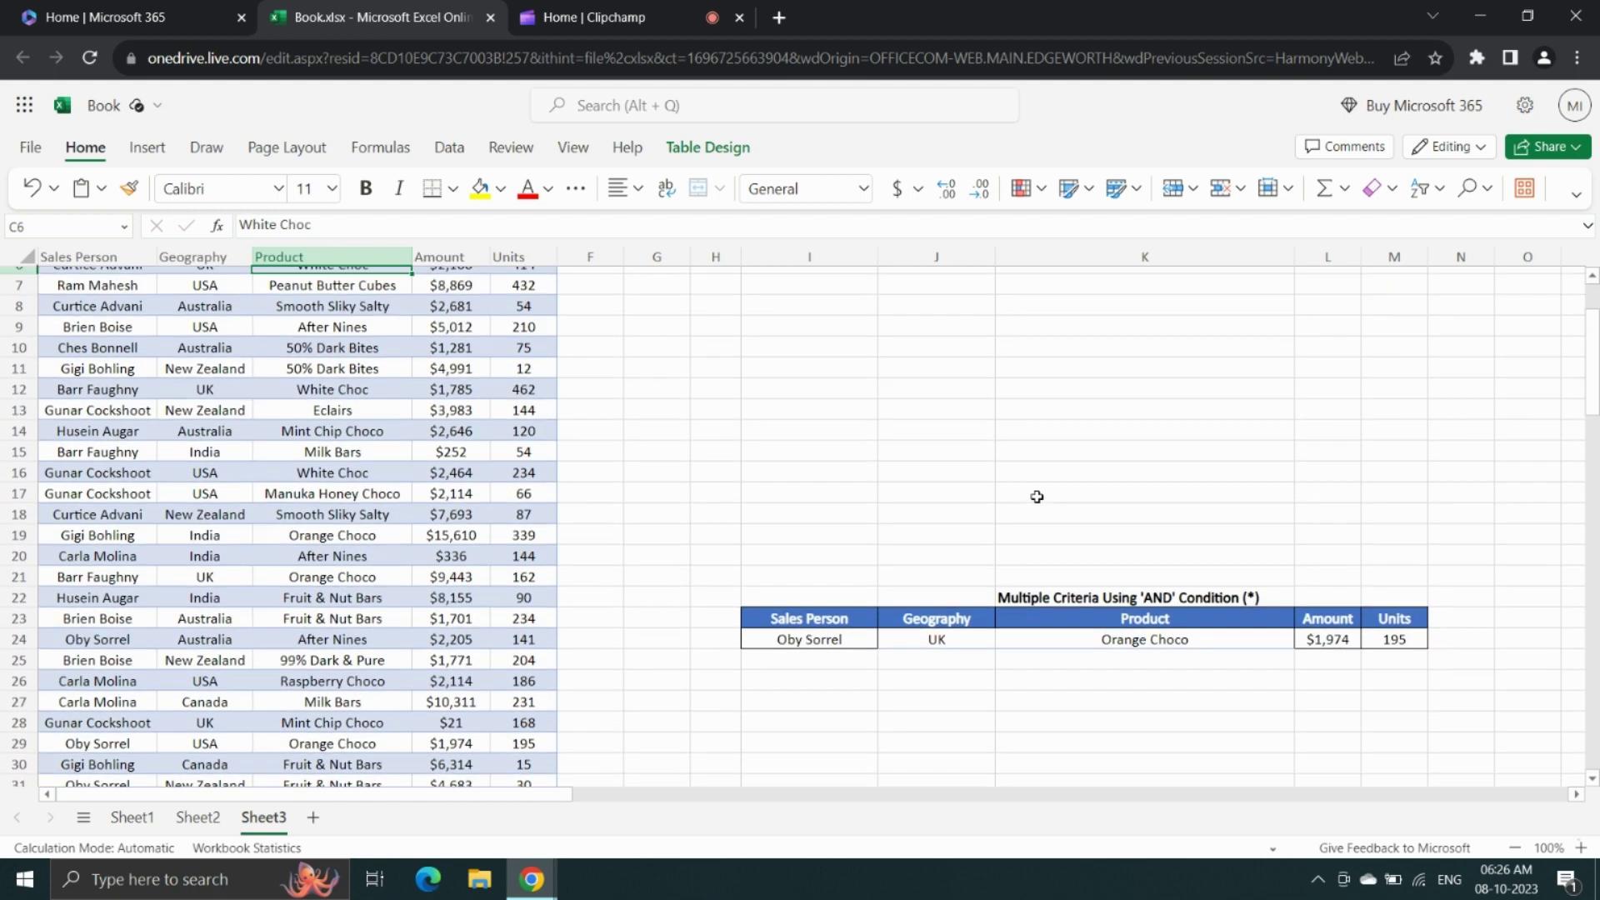
left_click(1162, 596)
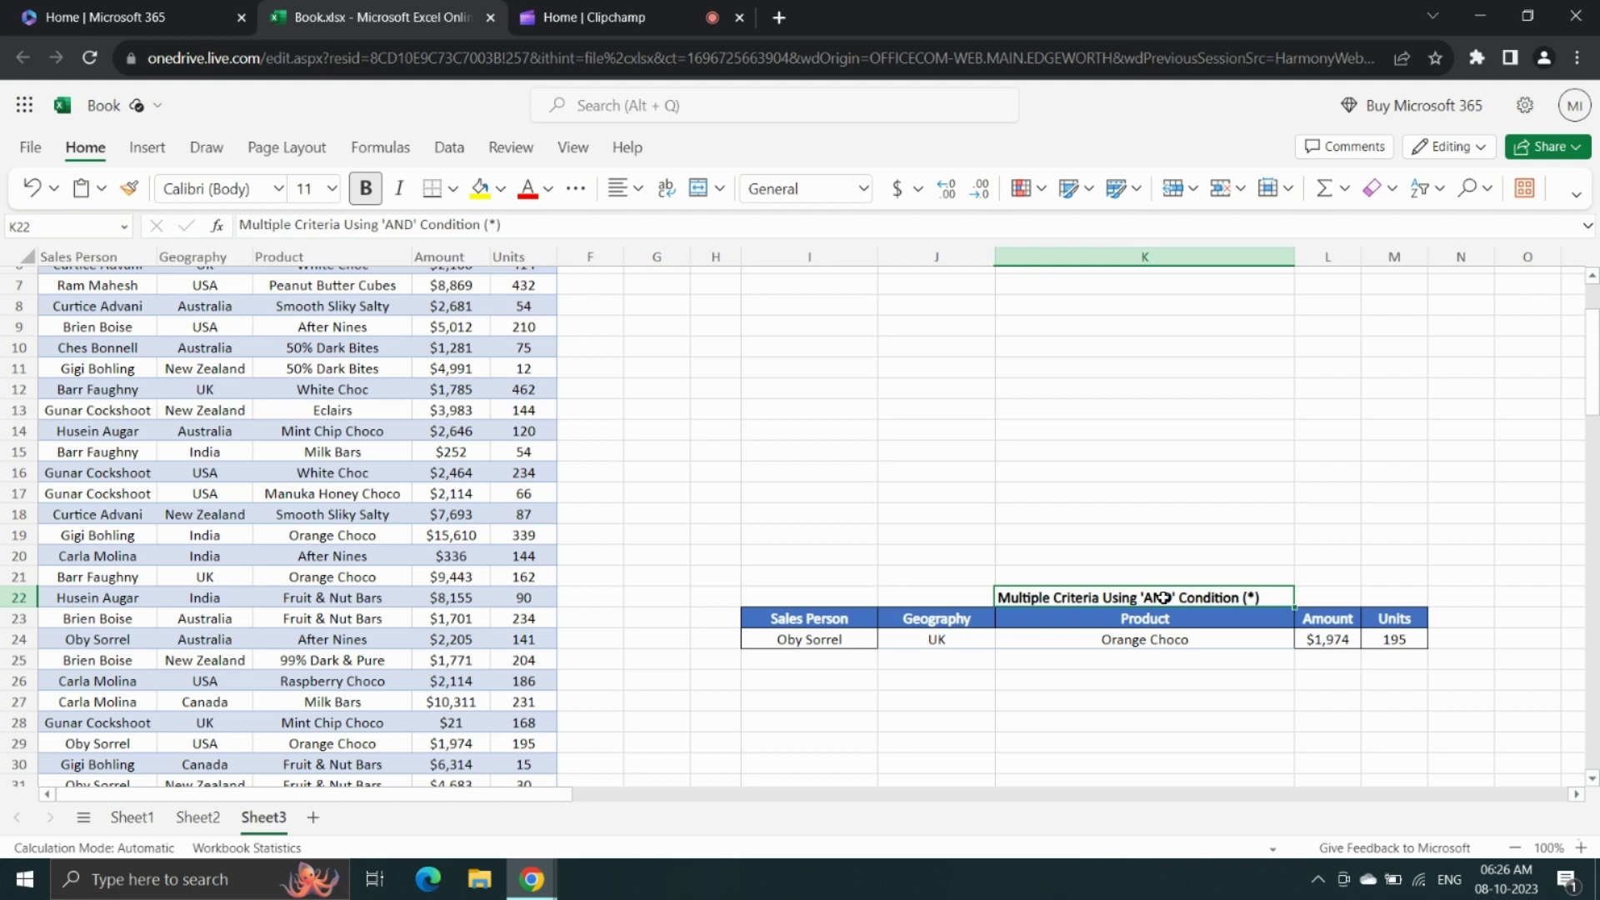
scroll(1162, 597, "up", 2)
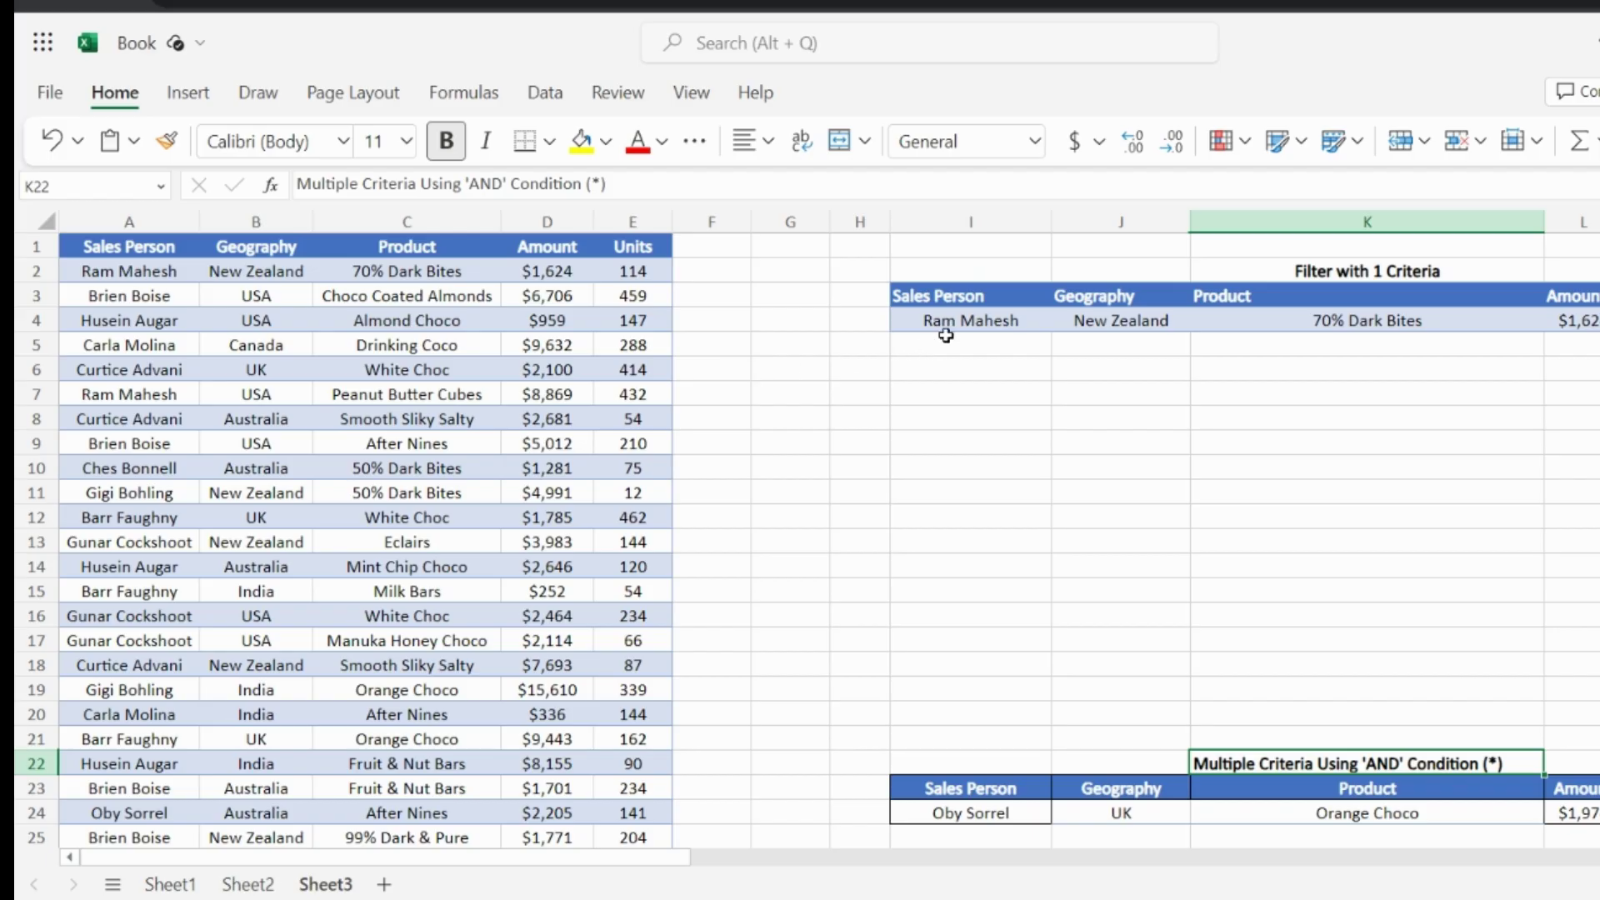
Start a FILTER formula in I5 with the whole sales table, Table1, as its array argument
left_click(944, 333)
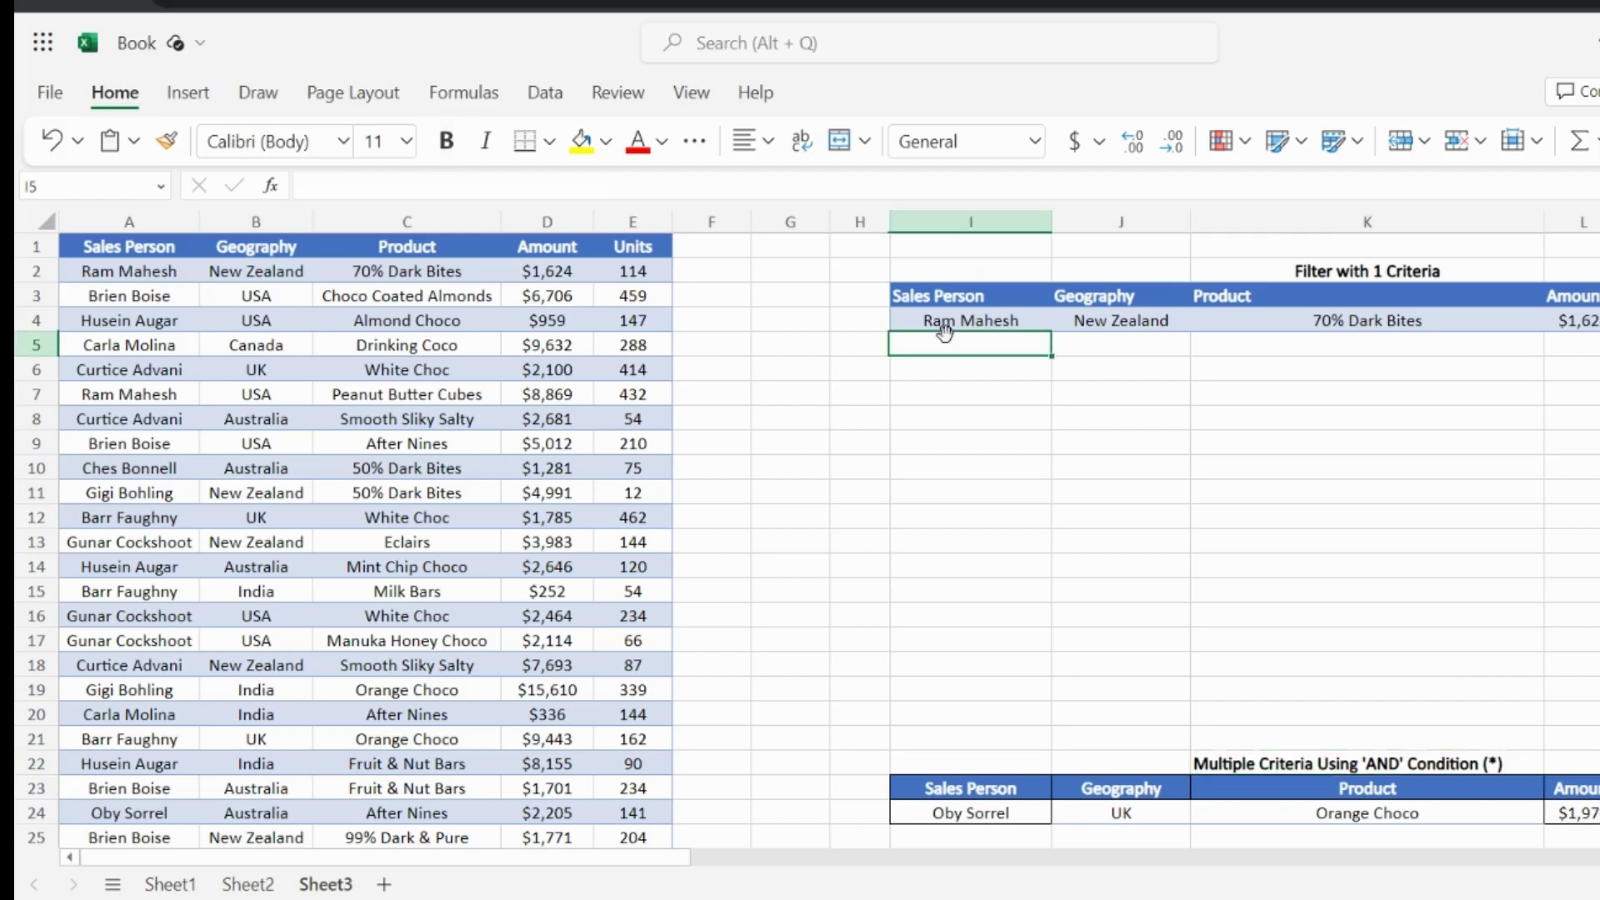
type("=")
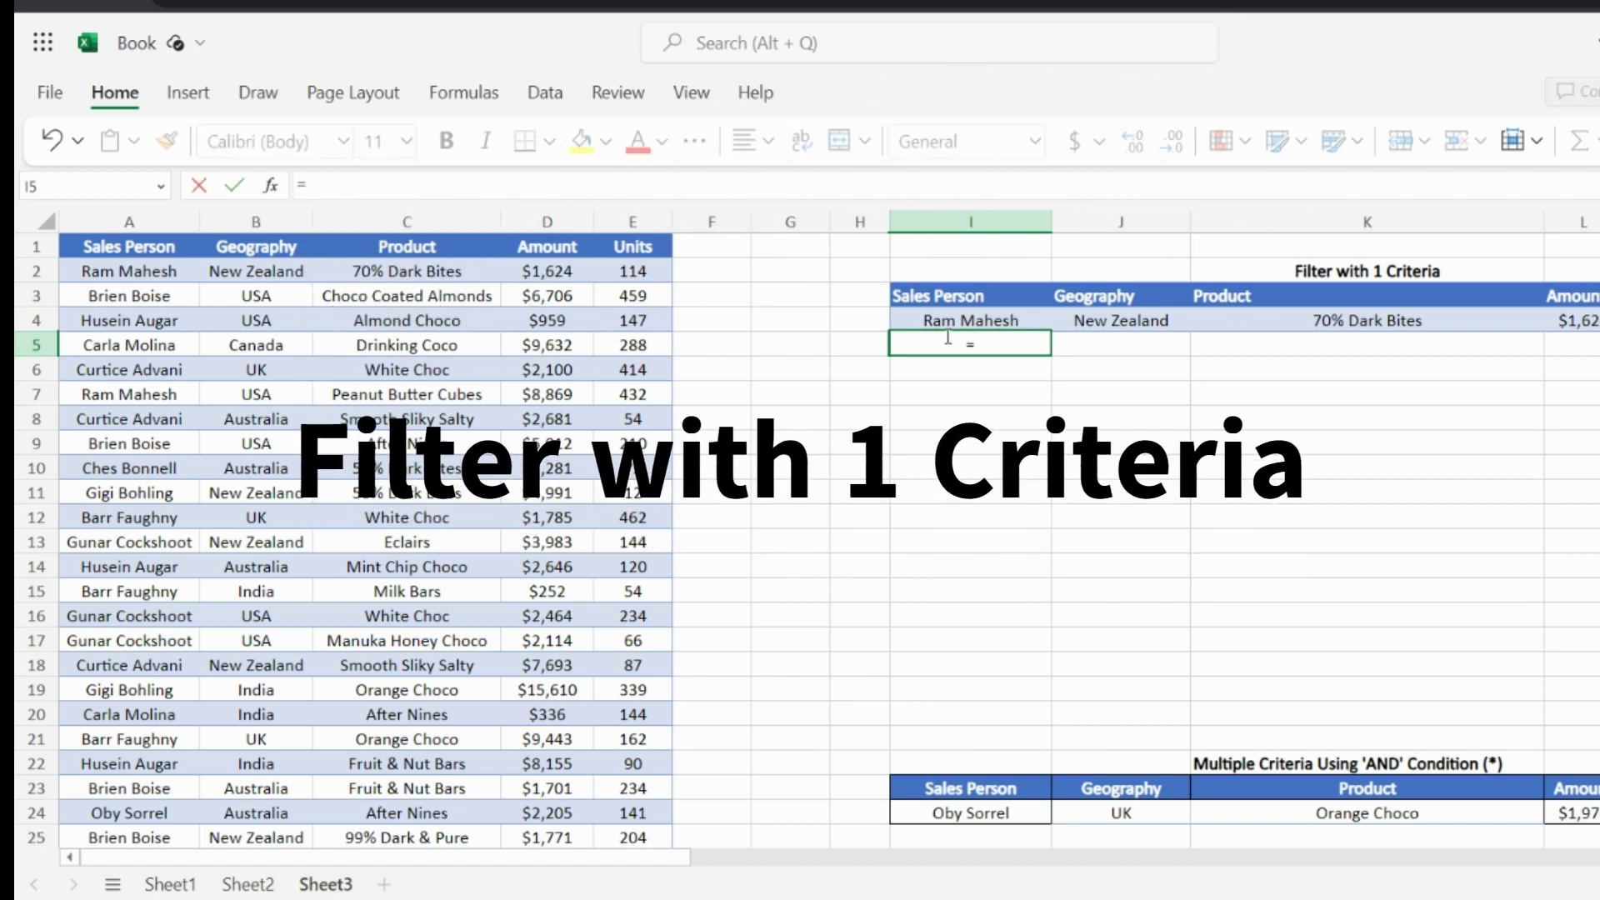
type("filter(")
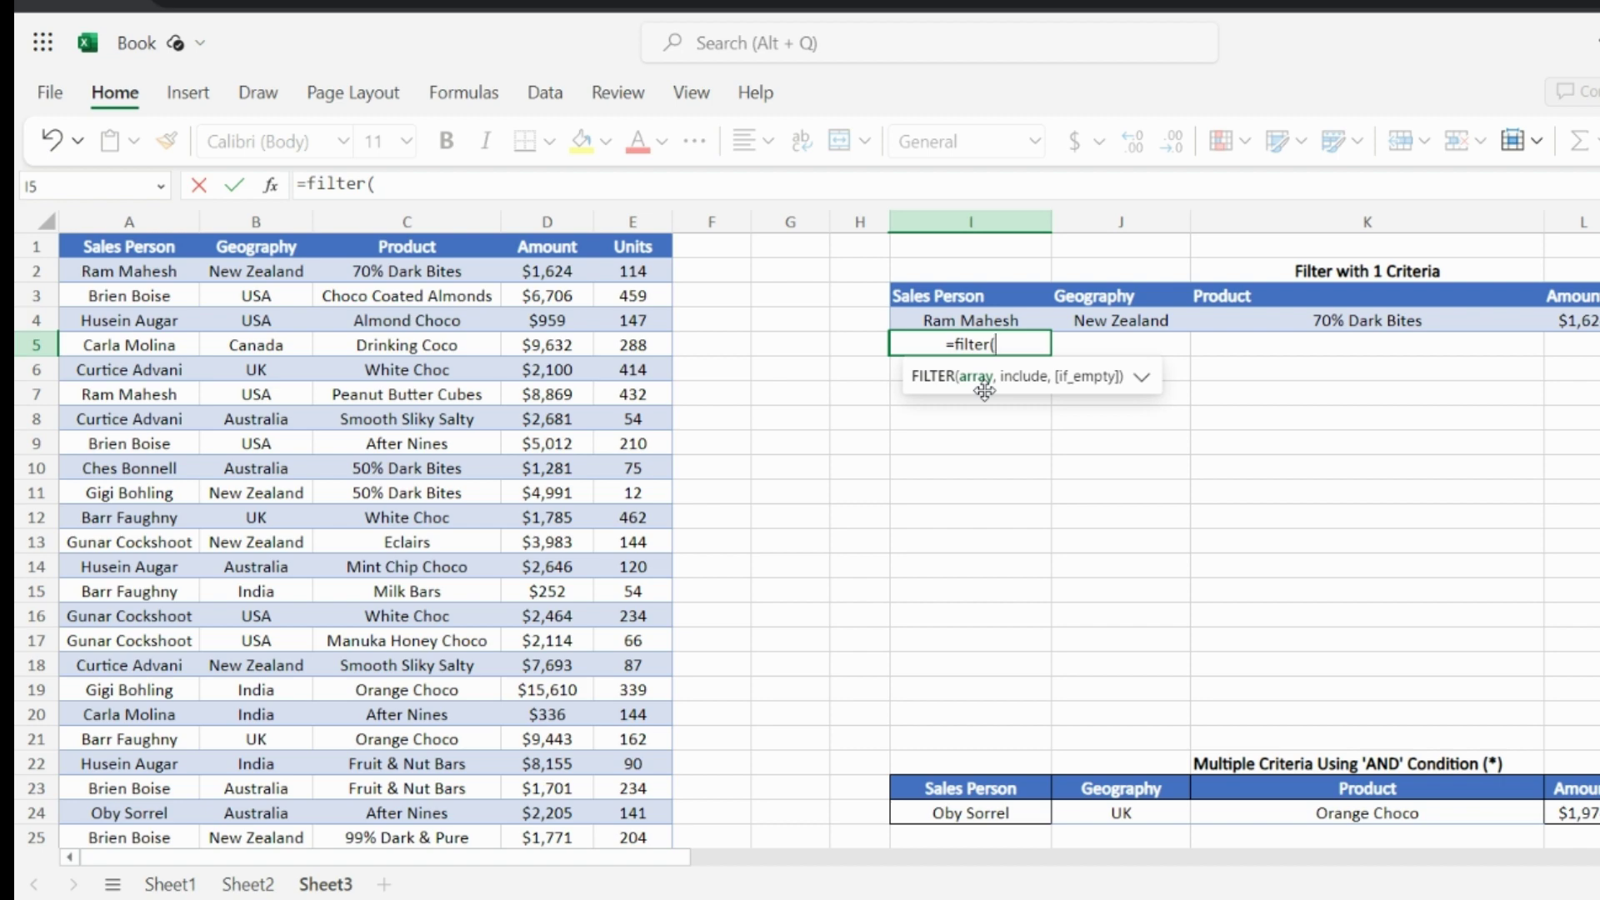
left_click(138, 271)
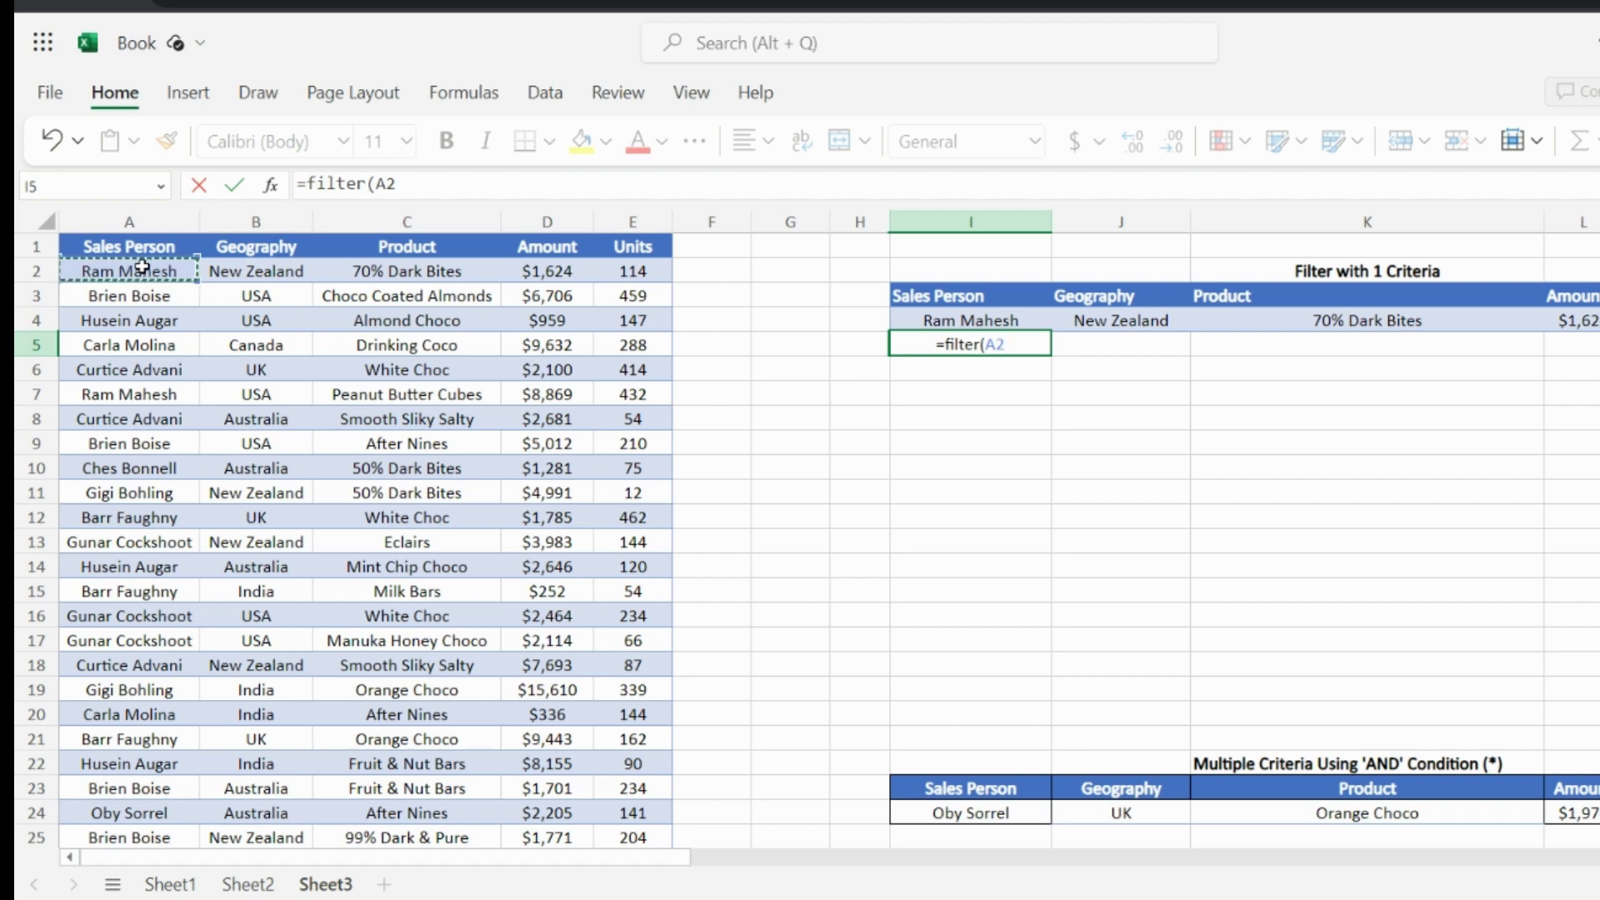
key("ctrl+shift+Right")
key("ctrl+shift+Down")
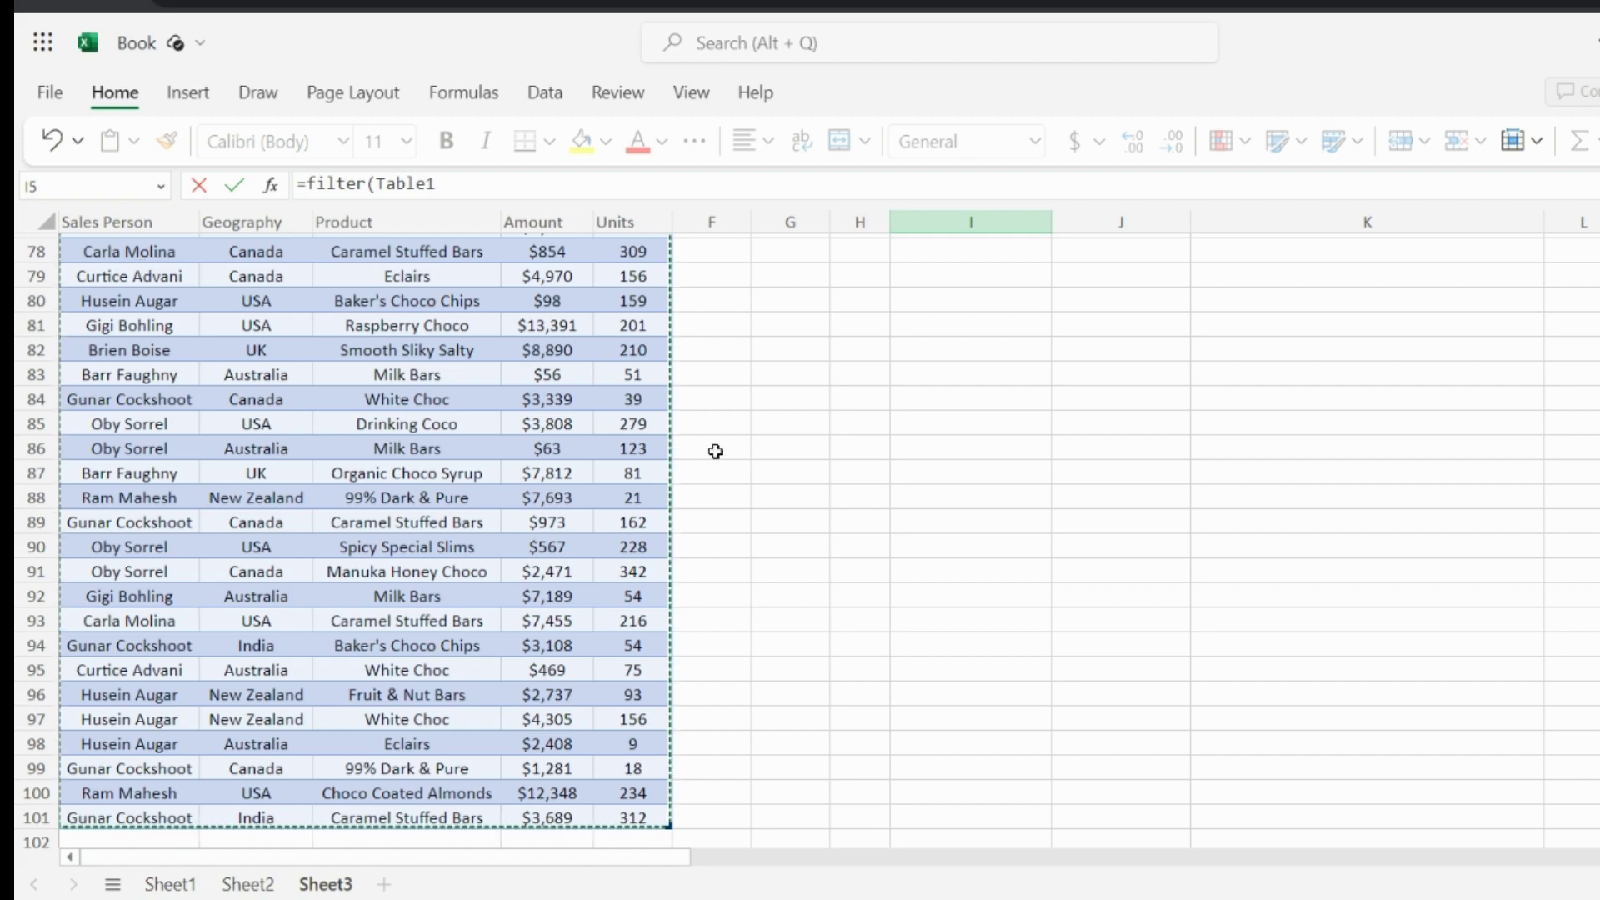
scroll(714, 450, "up", 10)
scroll(715, 450, "up", 12)
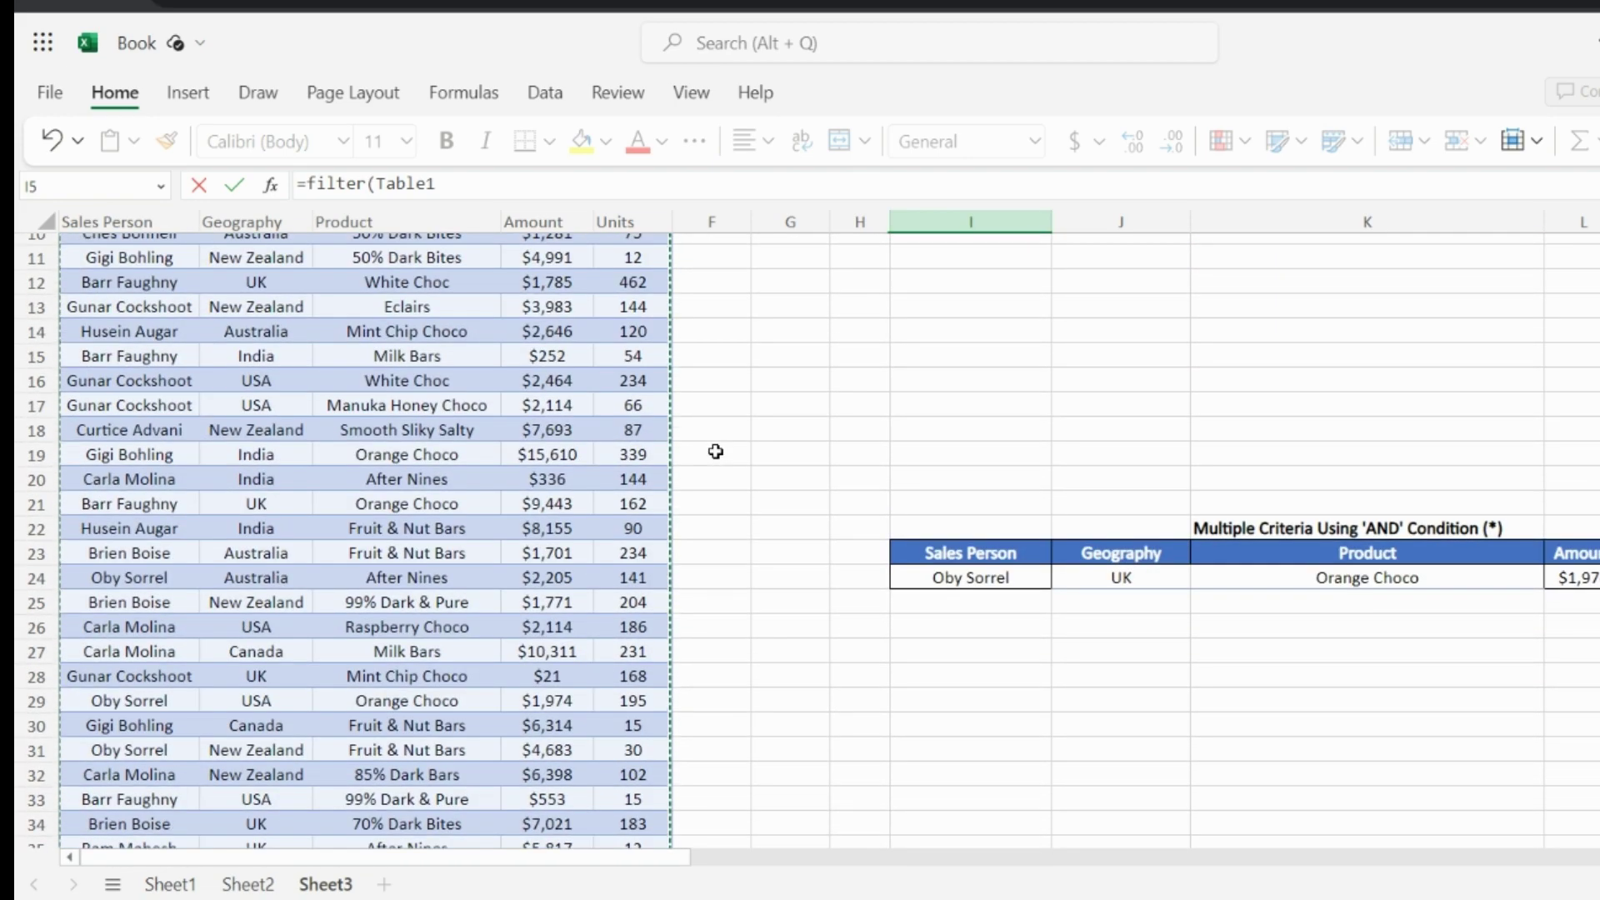
type(".")
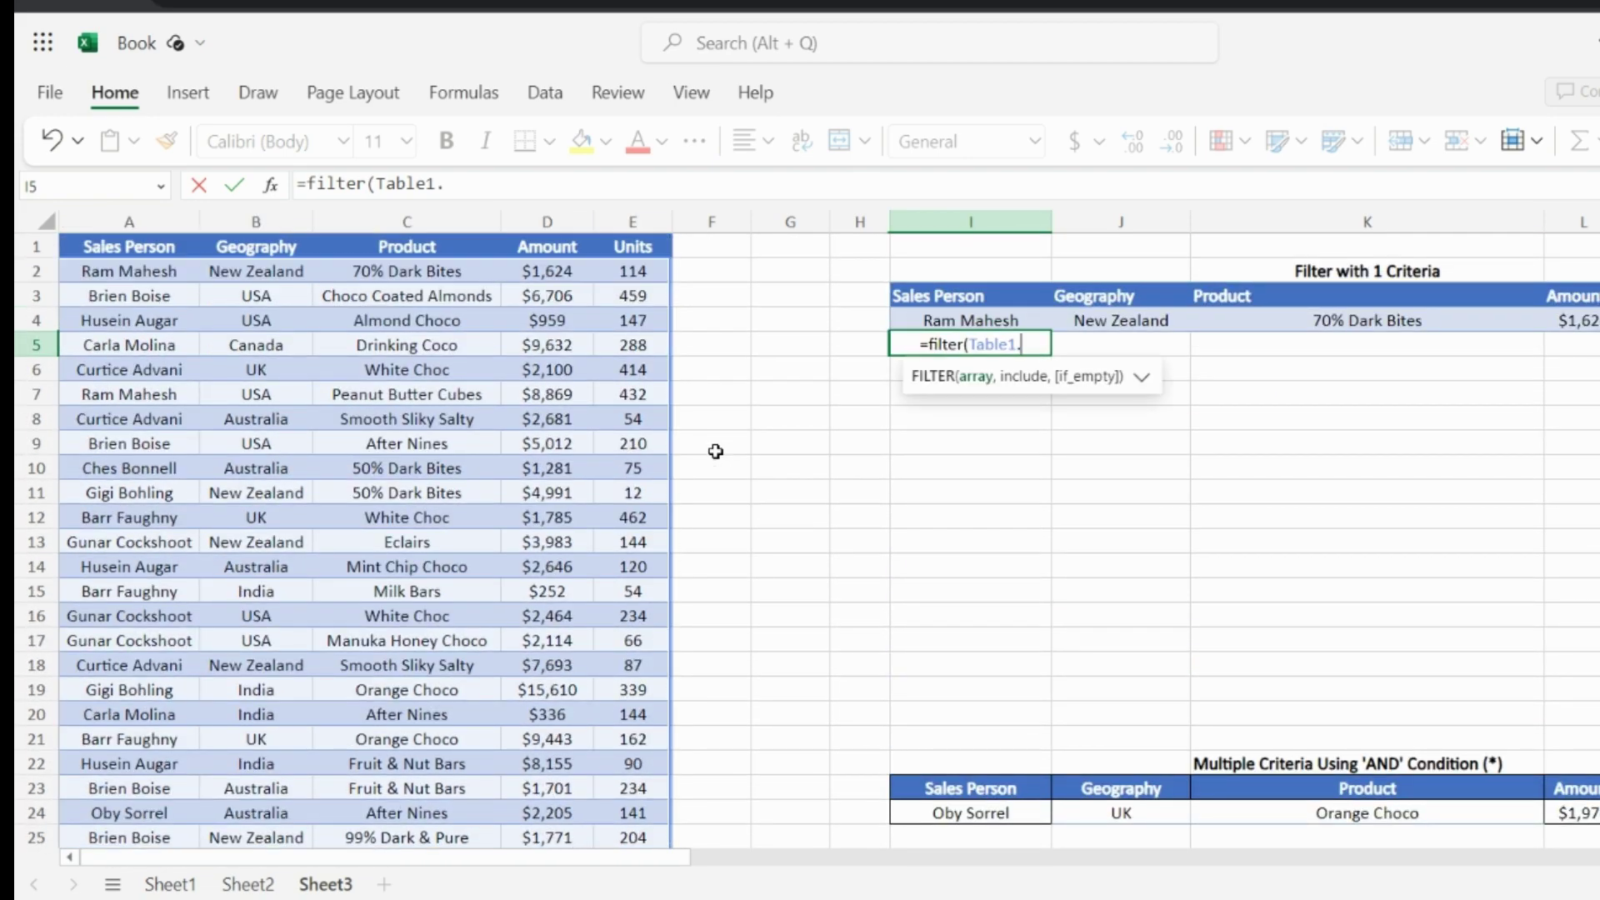
key("BackSpace")
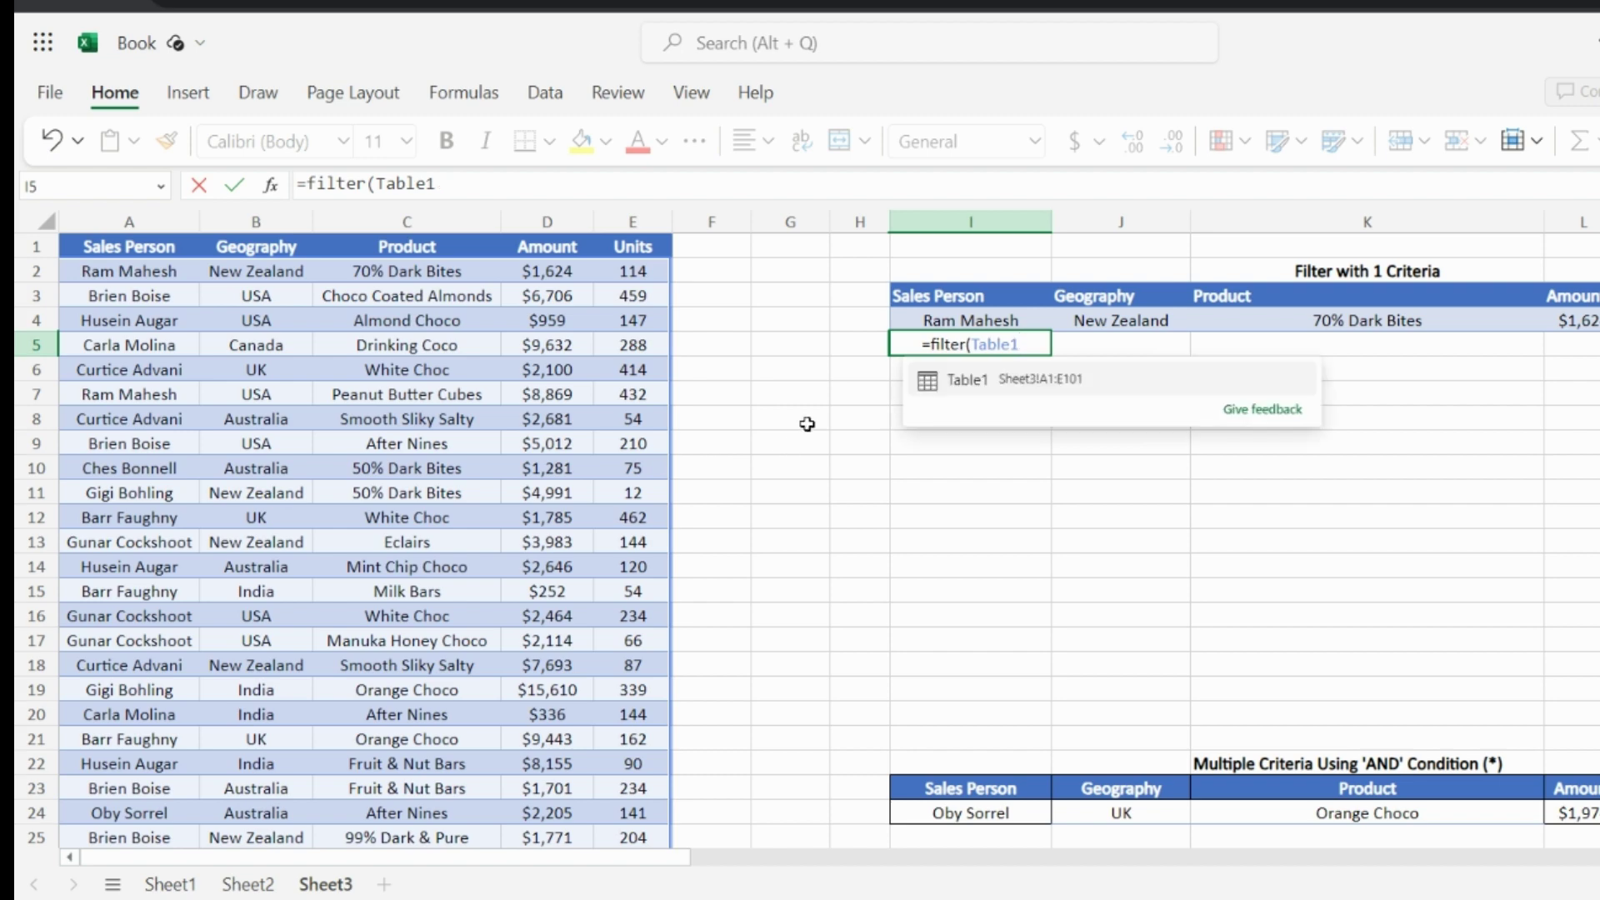
type(",")
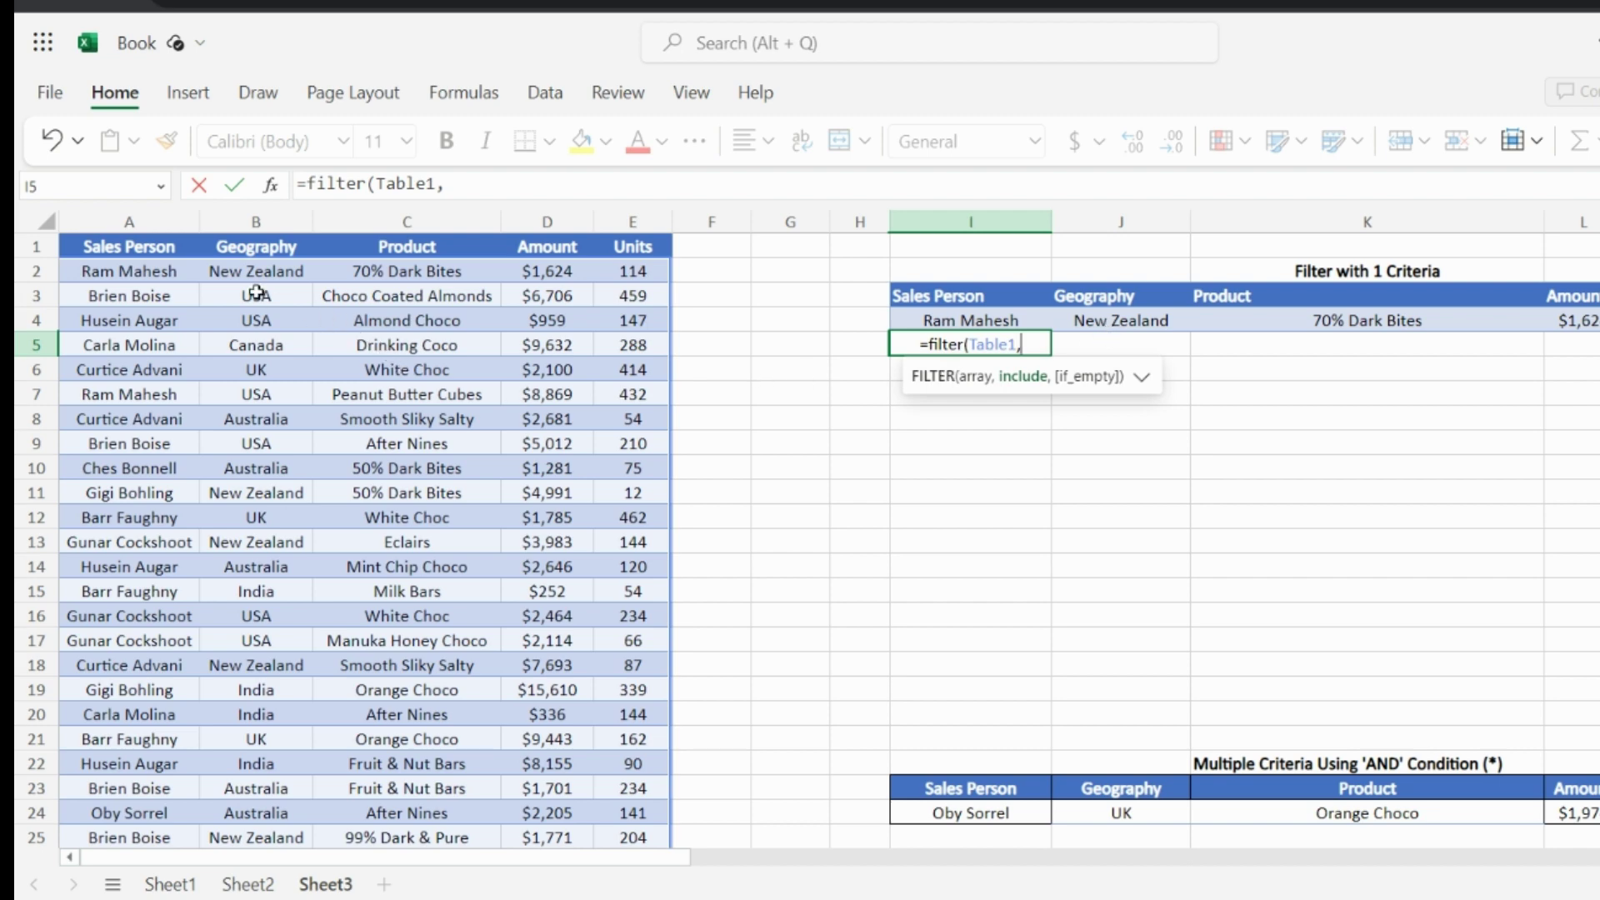
Set the FILTER formula's include condition to Table1[Geography]=J4
left_click(237, 273)
key("ctrl+shift+Down")
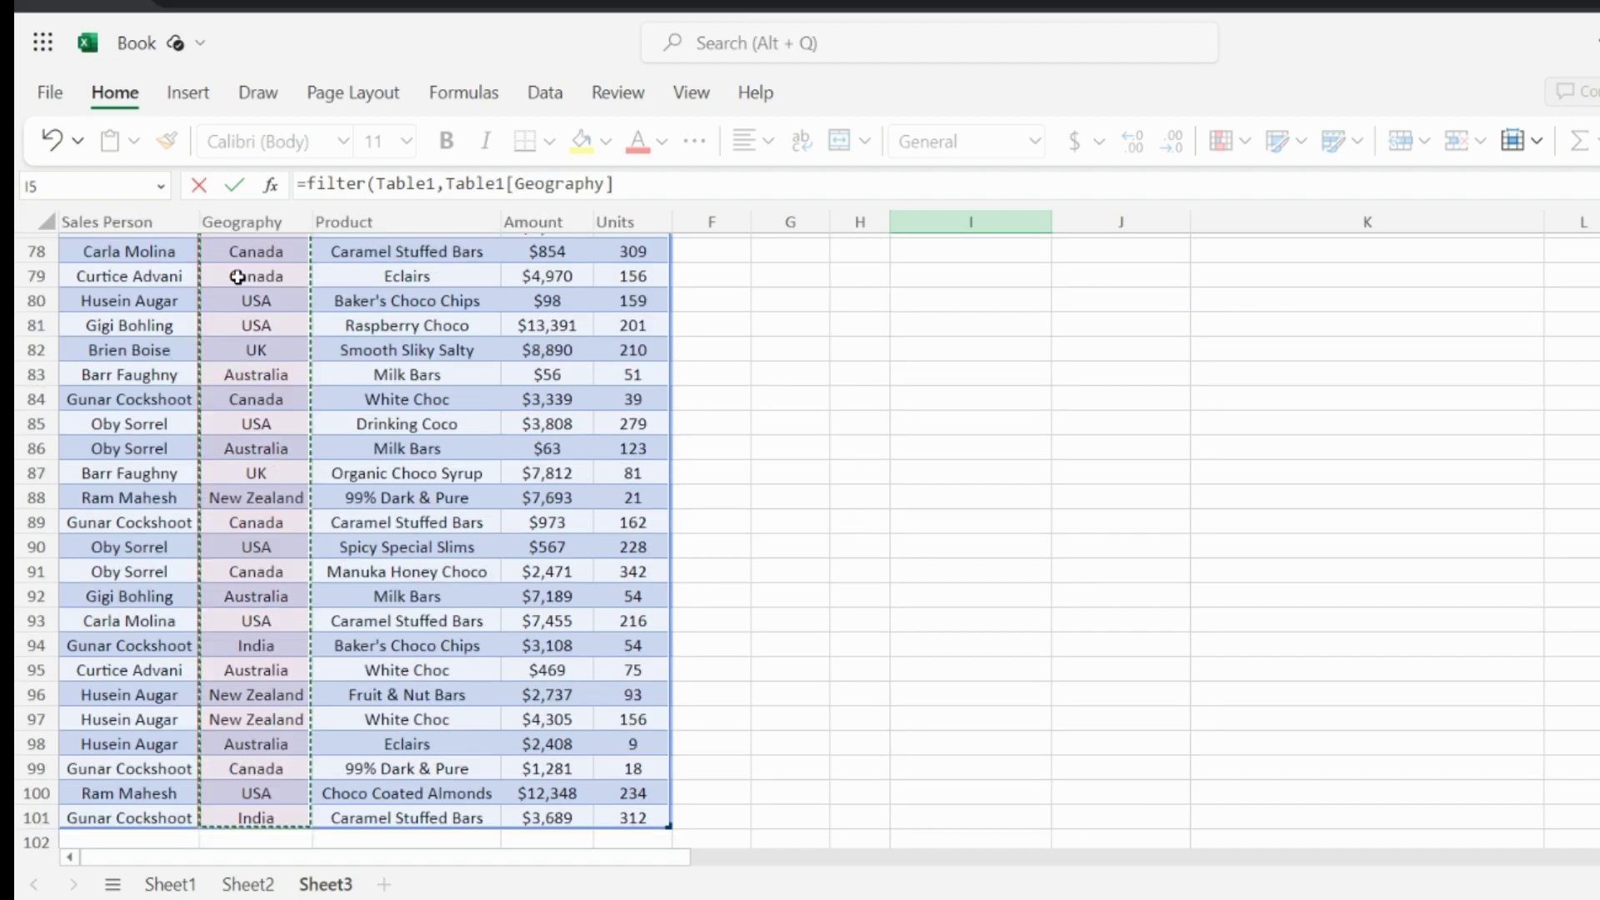
scroll(946, 459, "up", 10)
scroll(945, 459, "up", 14)
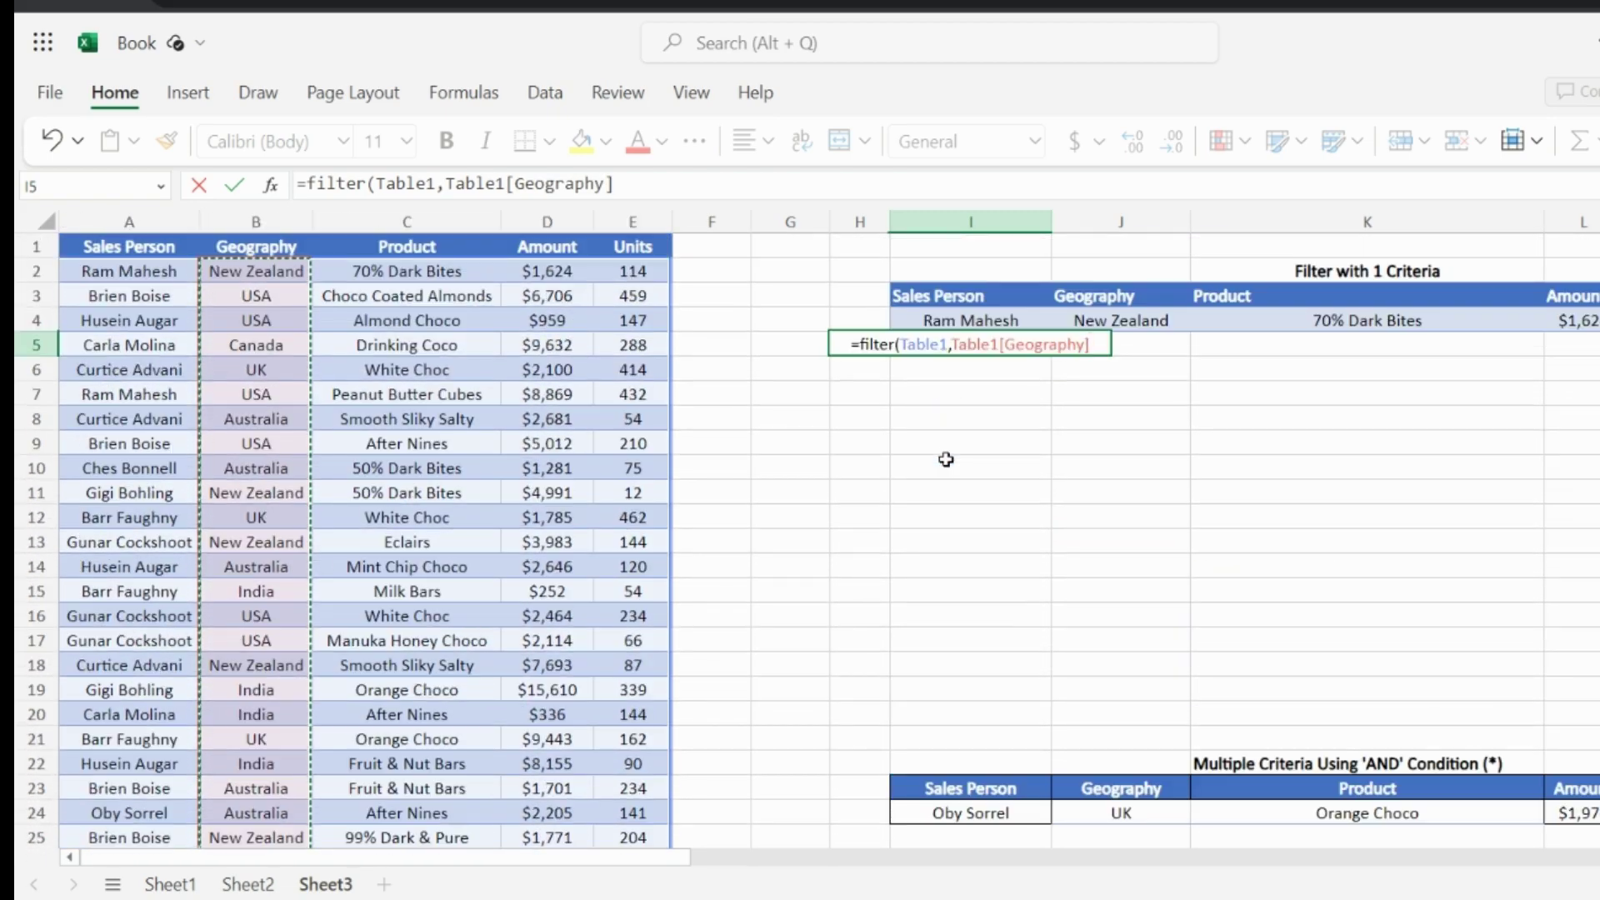
type("=")
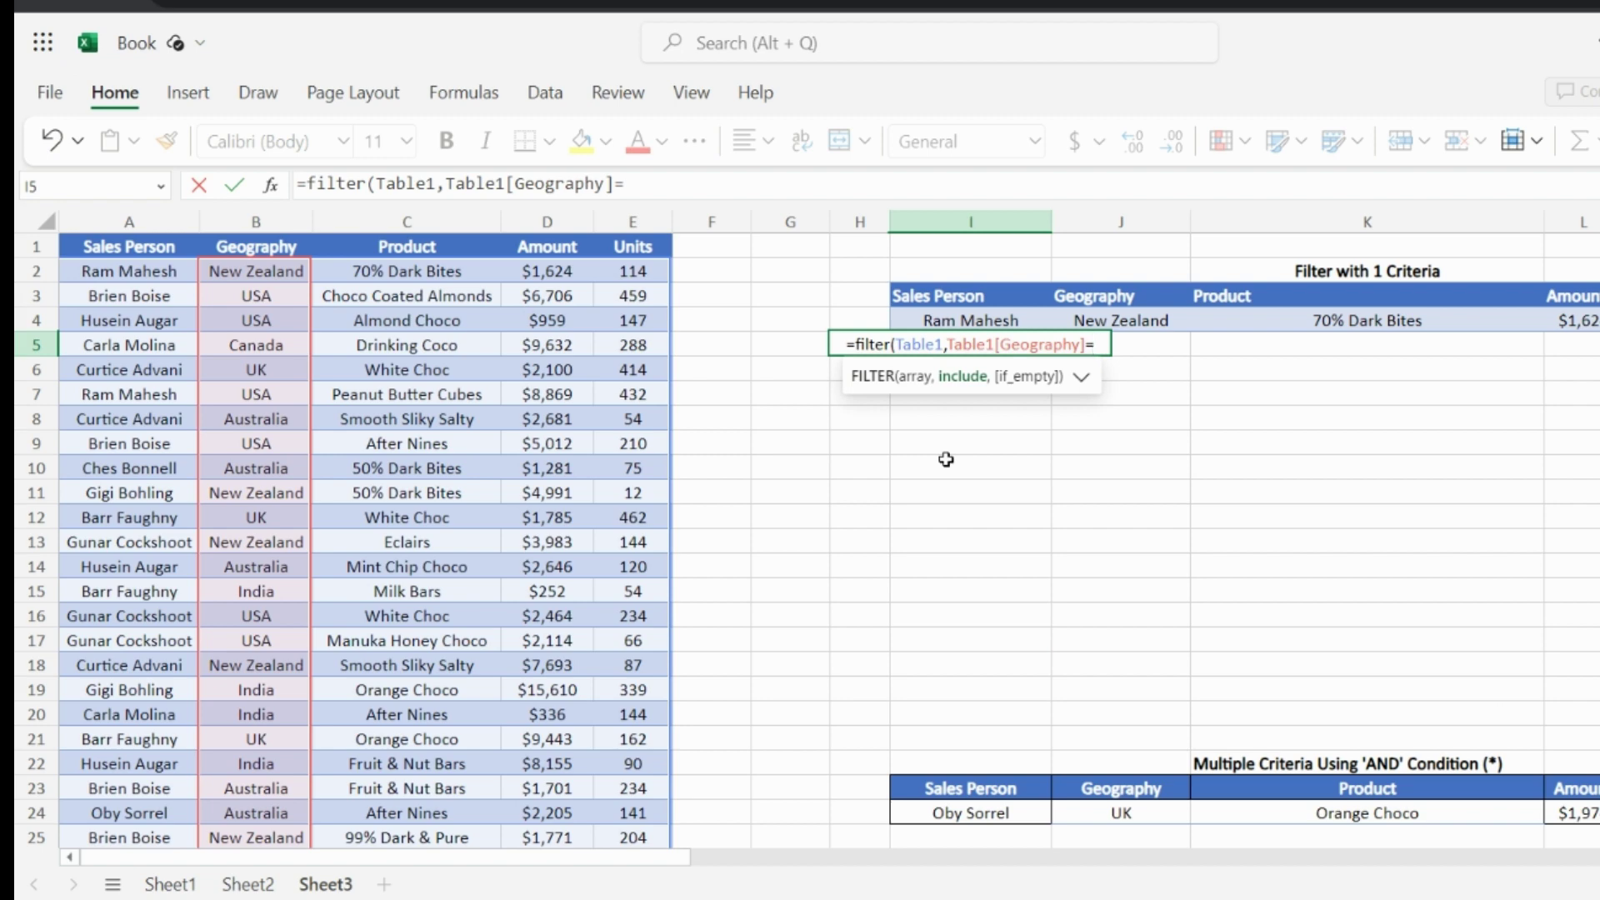
left_click(1114, 318)
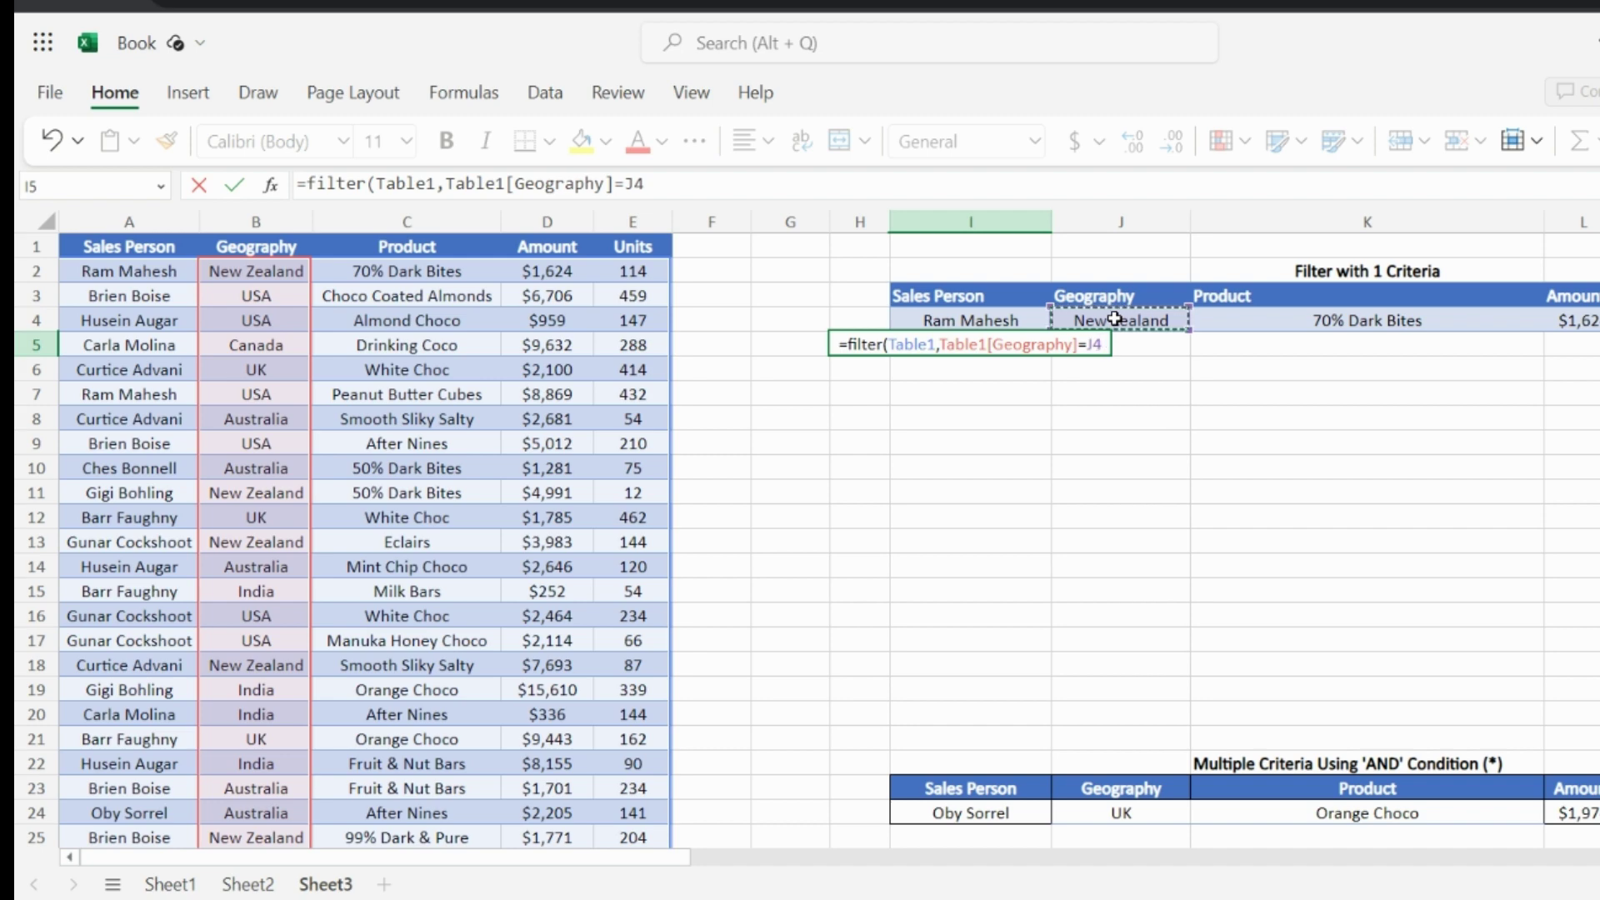
Complete the FILTER formula in I5 with "Not Found" as its if_empty value and enter it
type(",")
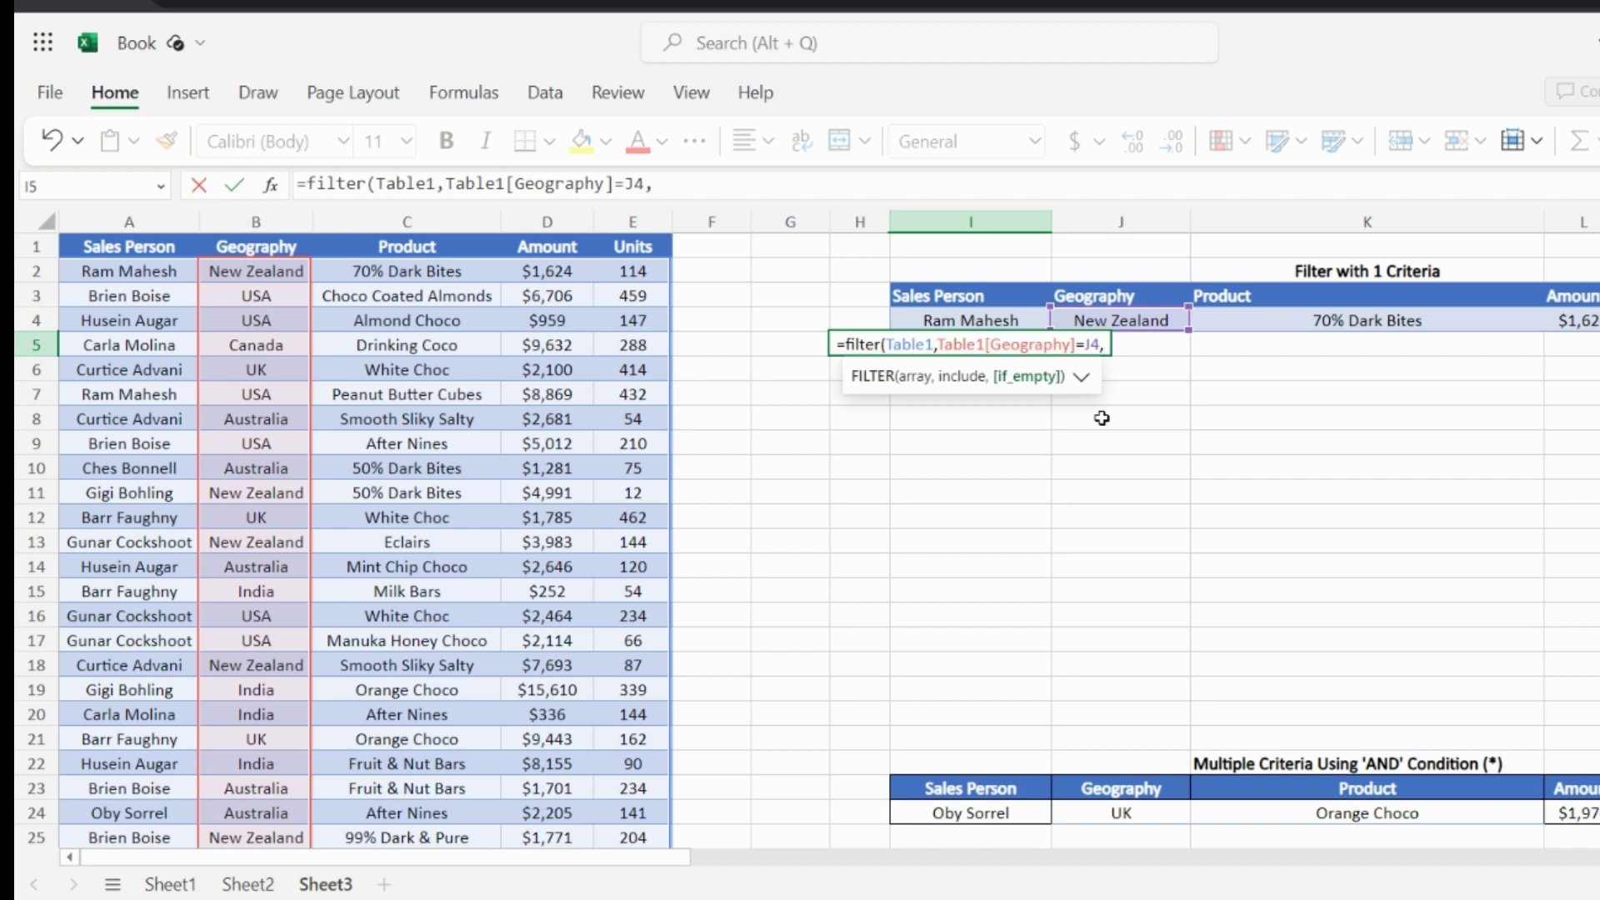
type("\"no")
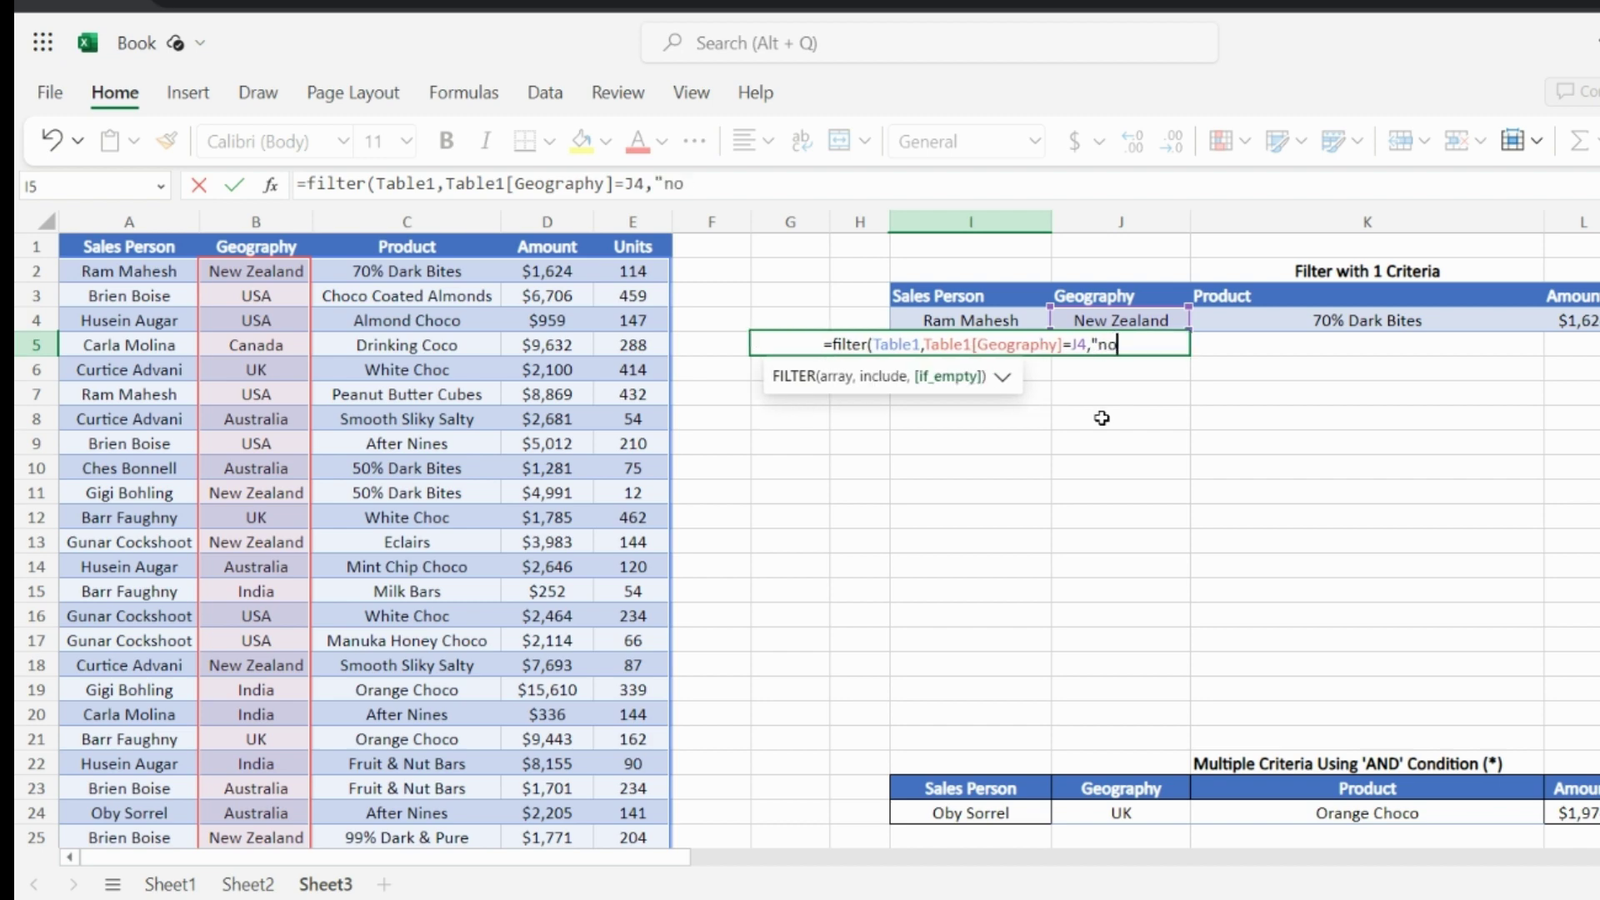
type("t FOund")
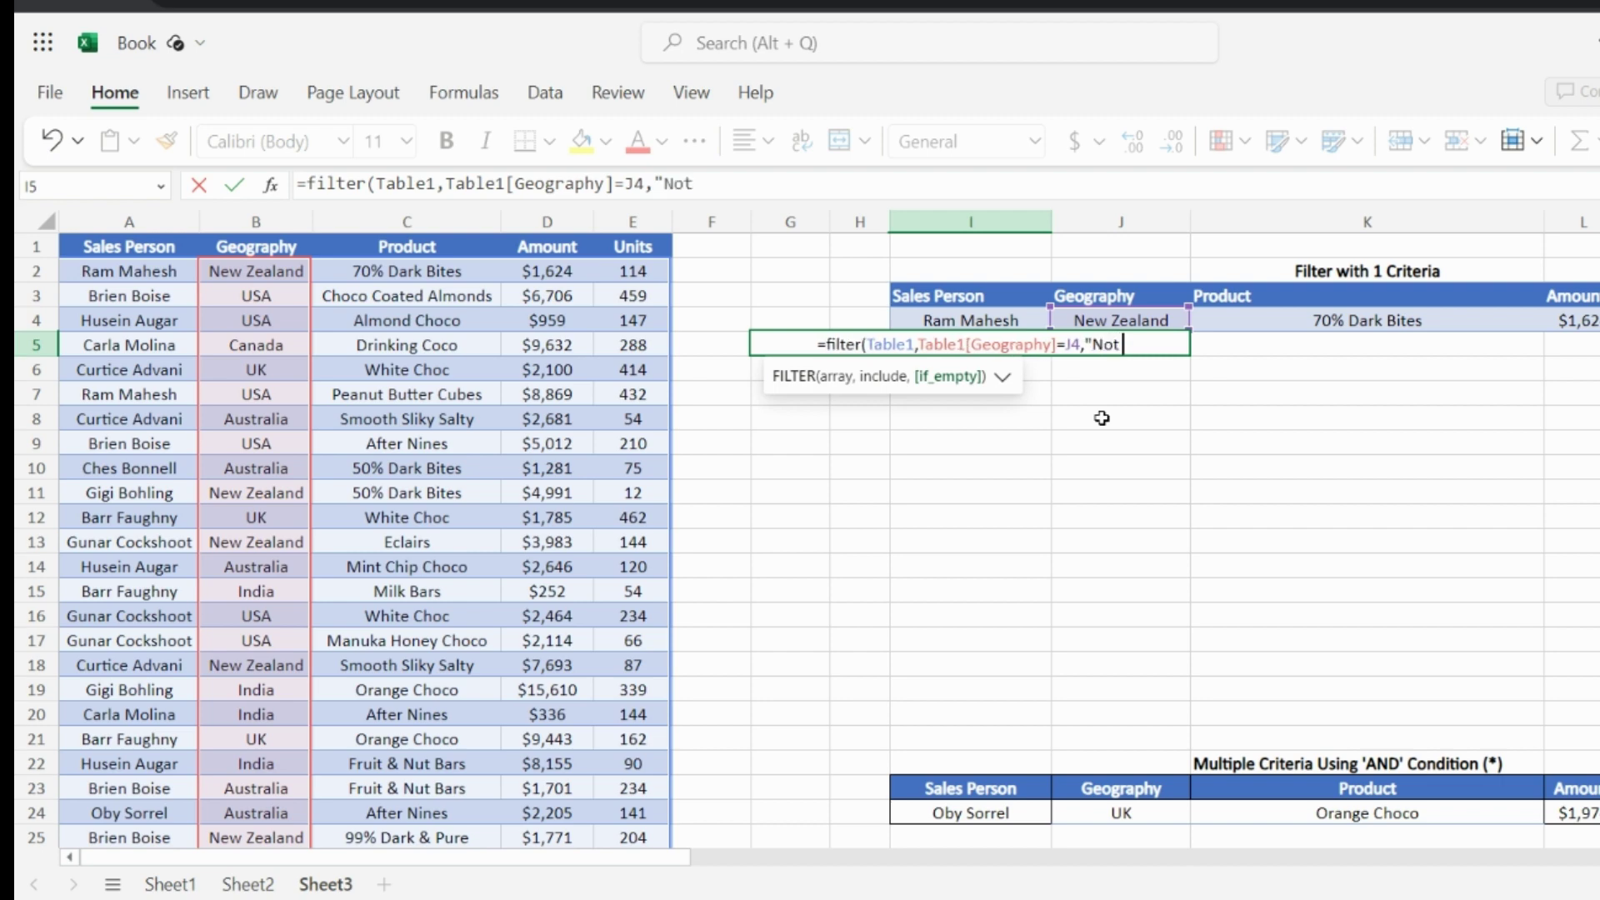
key("BackSpace")
key("BackSpace")
key("BackSpace")
key("BackSpace")
key("BackSpace")
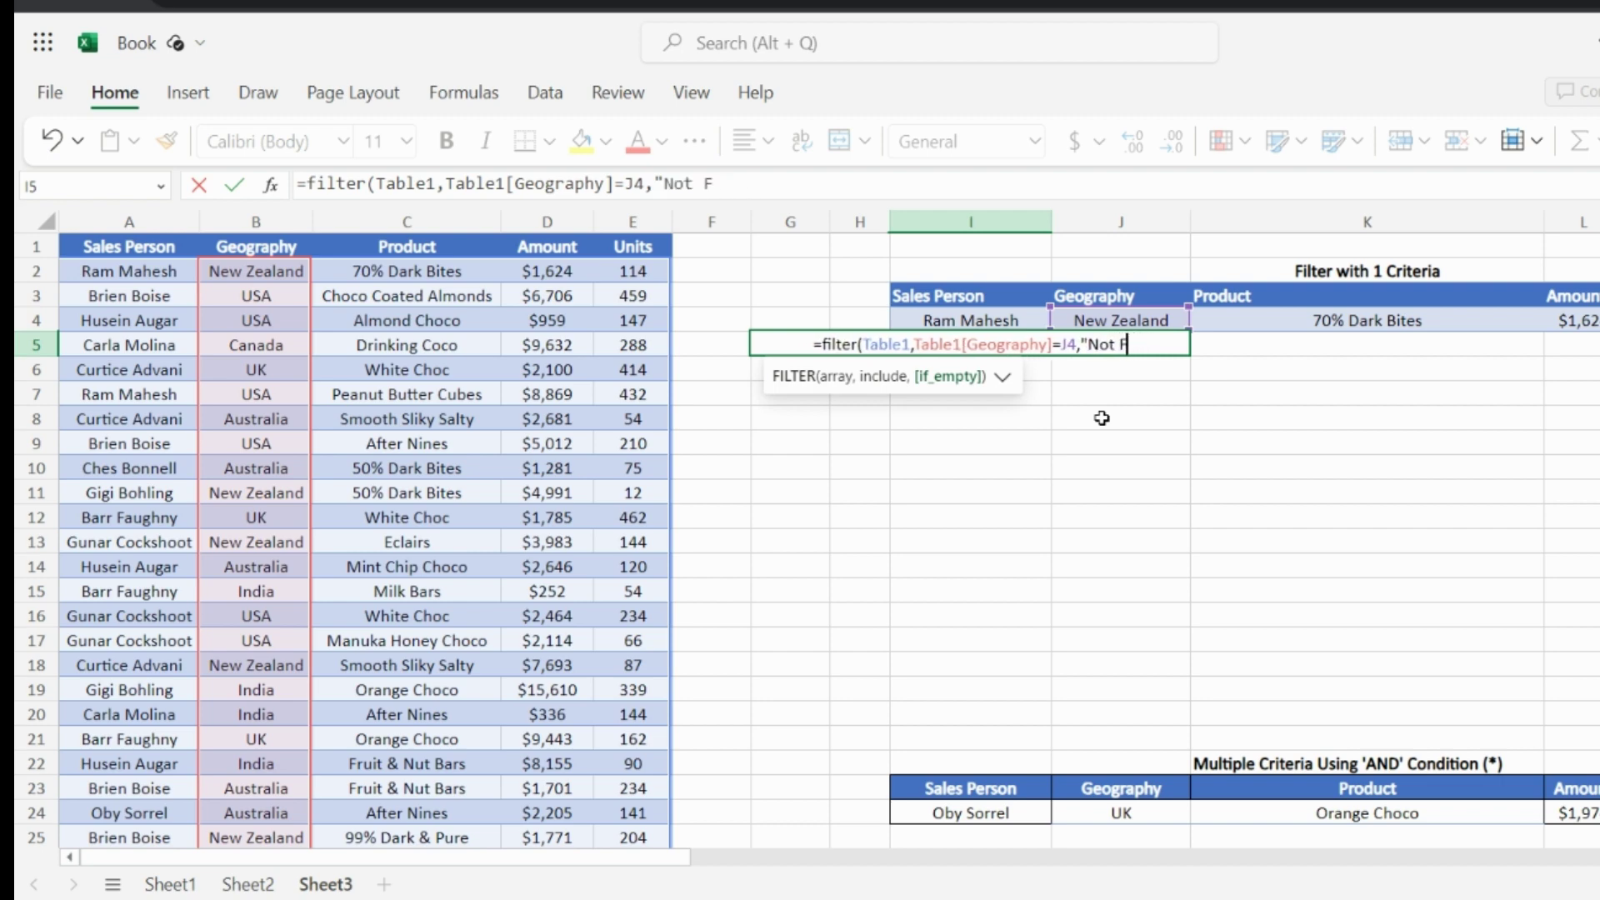
type("Found\")")
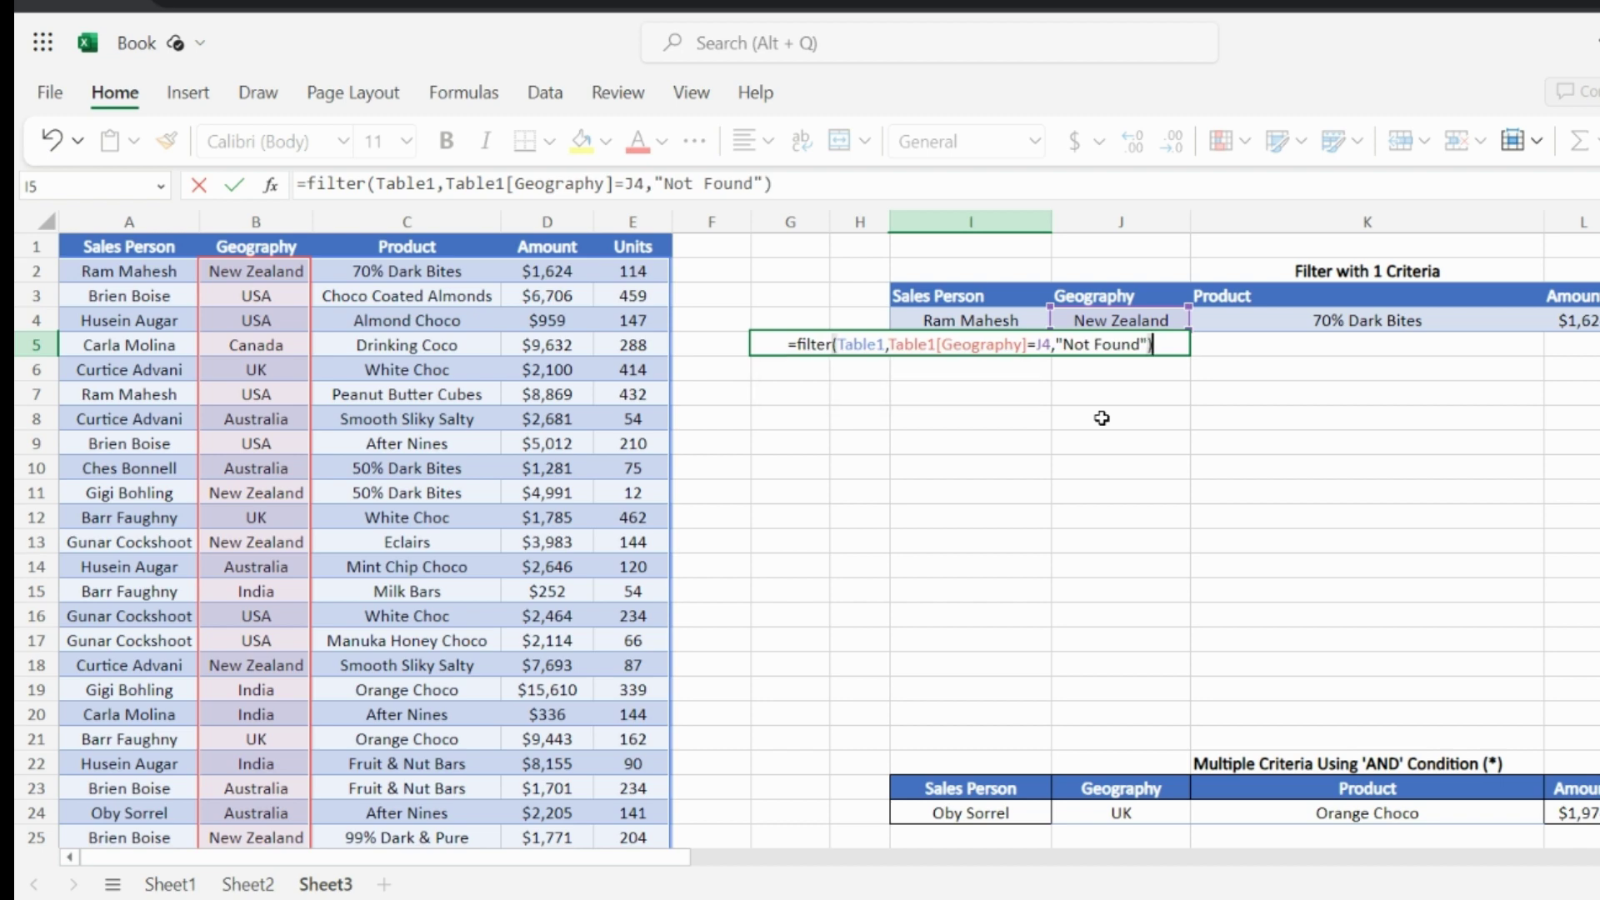
key("Return")
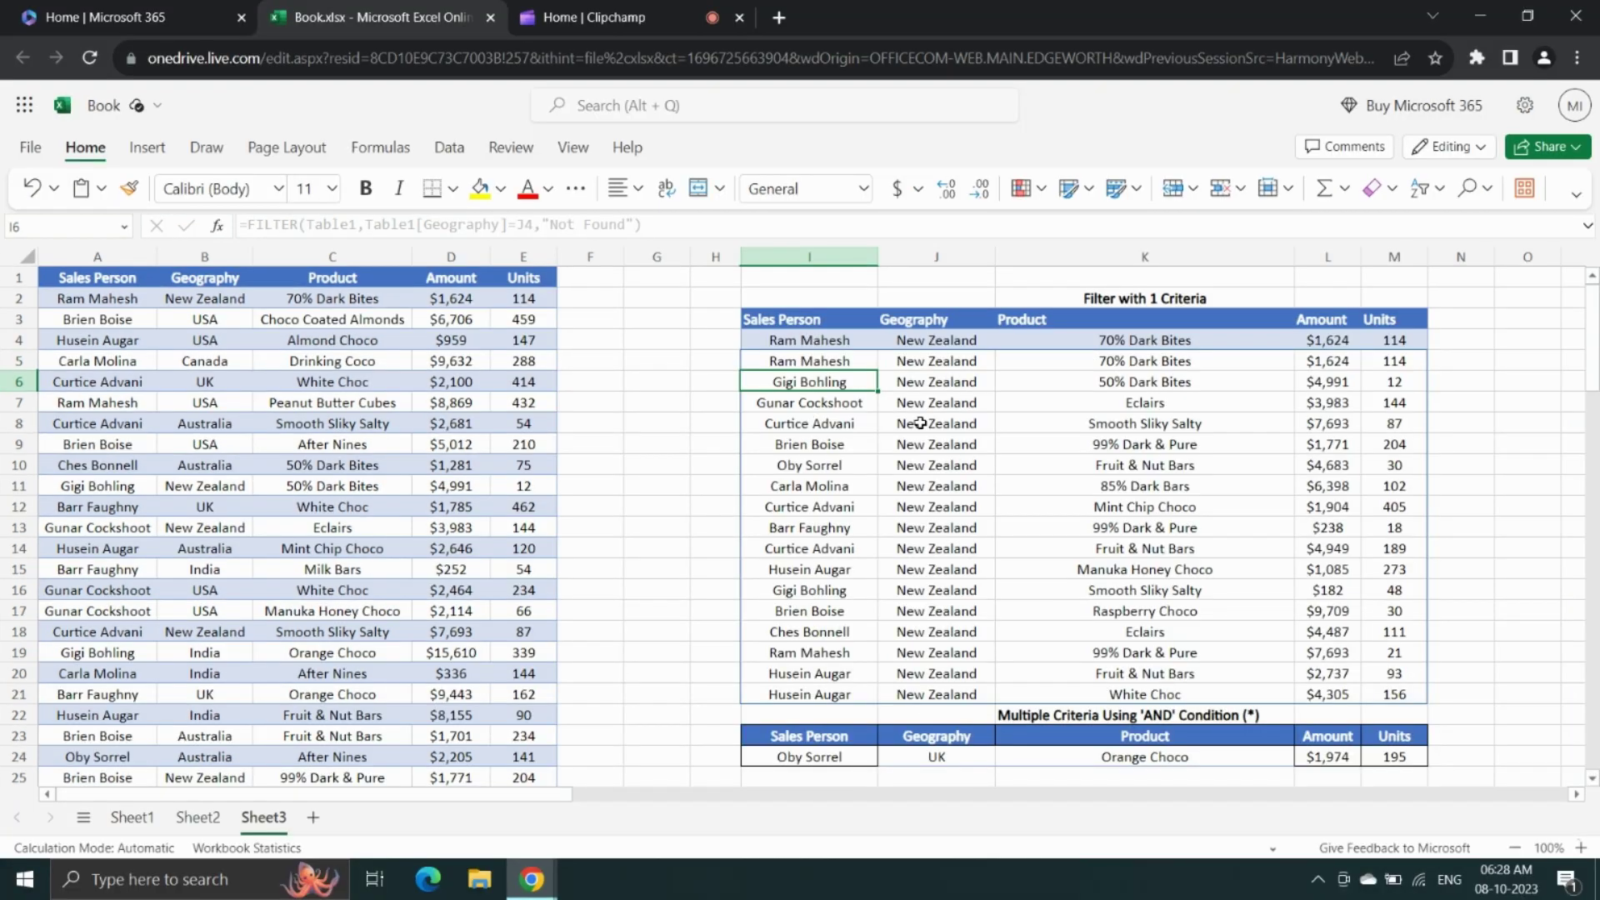
Change the geography criterion in J4 to Dubai and check the FILTER formula's output in I5
left_click(1159, 395)
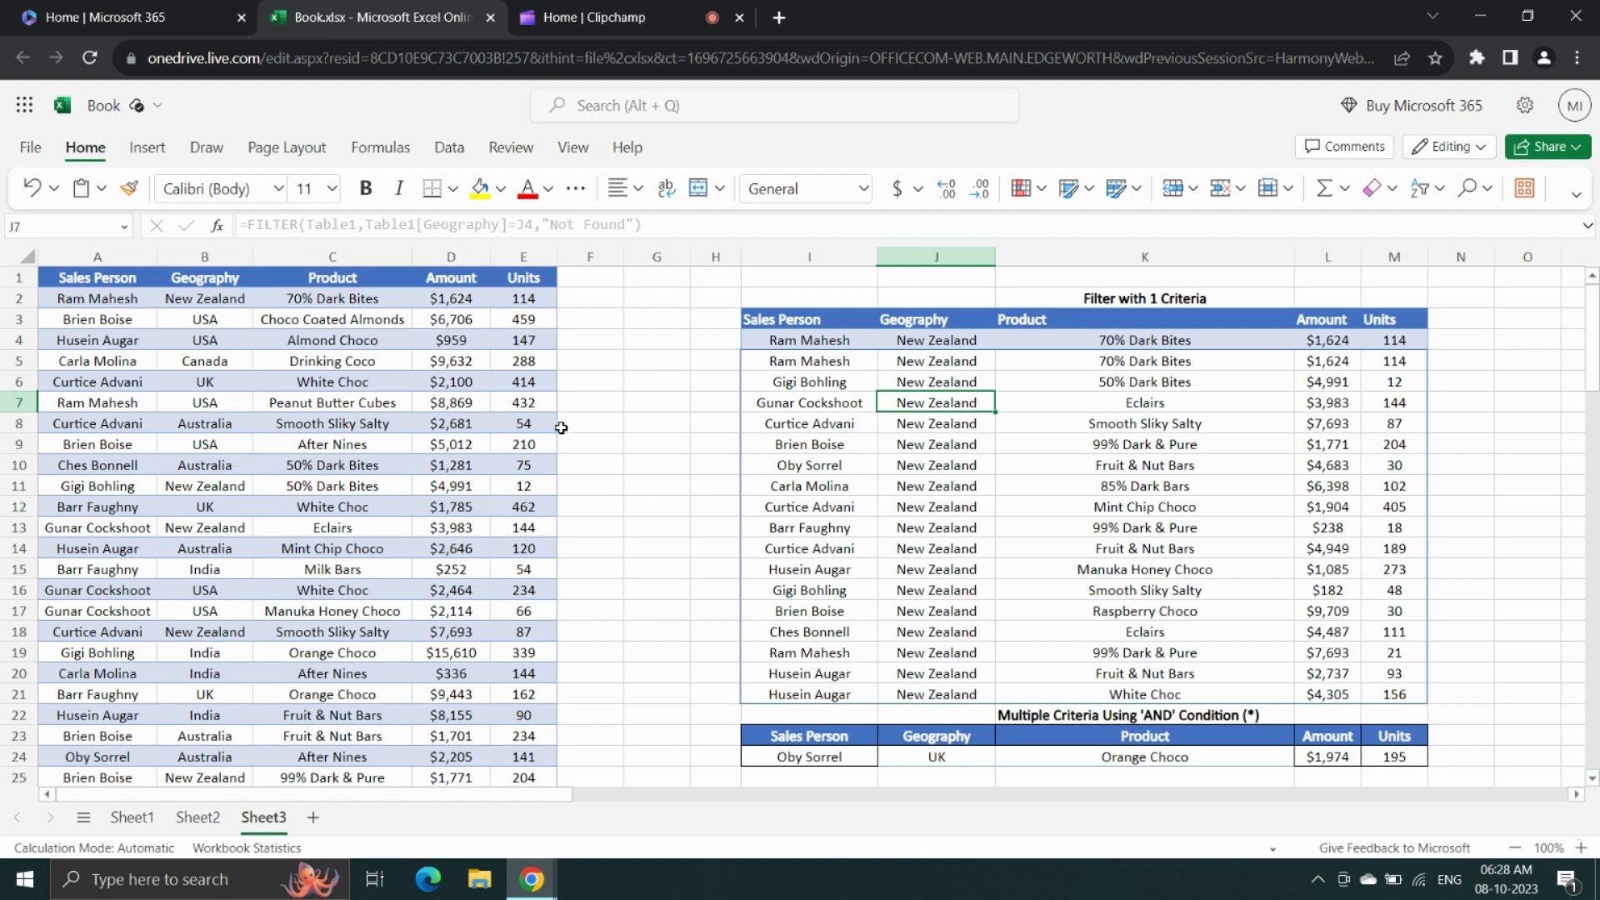
left_click(920, 340)
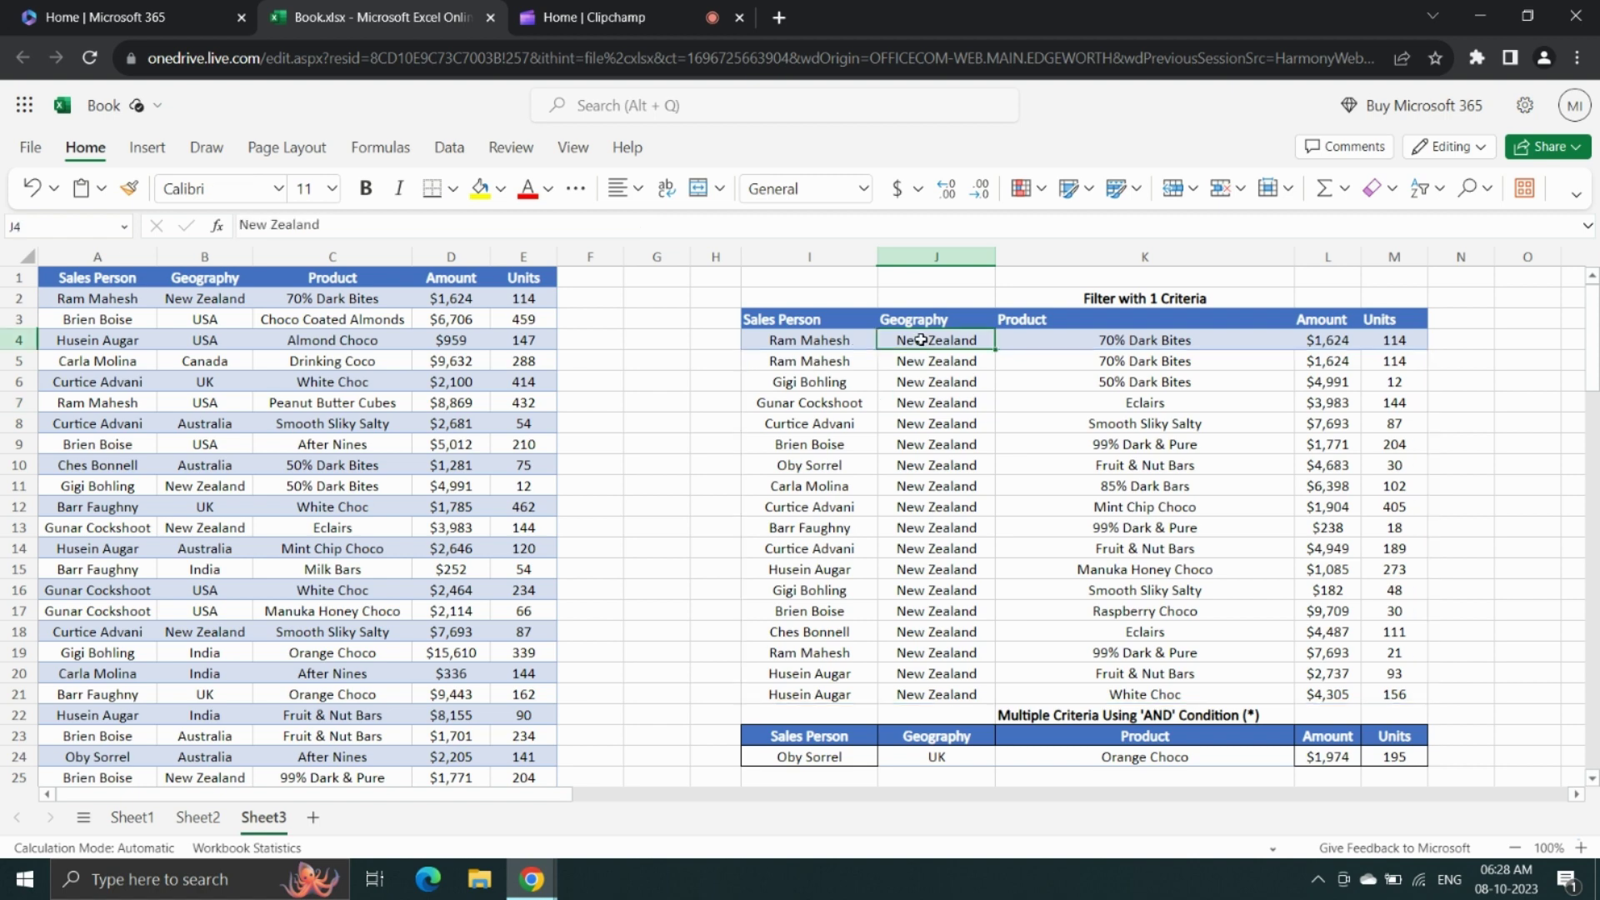
type("Dubia")
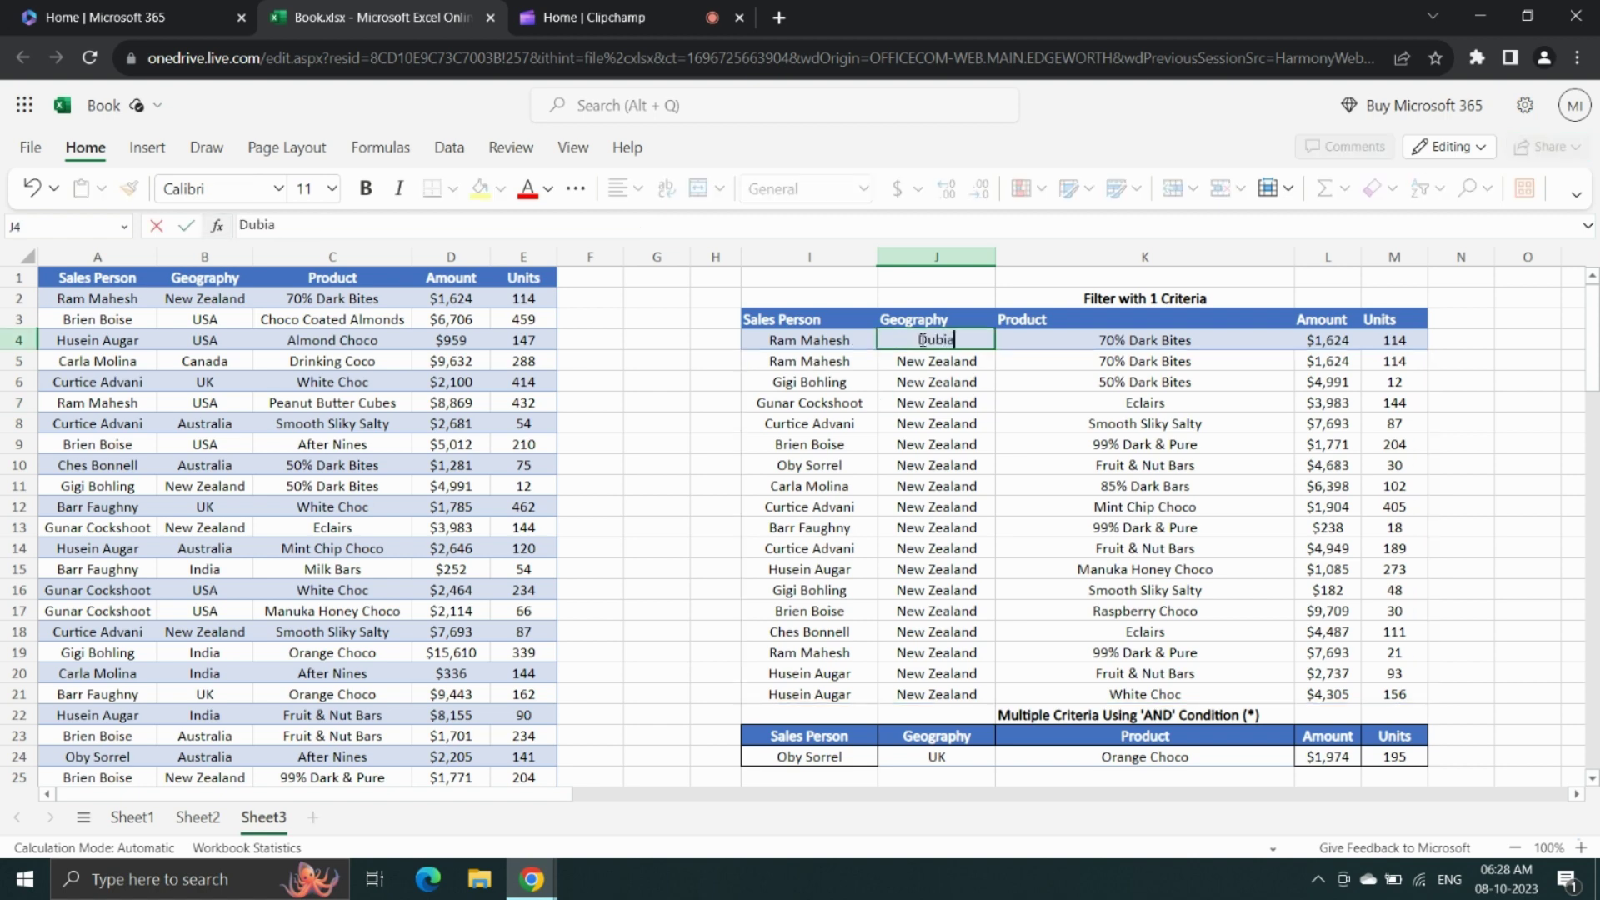
key("BackSpace")
key("BackSpace")
type("ai")
key("Return")
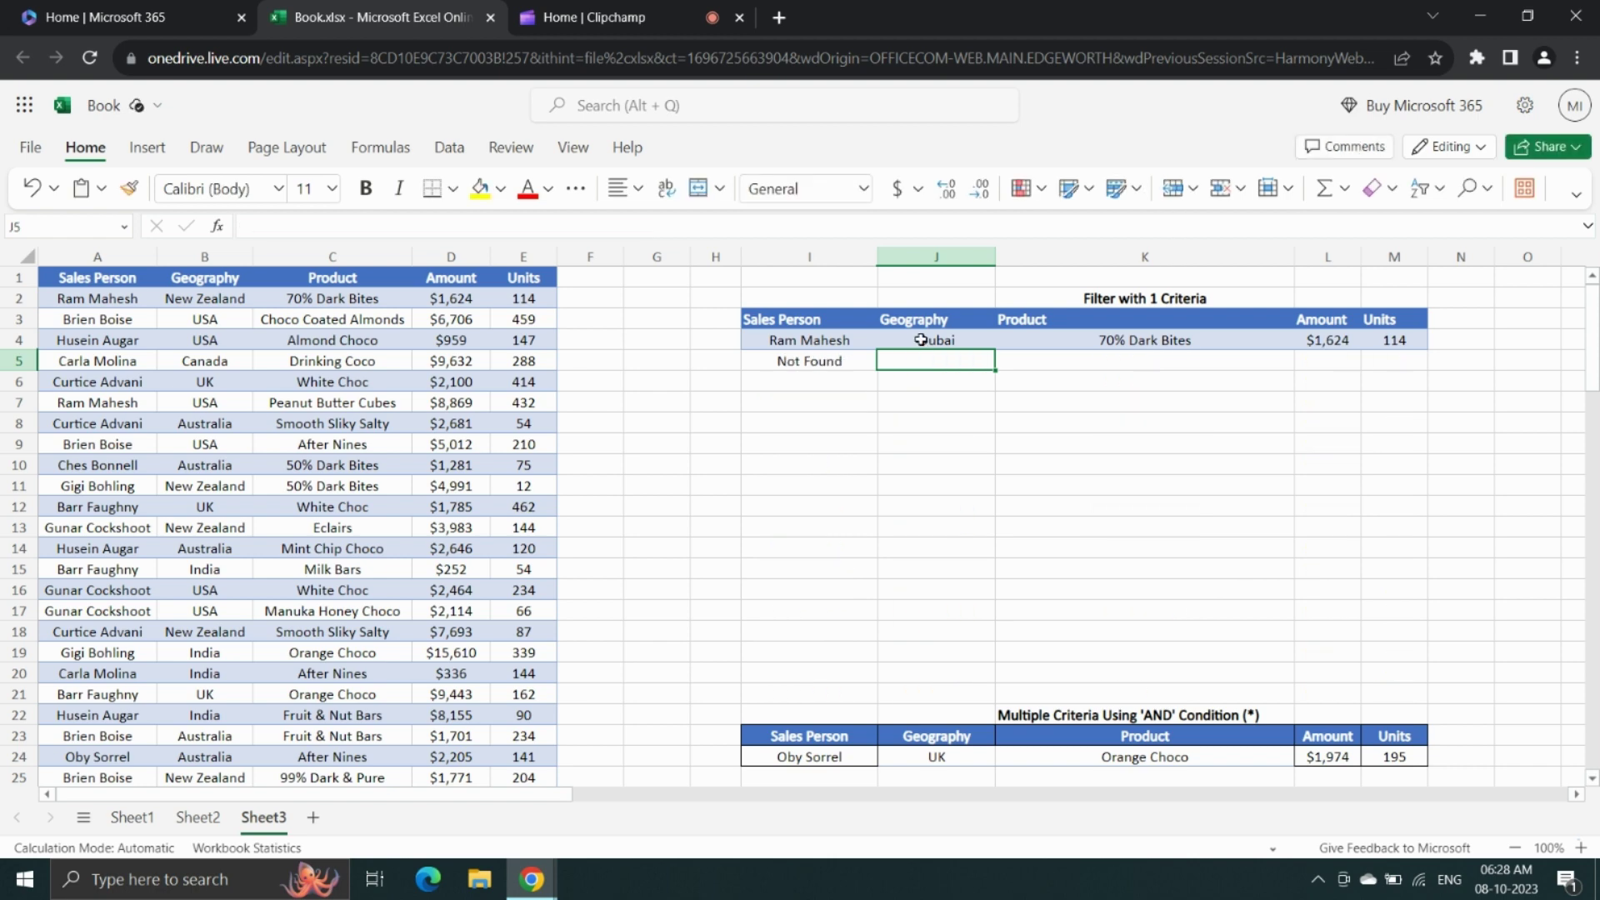
left_click(834, 361)
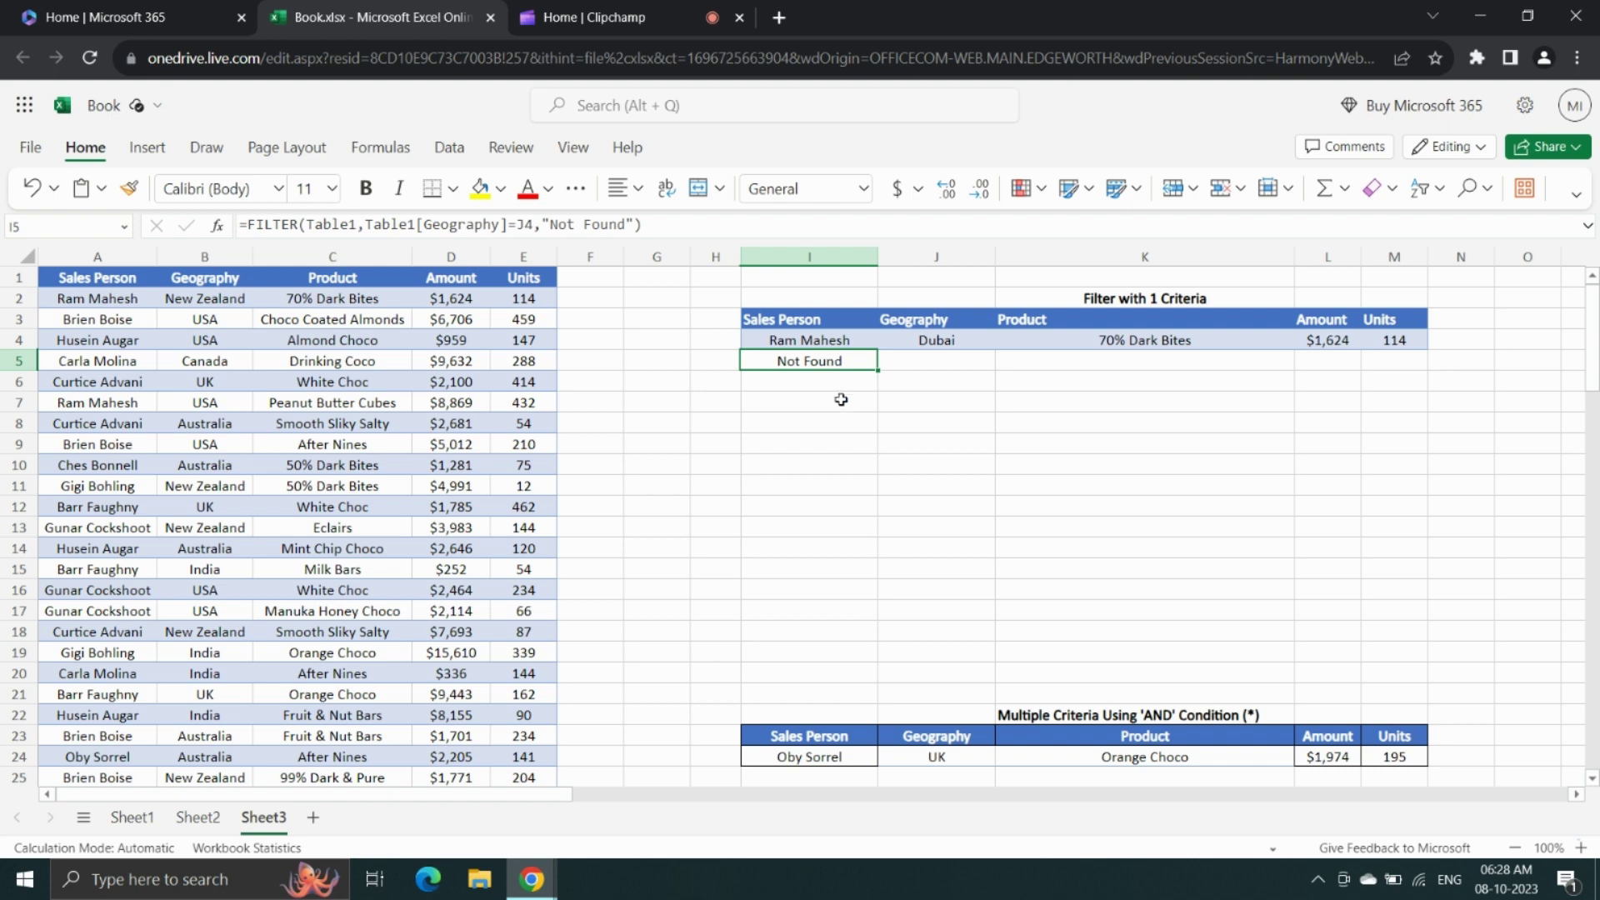
Start a FILTER formula in I25, under the 'AND' condition criteria, with the whole sales table, Table1, as its array
scroll(840, 400, "down", 3)
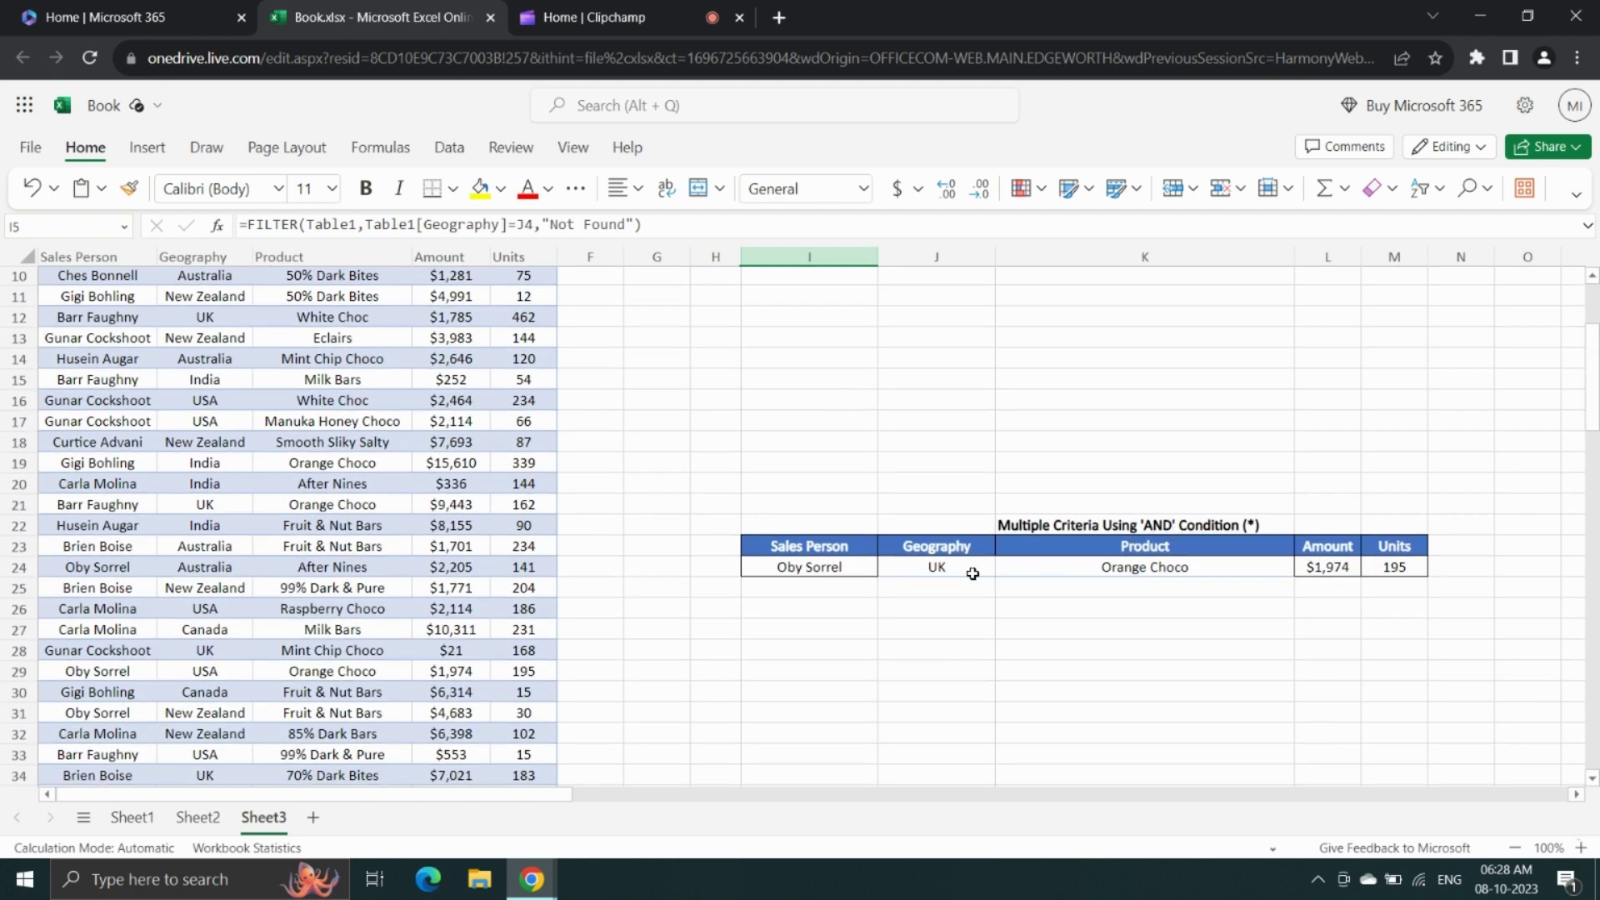
left_click(822, 590)
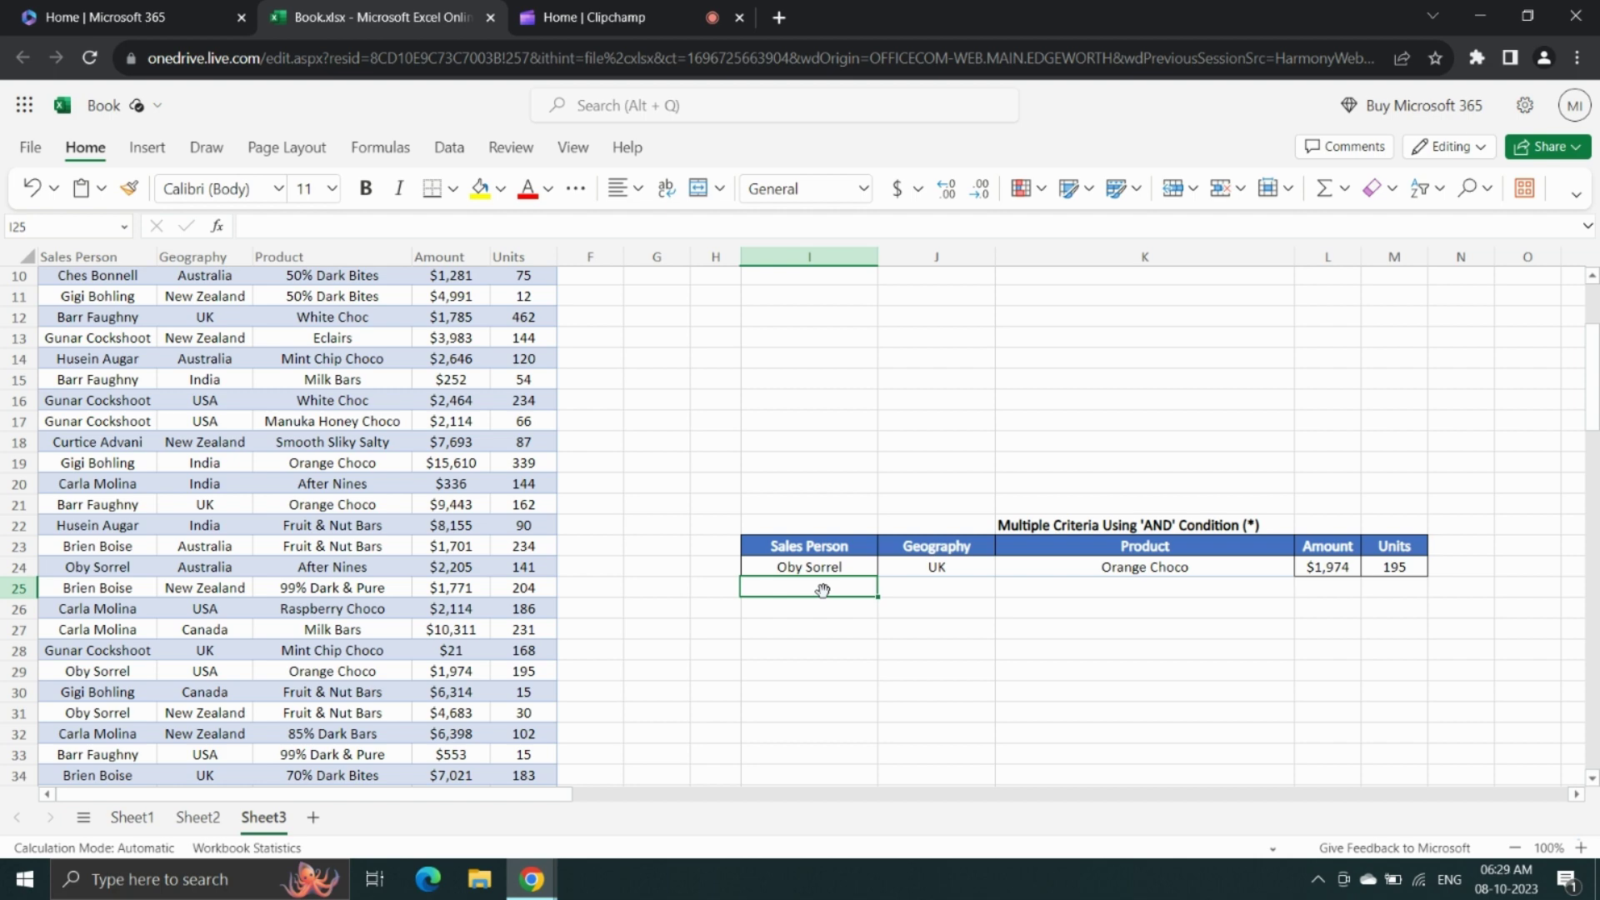
type("=filter(")
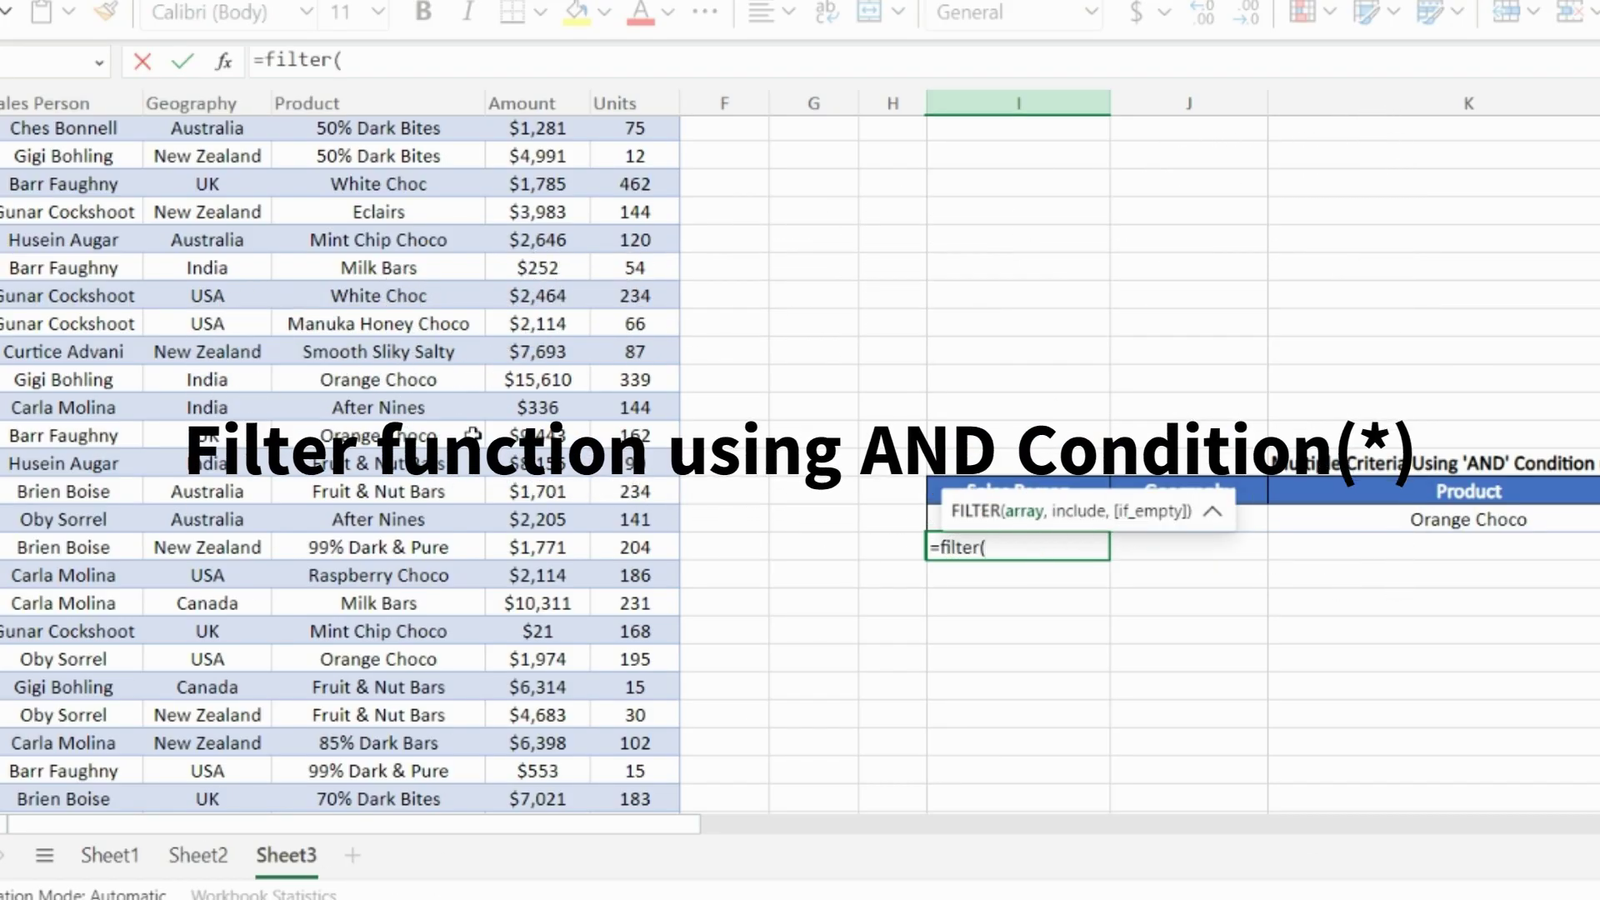
scroll(325, 350, "up", 3)
left_click(67, 161)
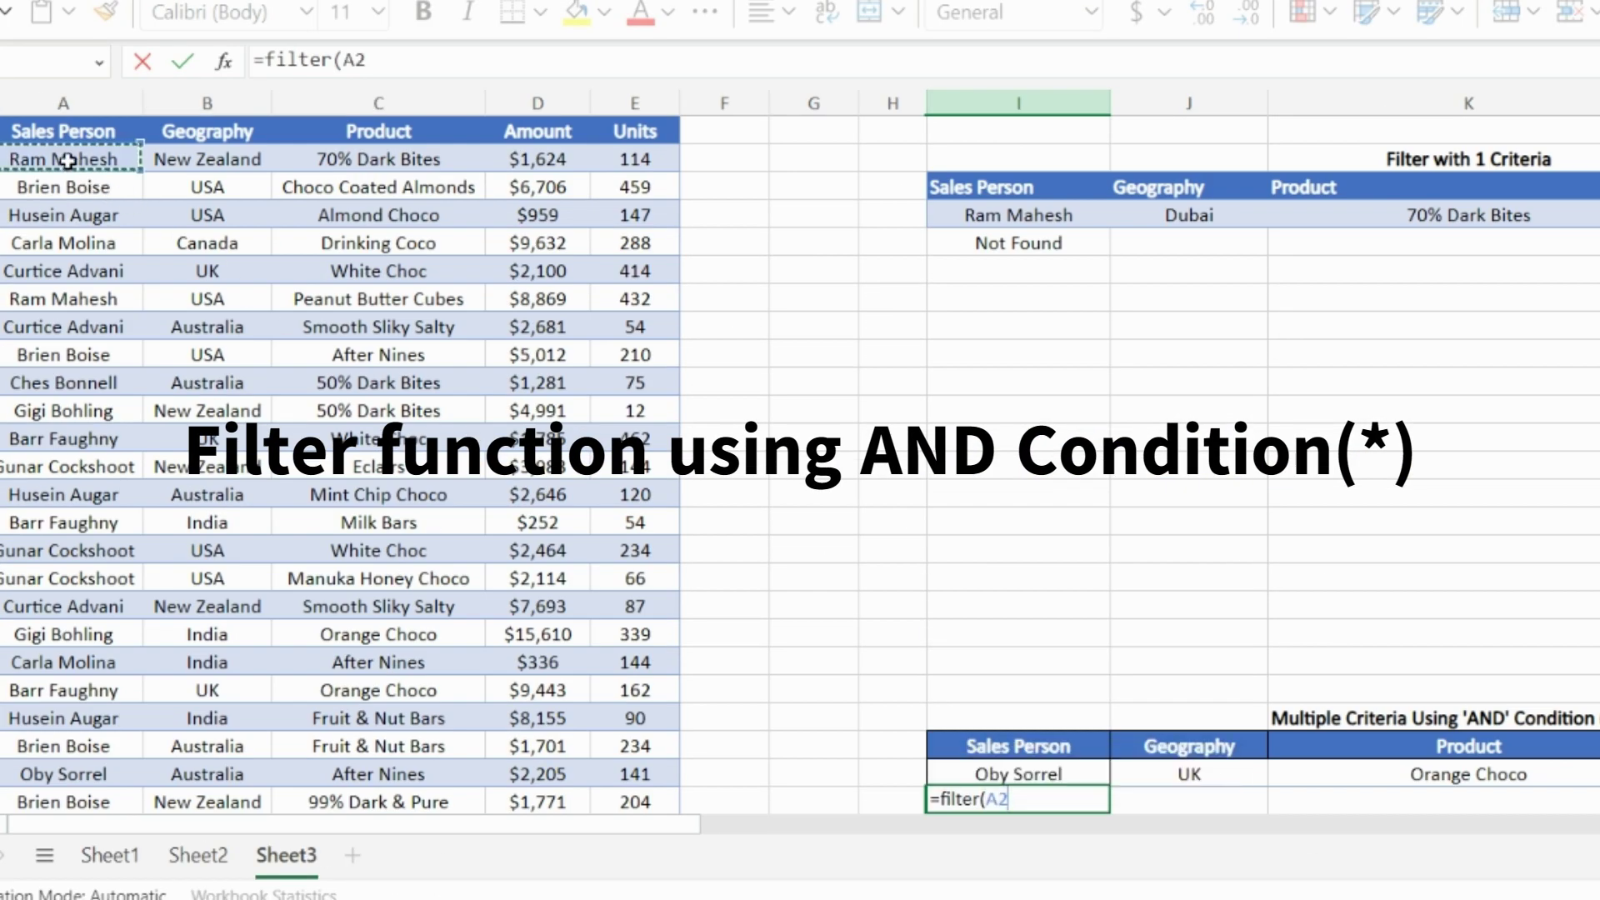
key("ctrl+shift+Right")
key("ctrl+shift+Down")
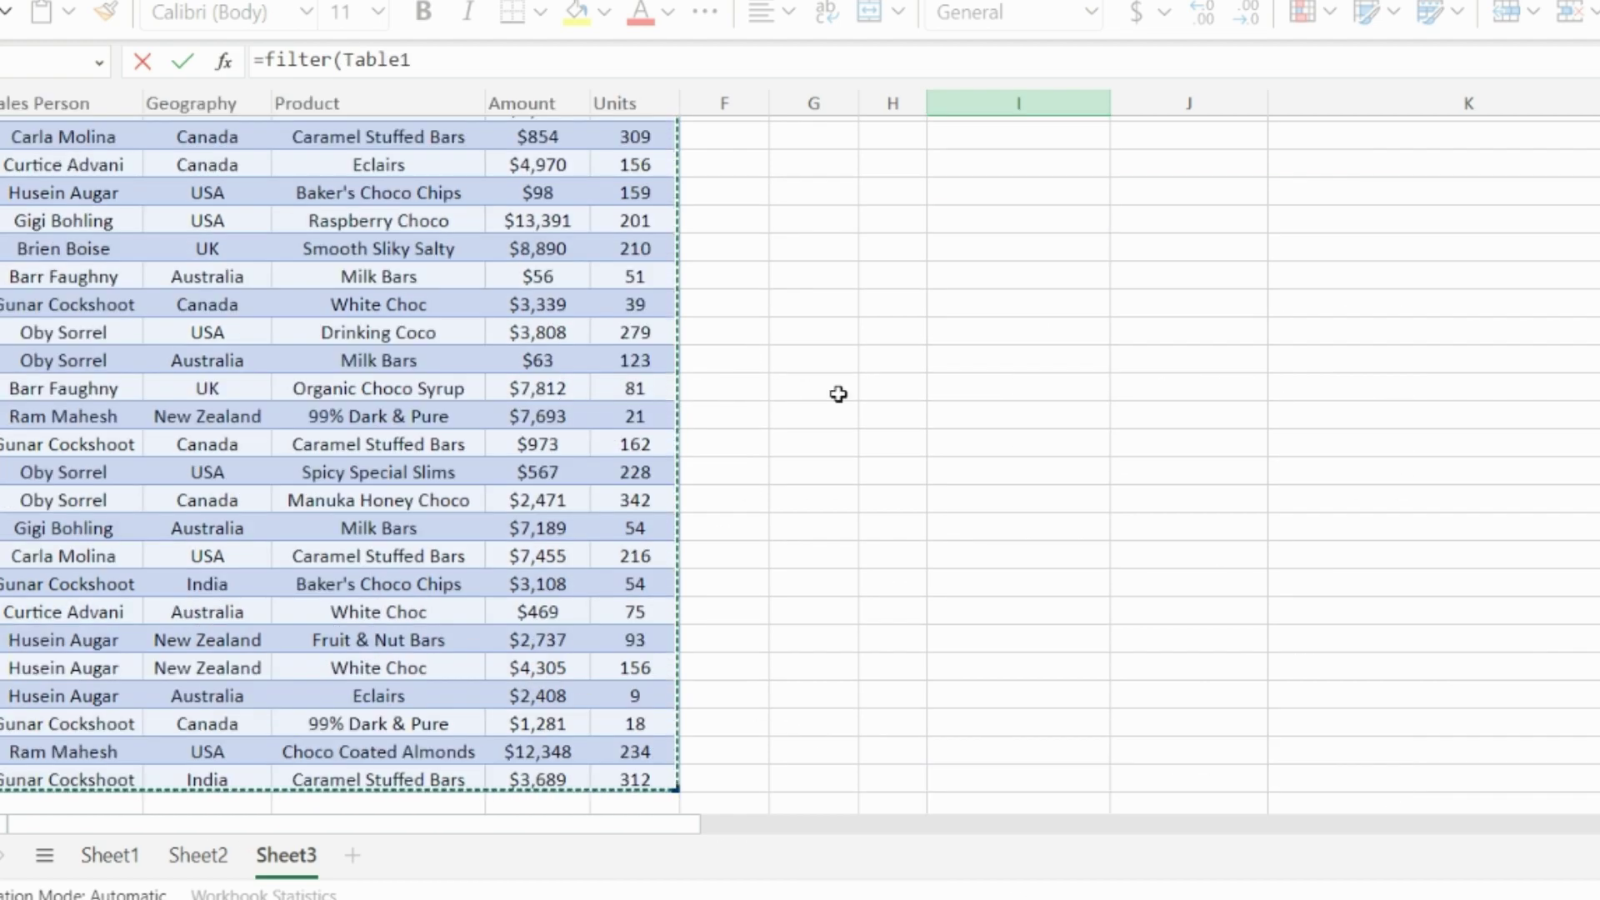
scroll(838, 394, "up", 4)
scroll(838, 393, "up", 15)
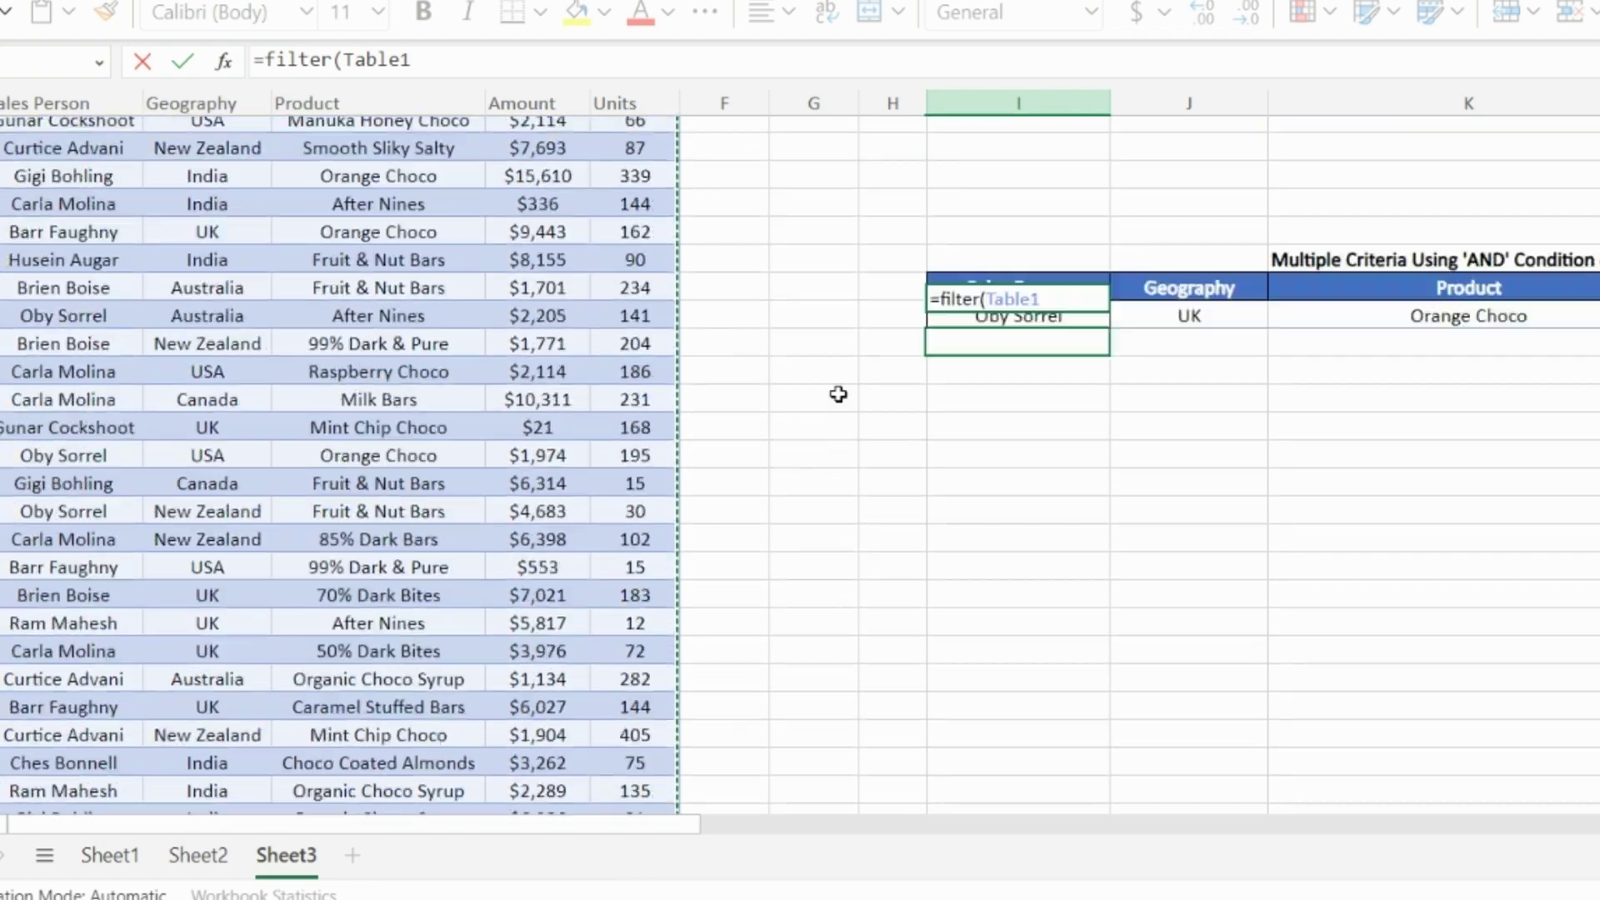
scroll(839, 394, "up", 1)
type(",")
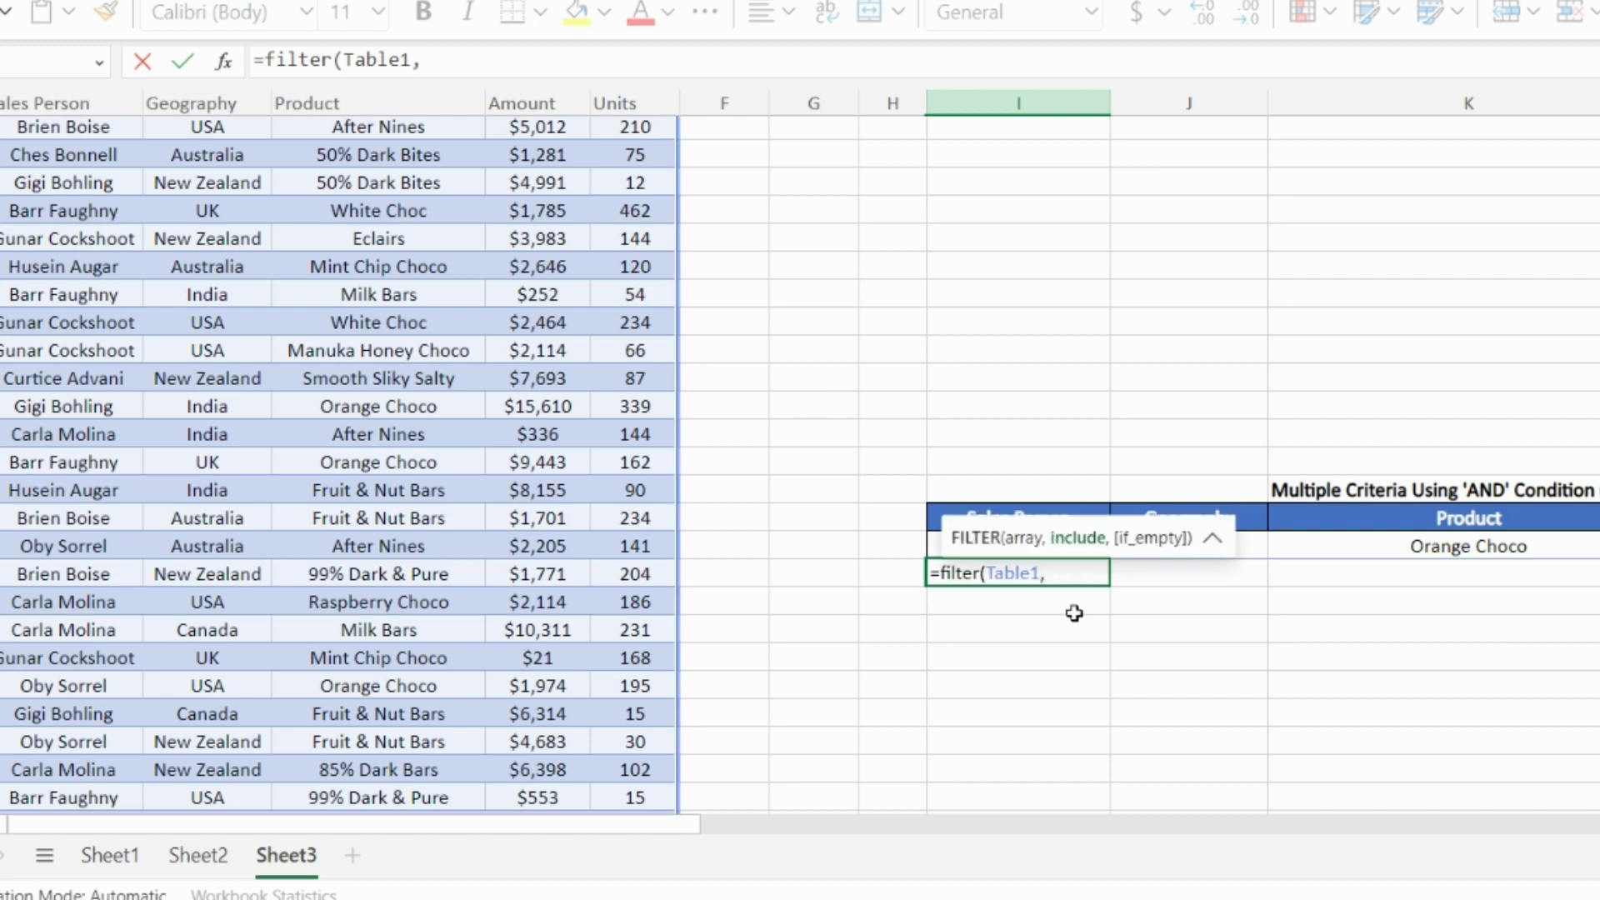
Add the parenthesised first include condition (Table1[Geography]=J24) to the FILTER formula in I25
type("((")
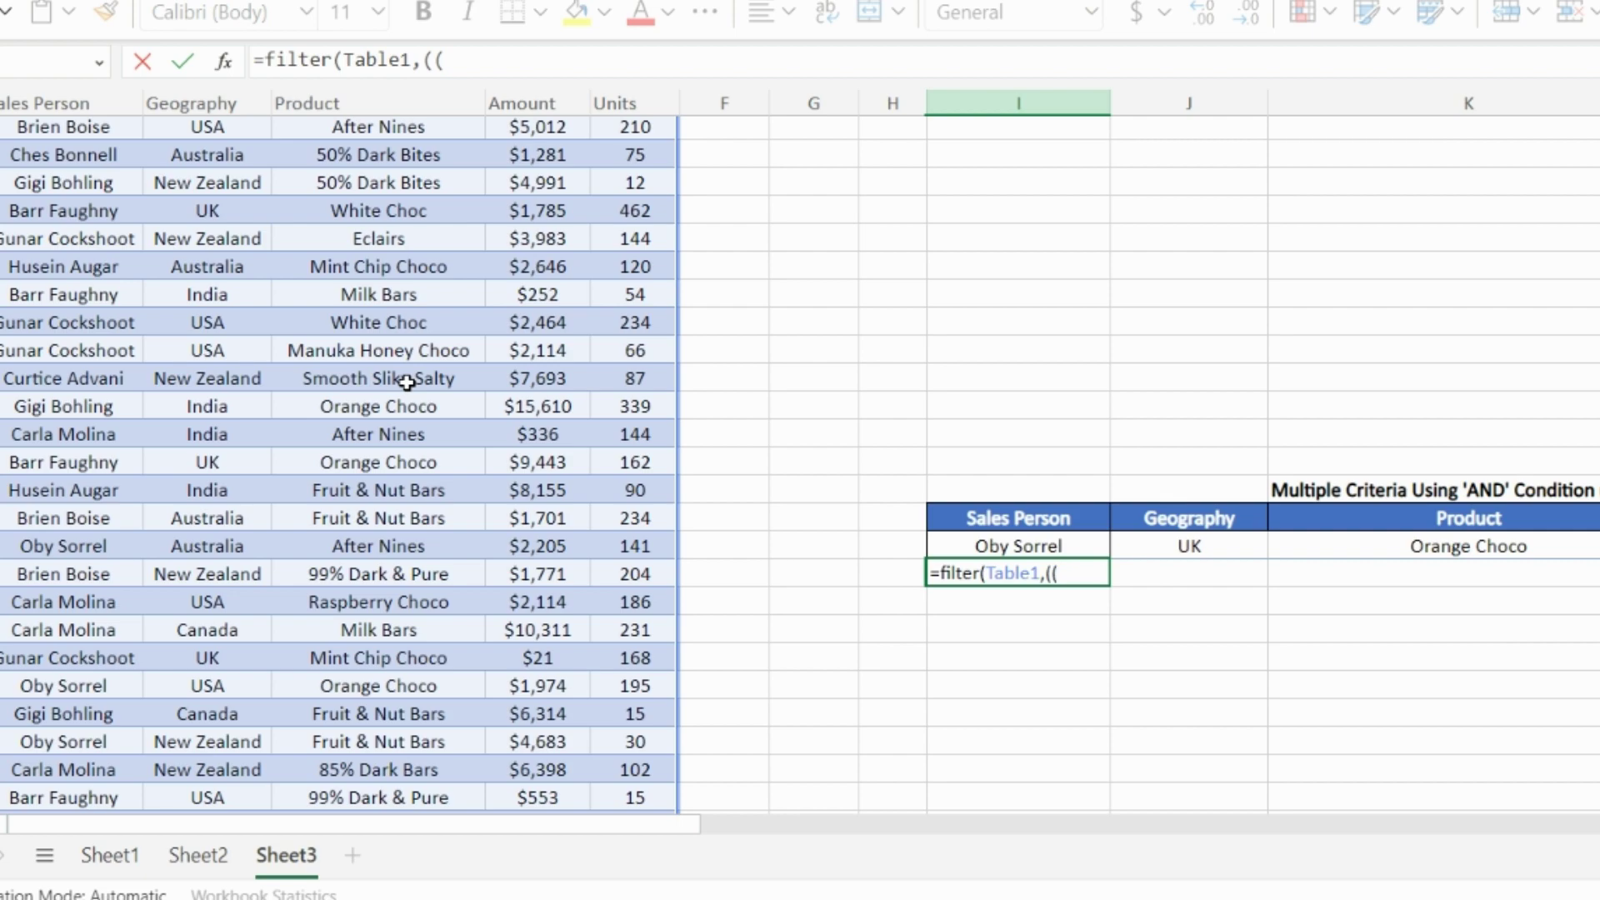
scroll(405, 382, "up", 3)
left_click(222, 159)
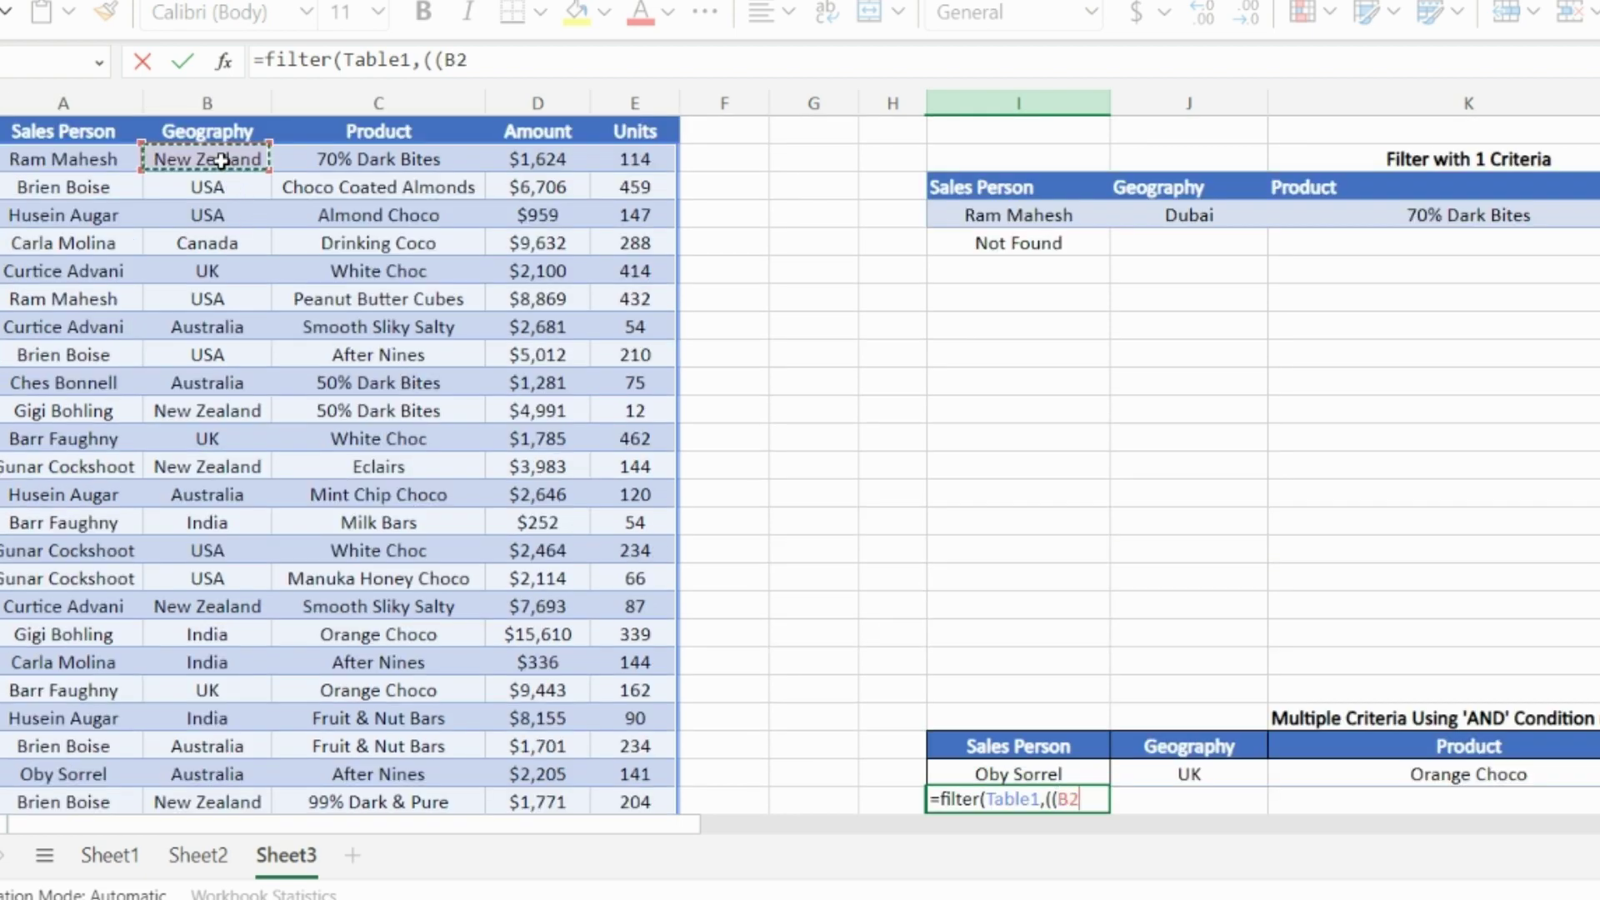
key("ctrl+shift+Down")
scroll(1028, 491, "up", 5)
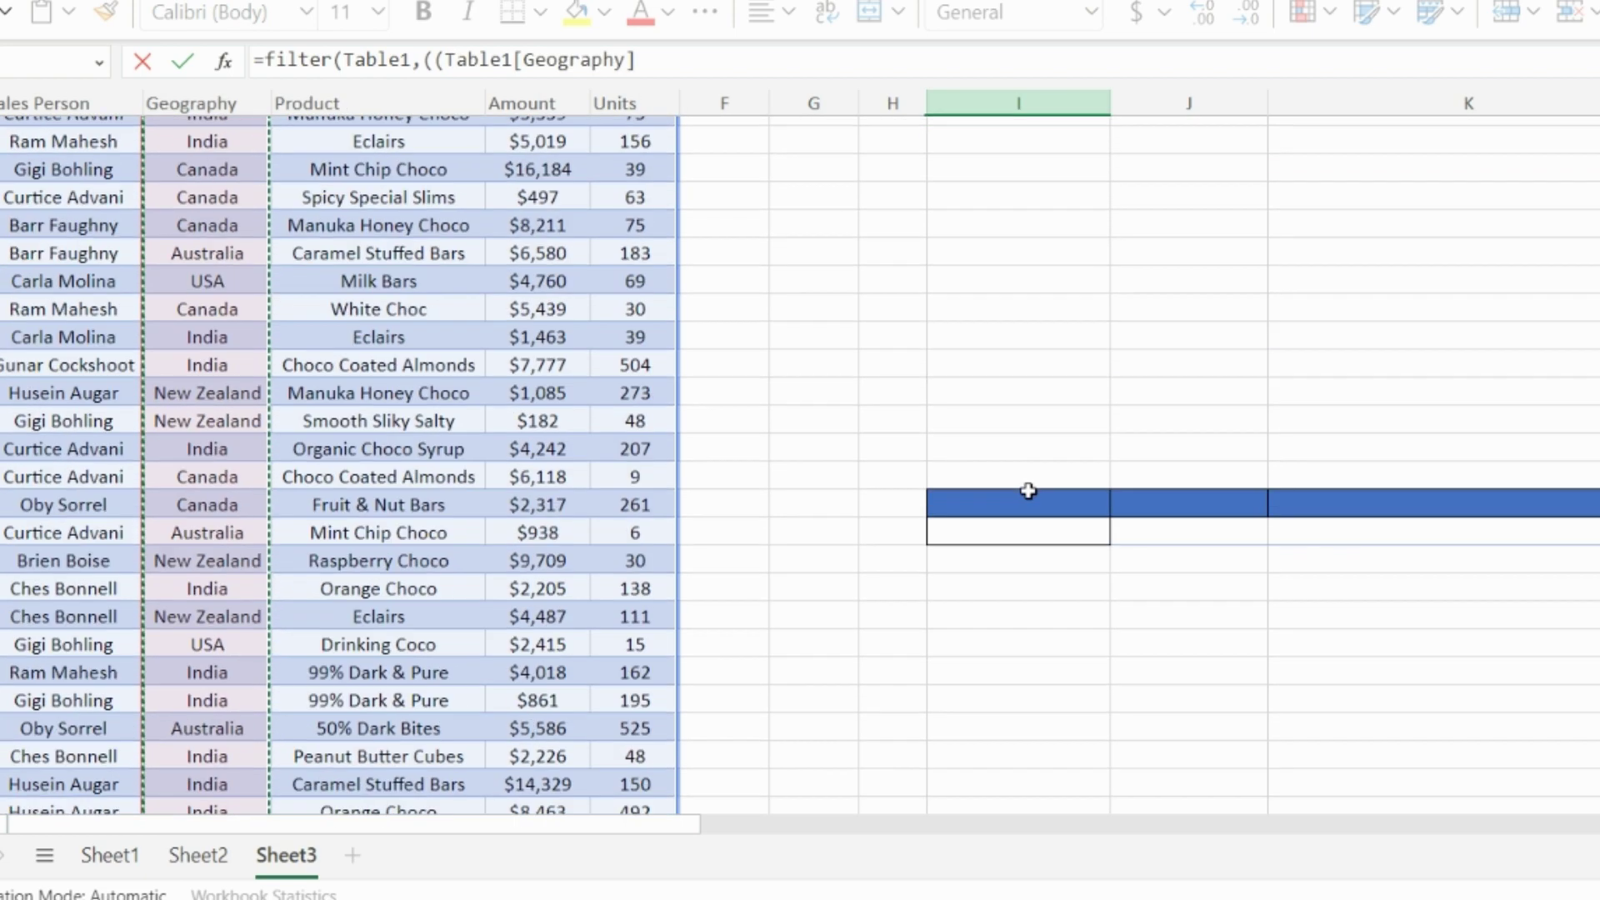
scroll(1028, 491, "up", 10)
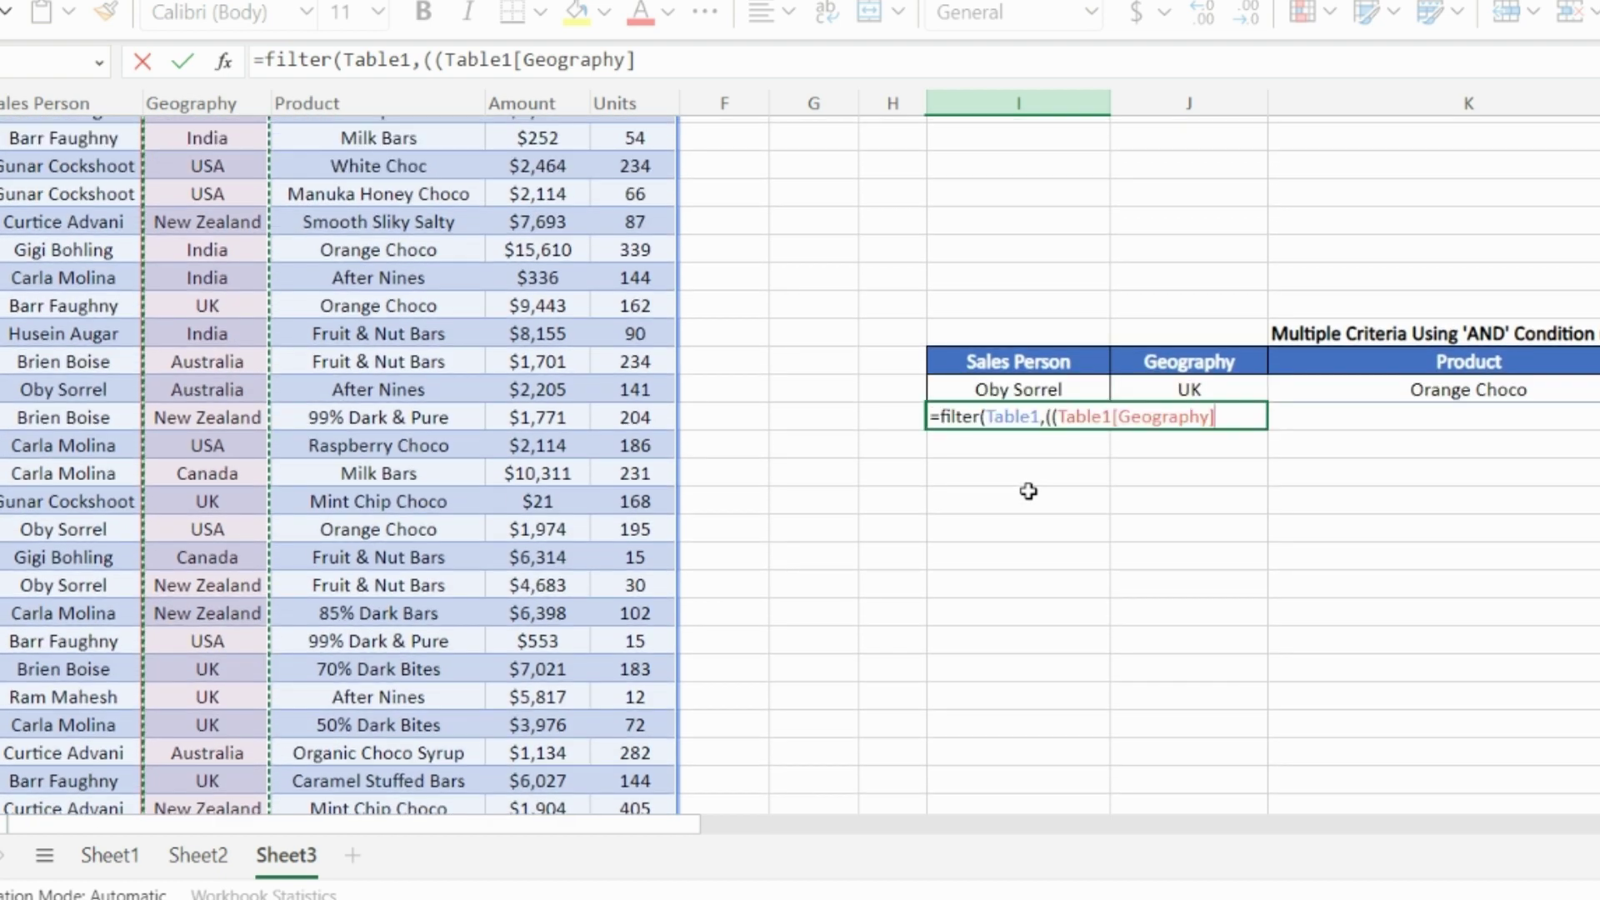
type("=")
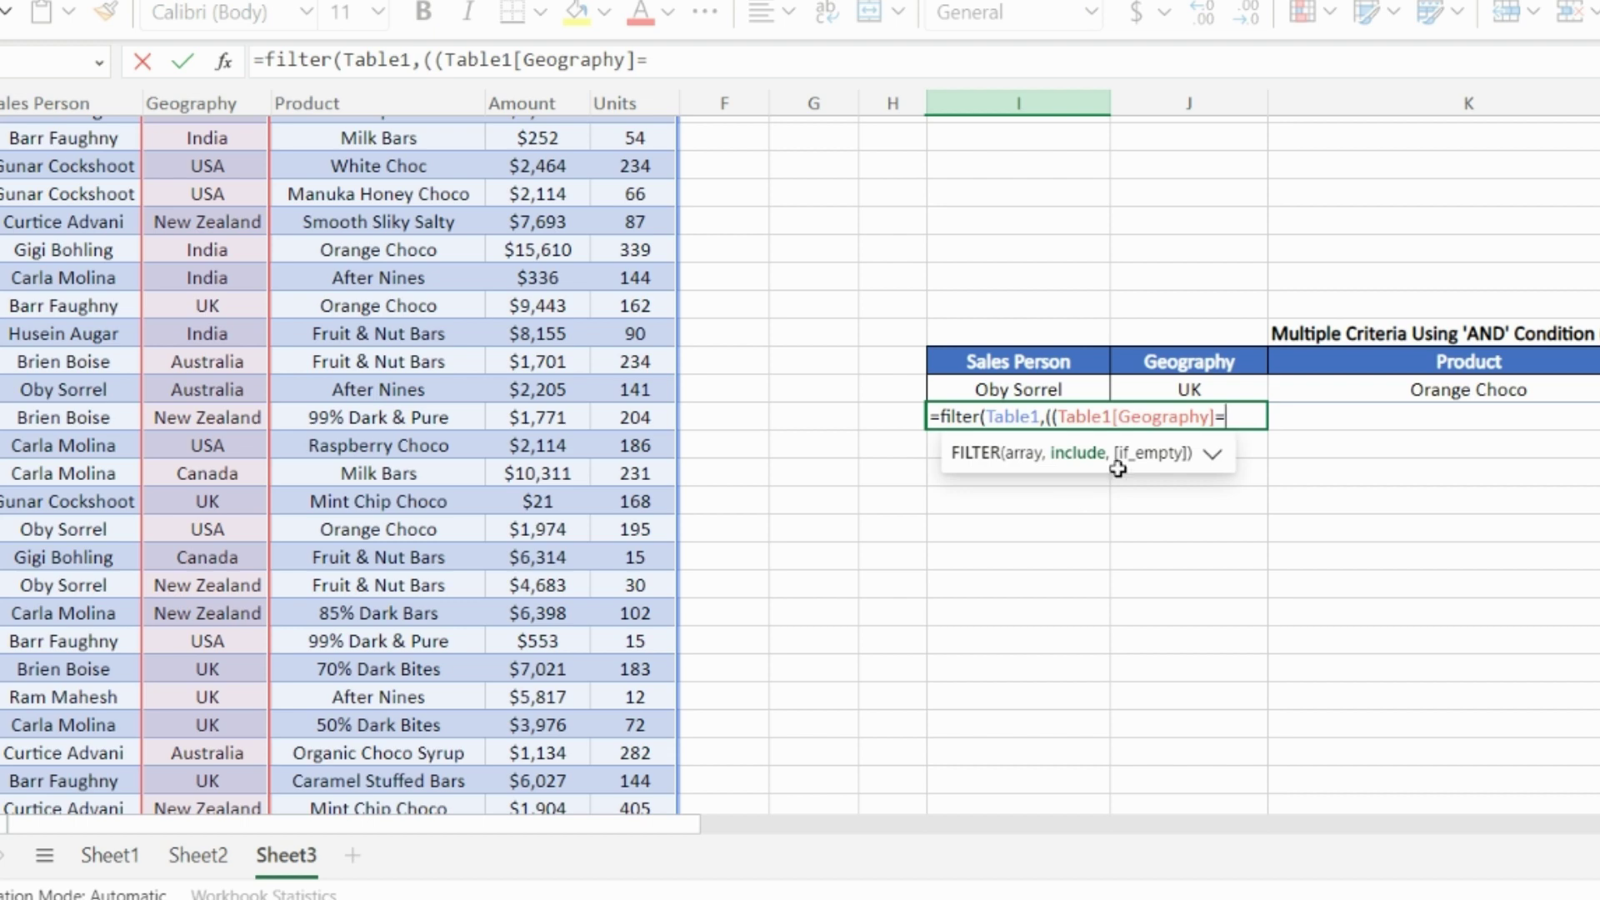
left_click(1198, 383)
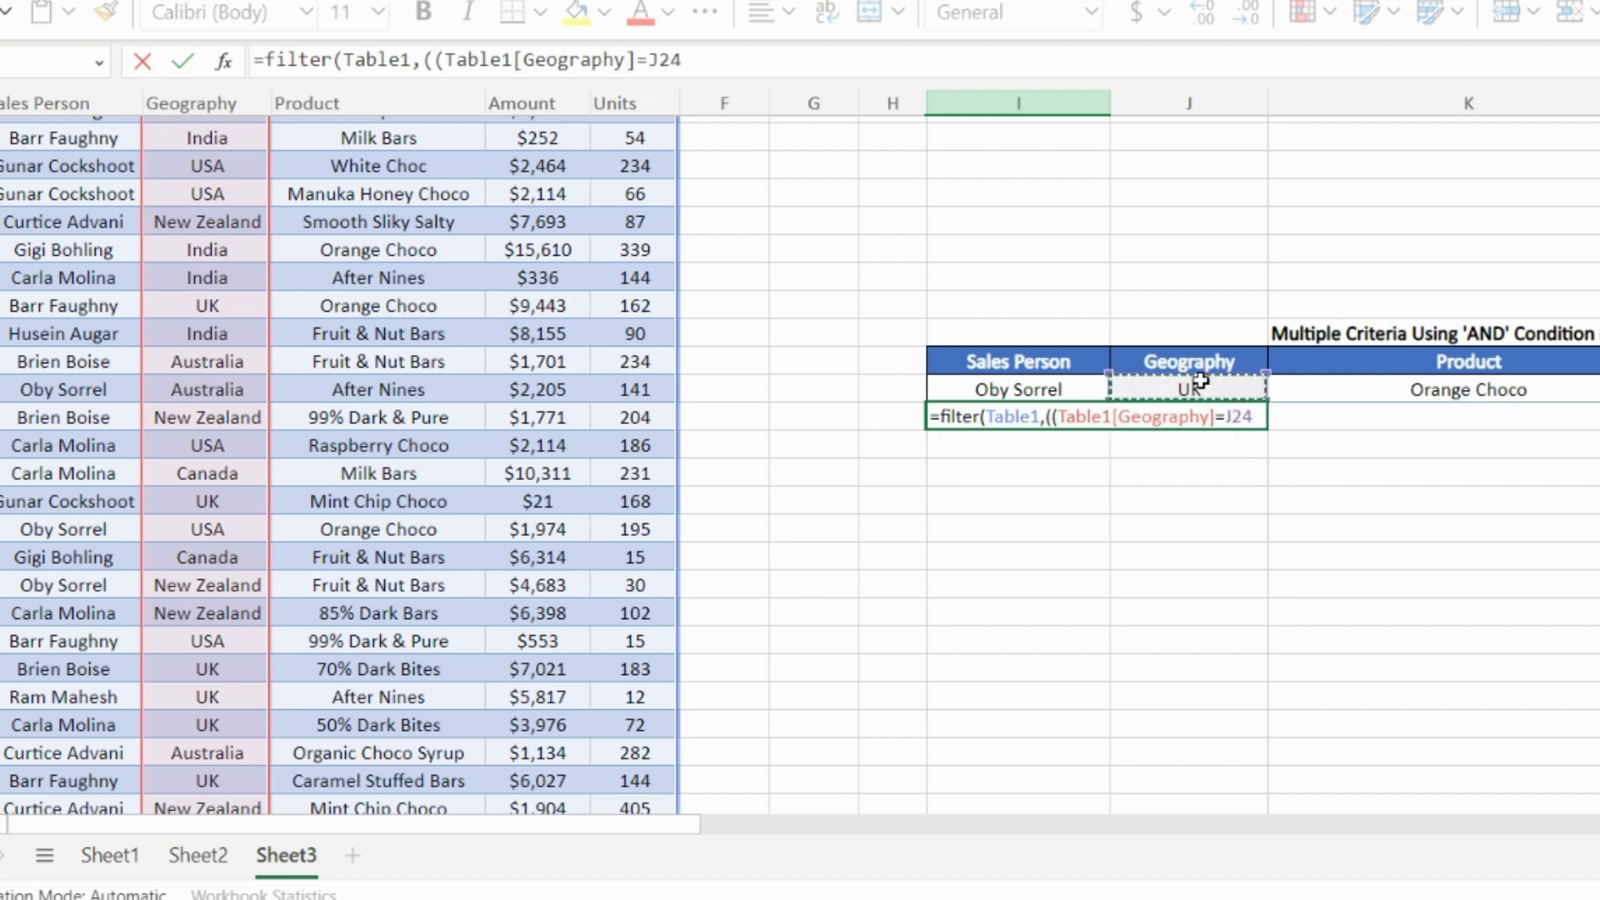
type(")")
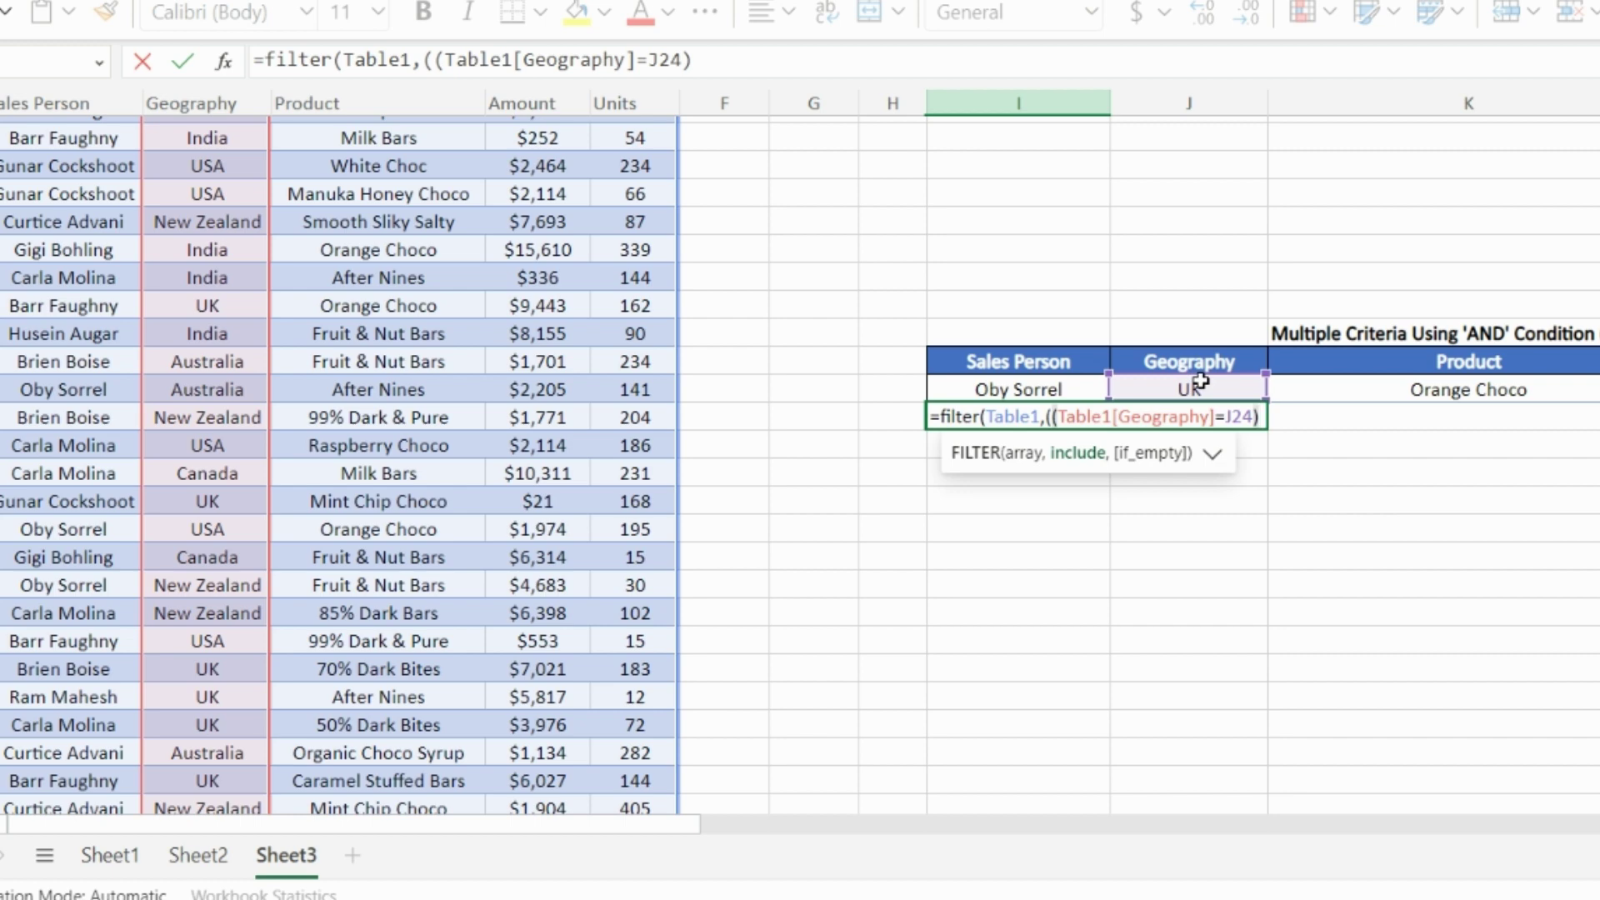
Multiply the geography condition by (Table1[Product]=K24), close all the parentheses and enter the FILTER formula in I25
type("*")
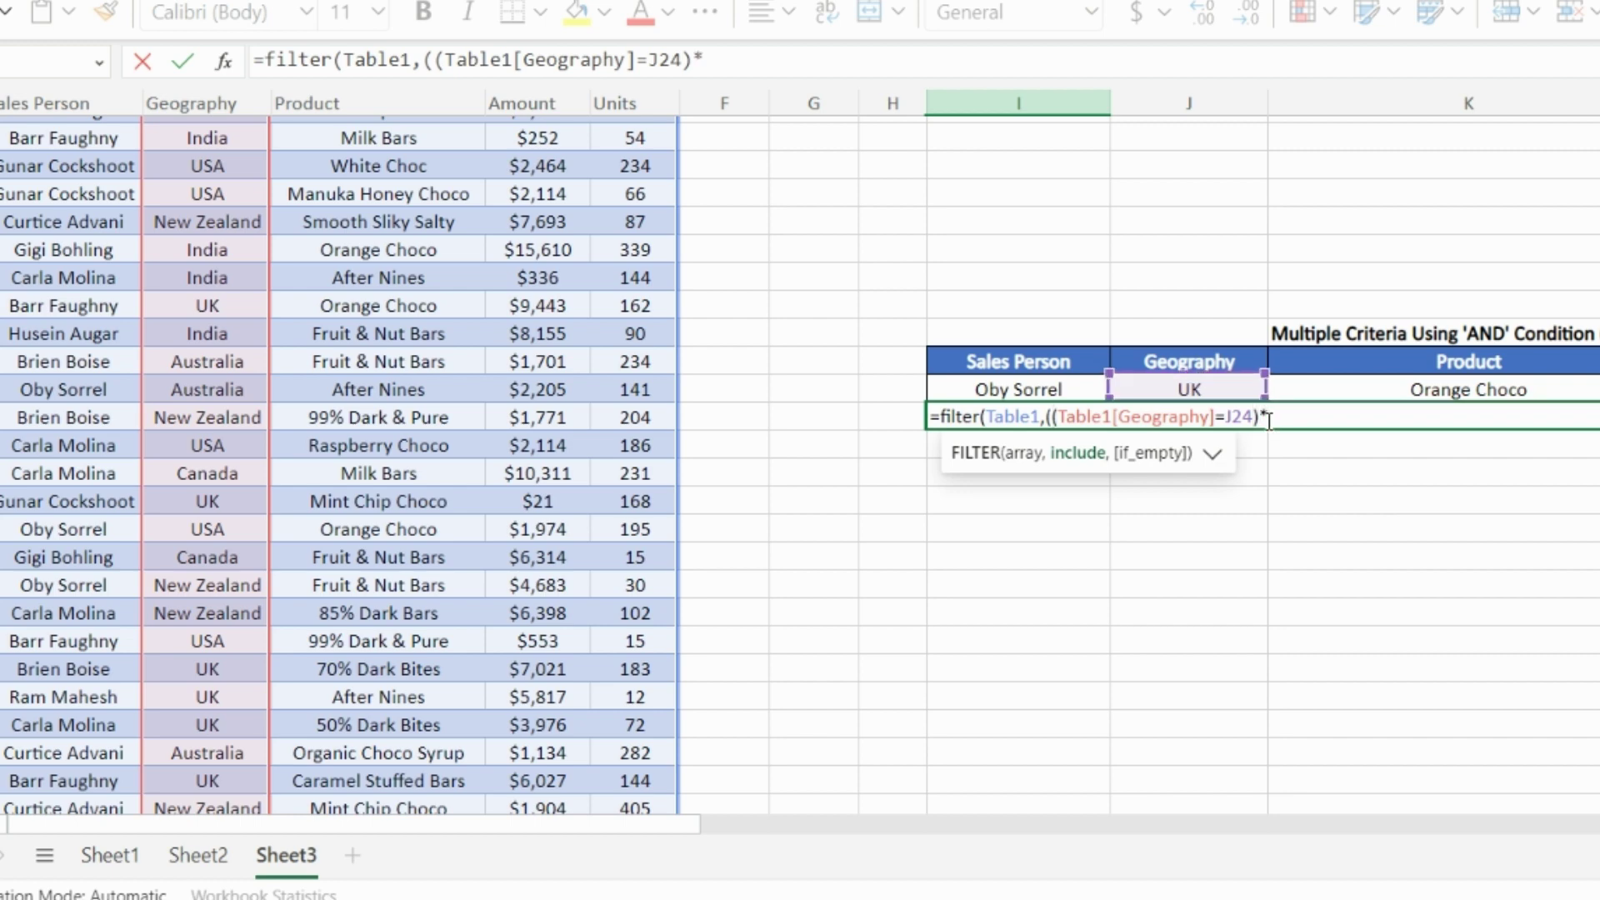
type("(")
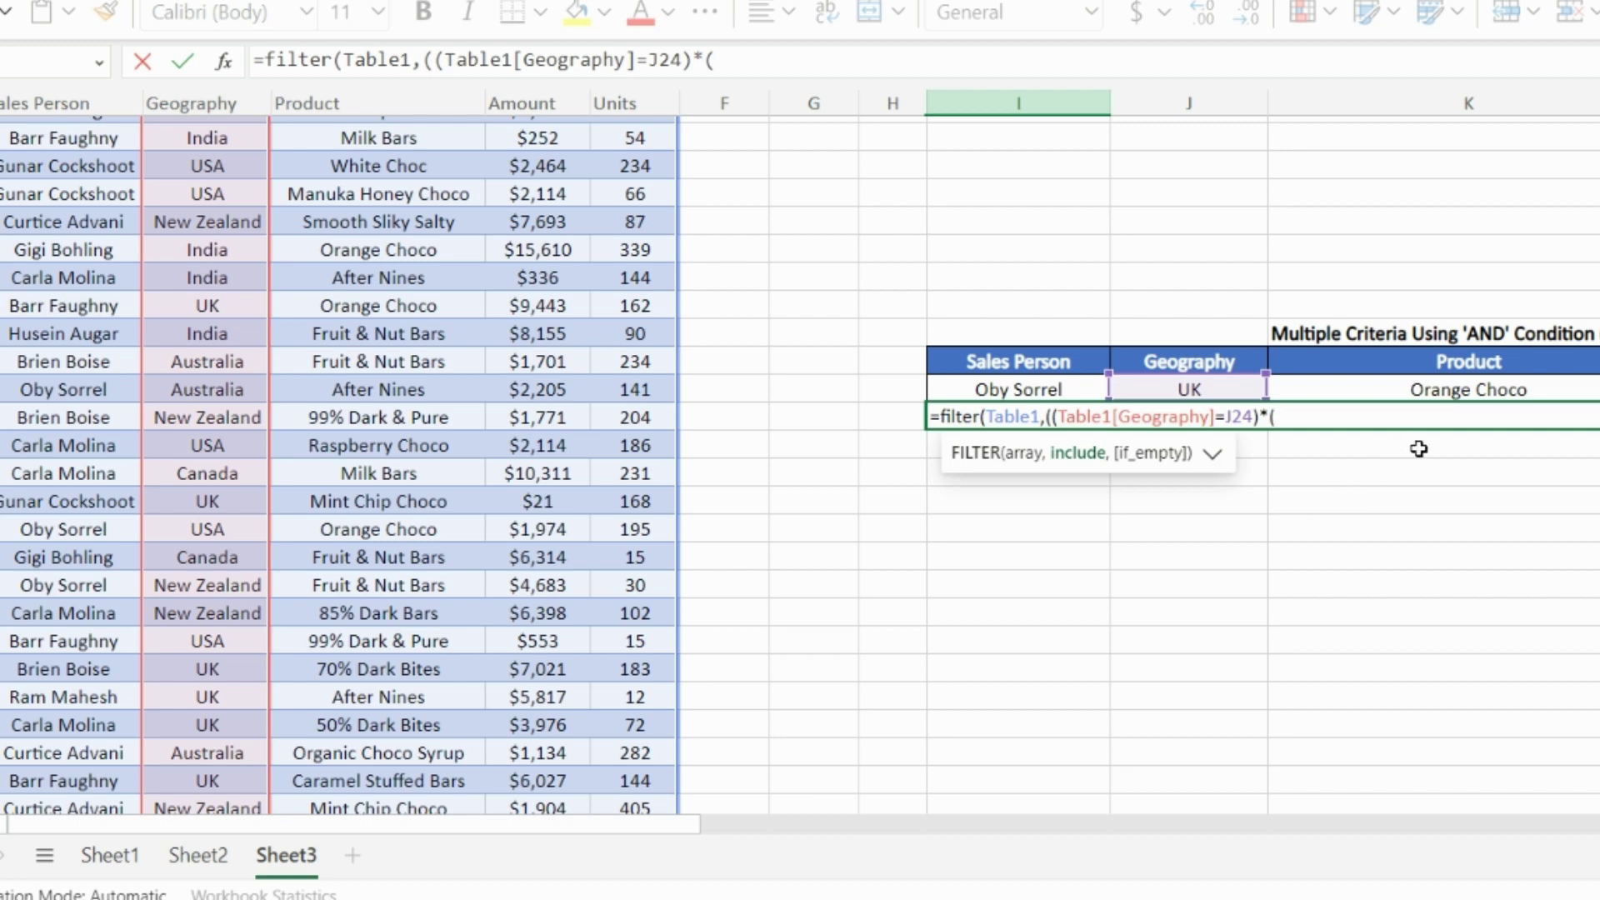
left_click(436, 443)
scroll(437, 442, "up", 4)
scroll(433, 333, "up", 1)
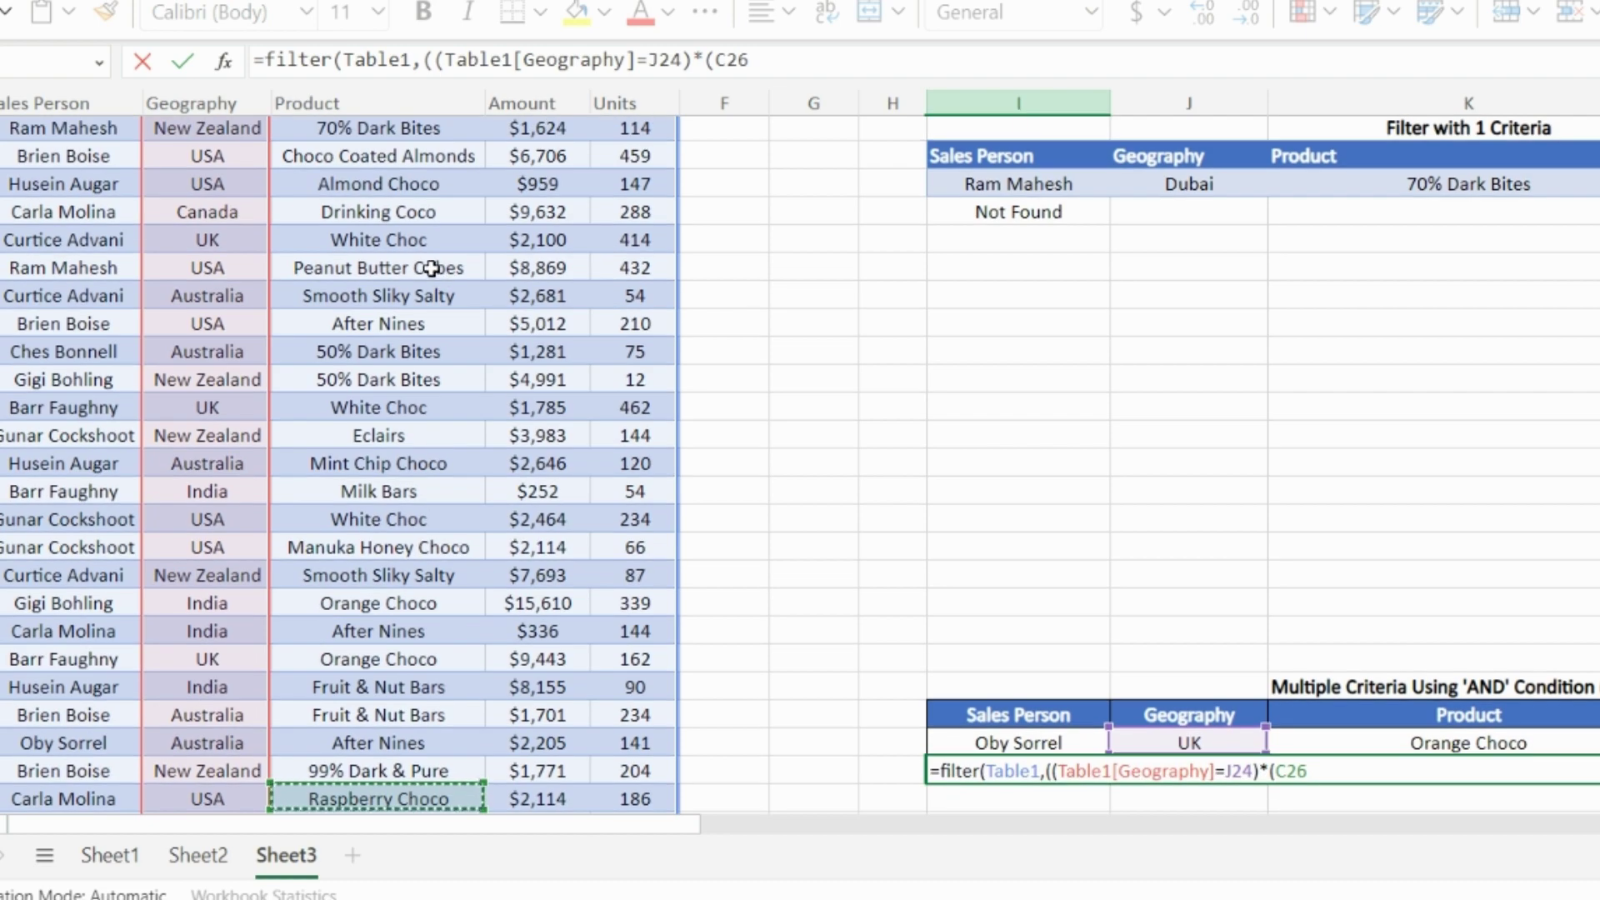
left_click(414, 161)
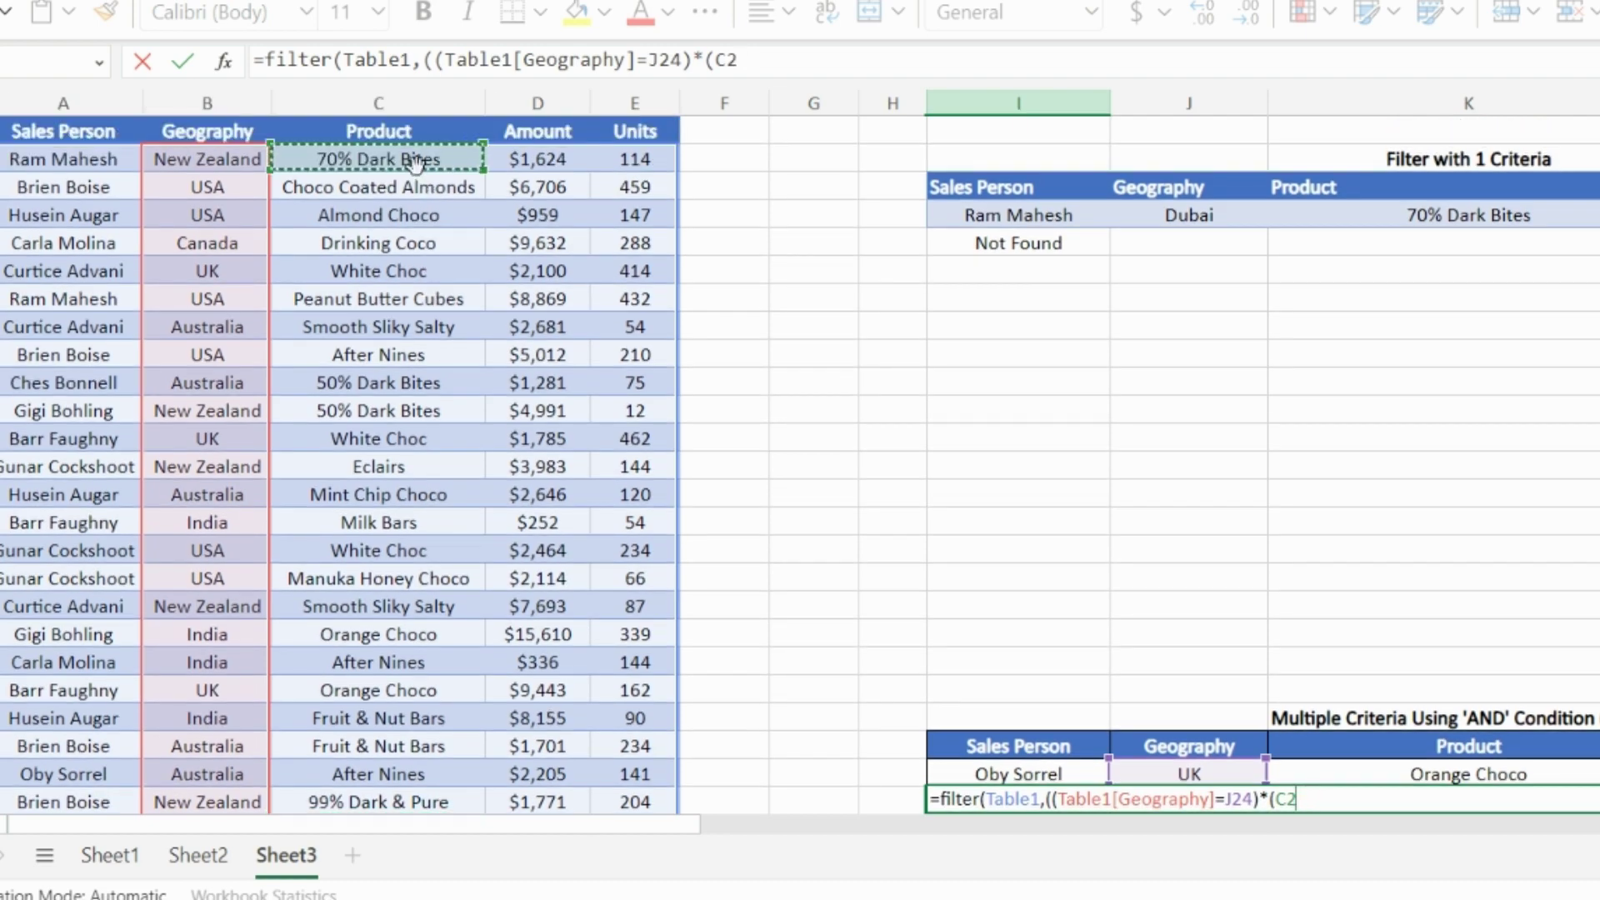
key("ctrl+shift+Down")
scroll(1165, 468, "up", 6)
scroll(1164, 469, "up", 6)
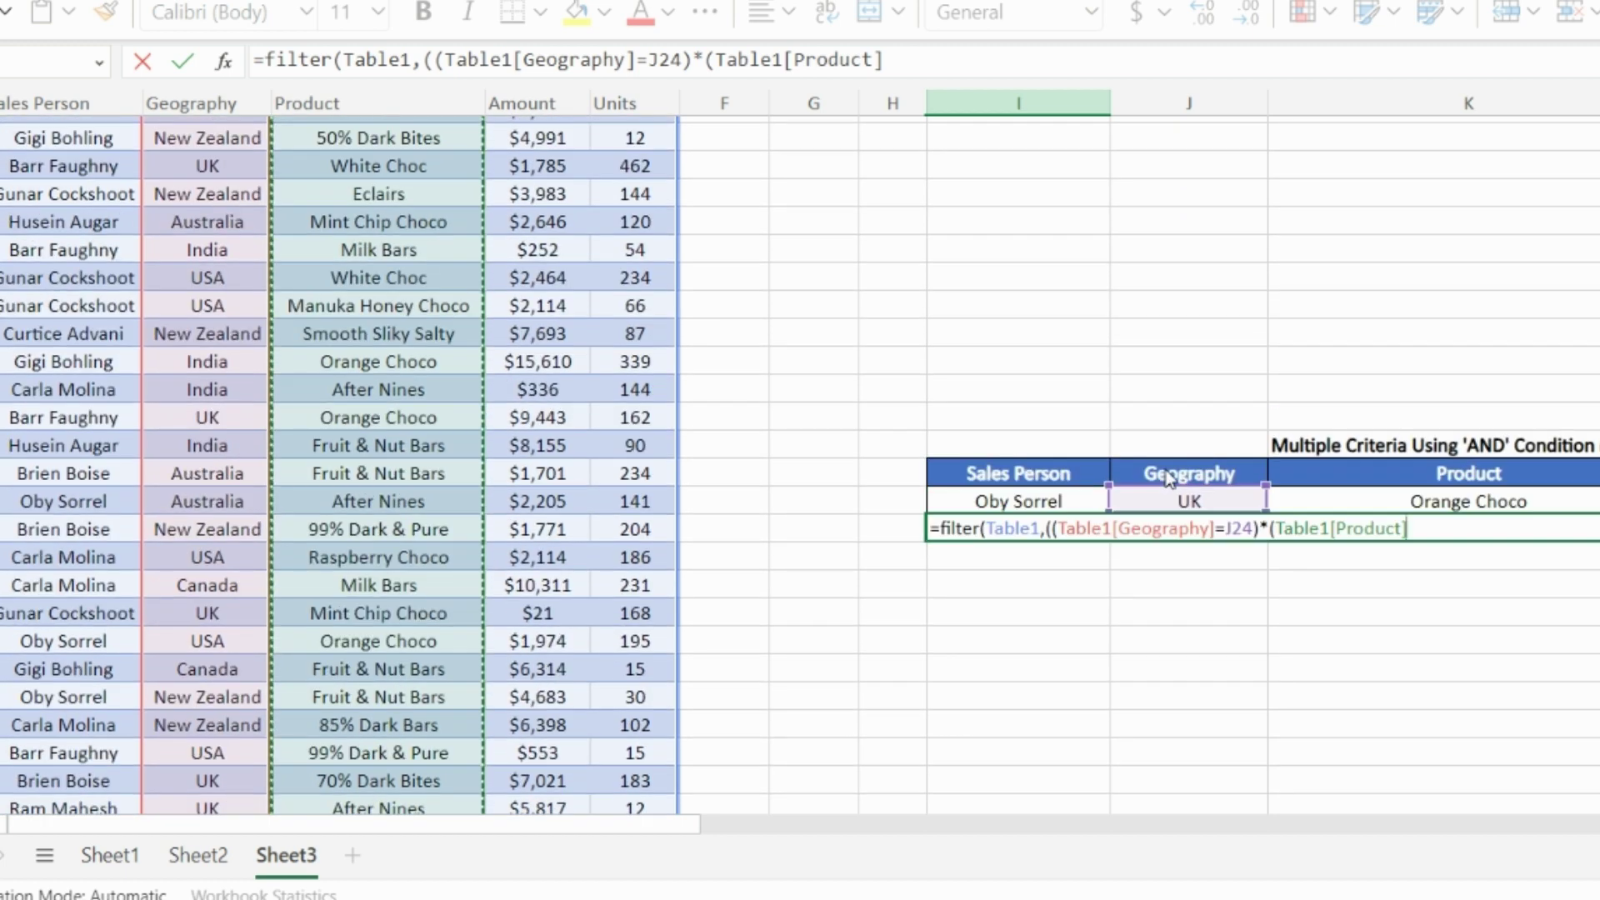
type("=")
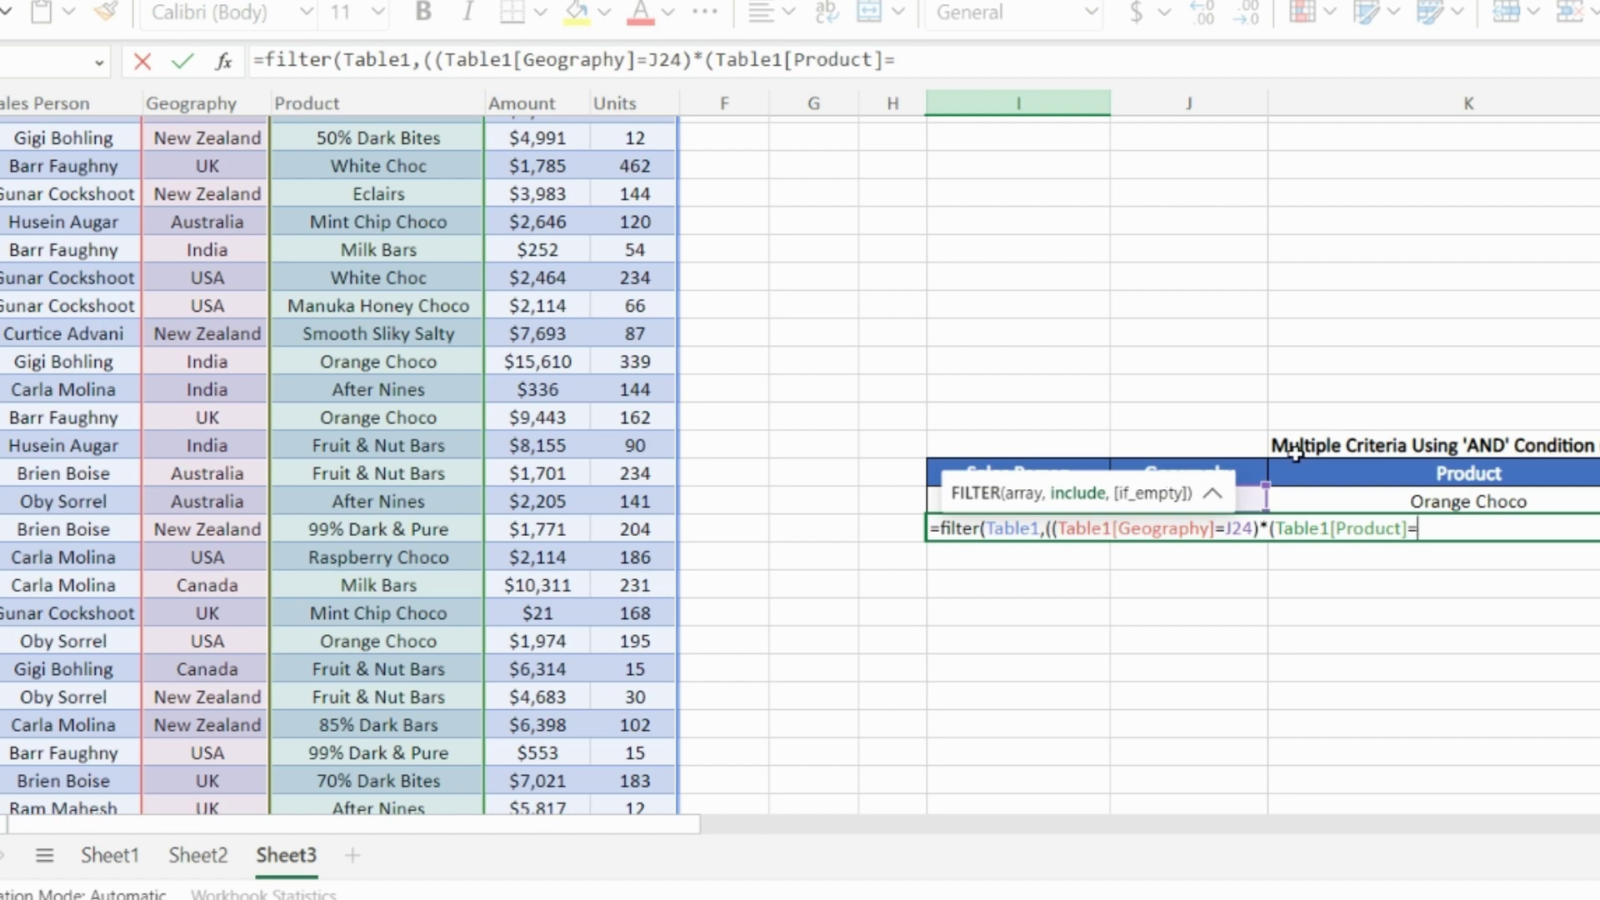
left_click(1525, 500)
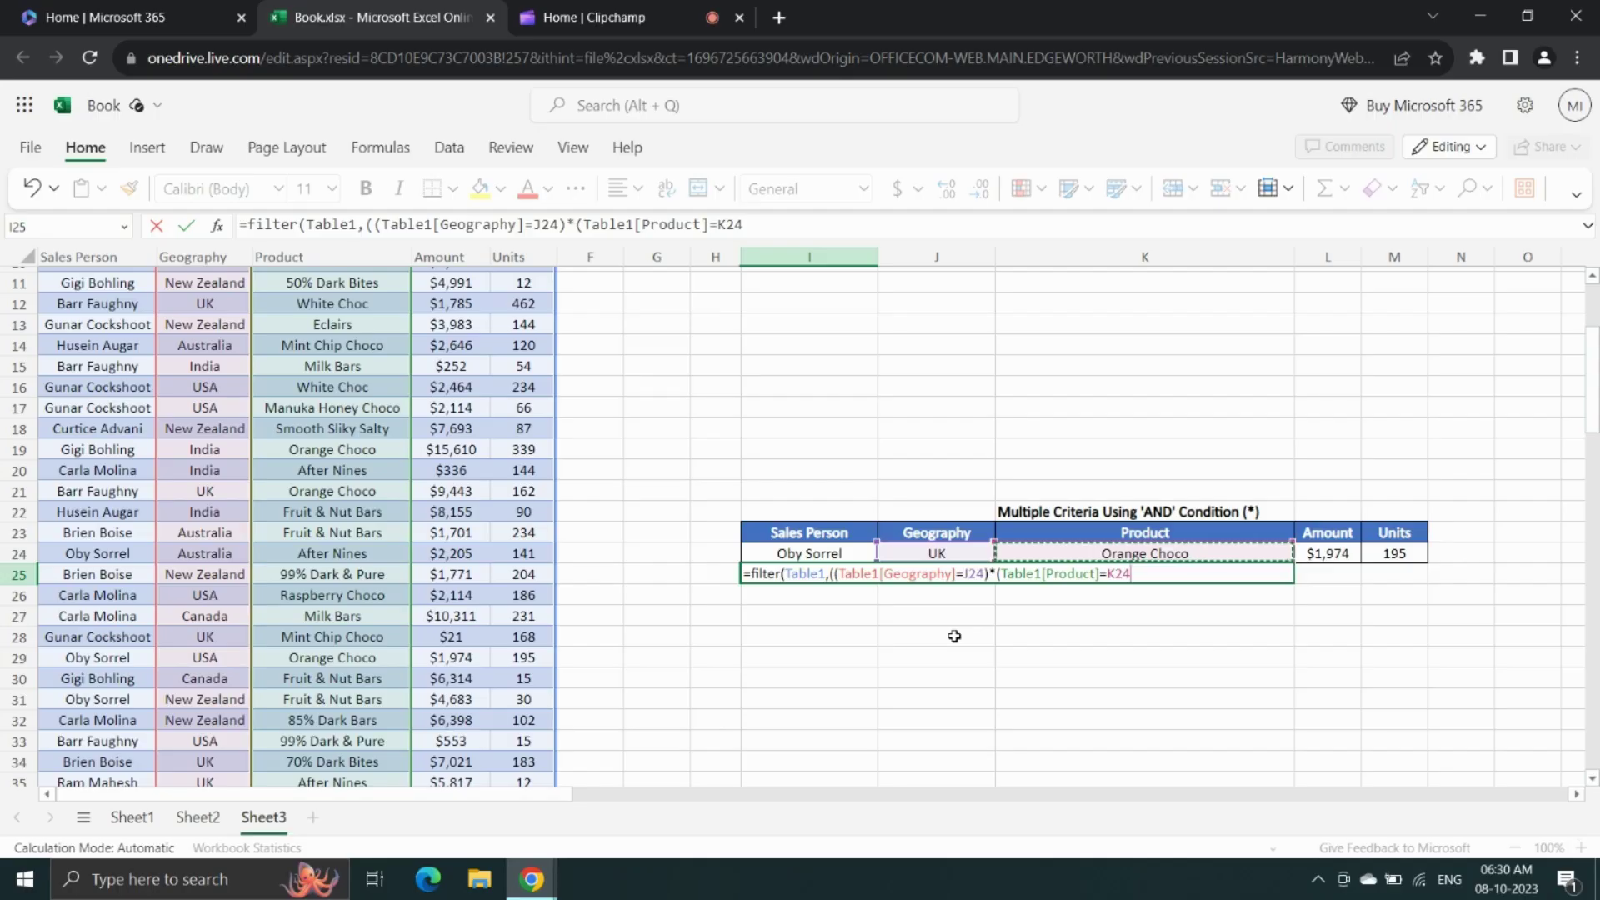
type(")))")
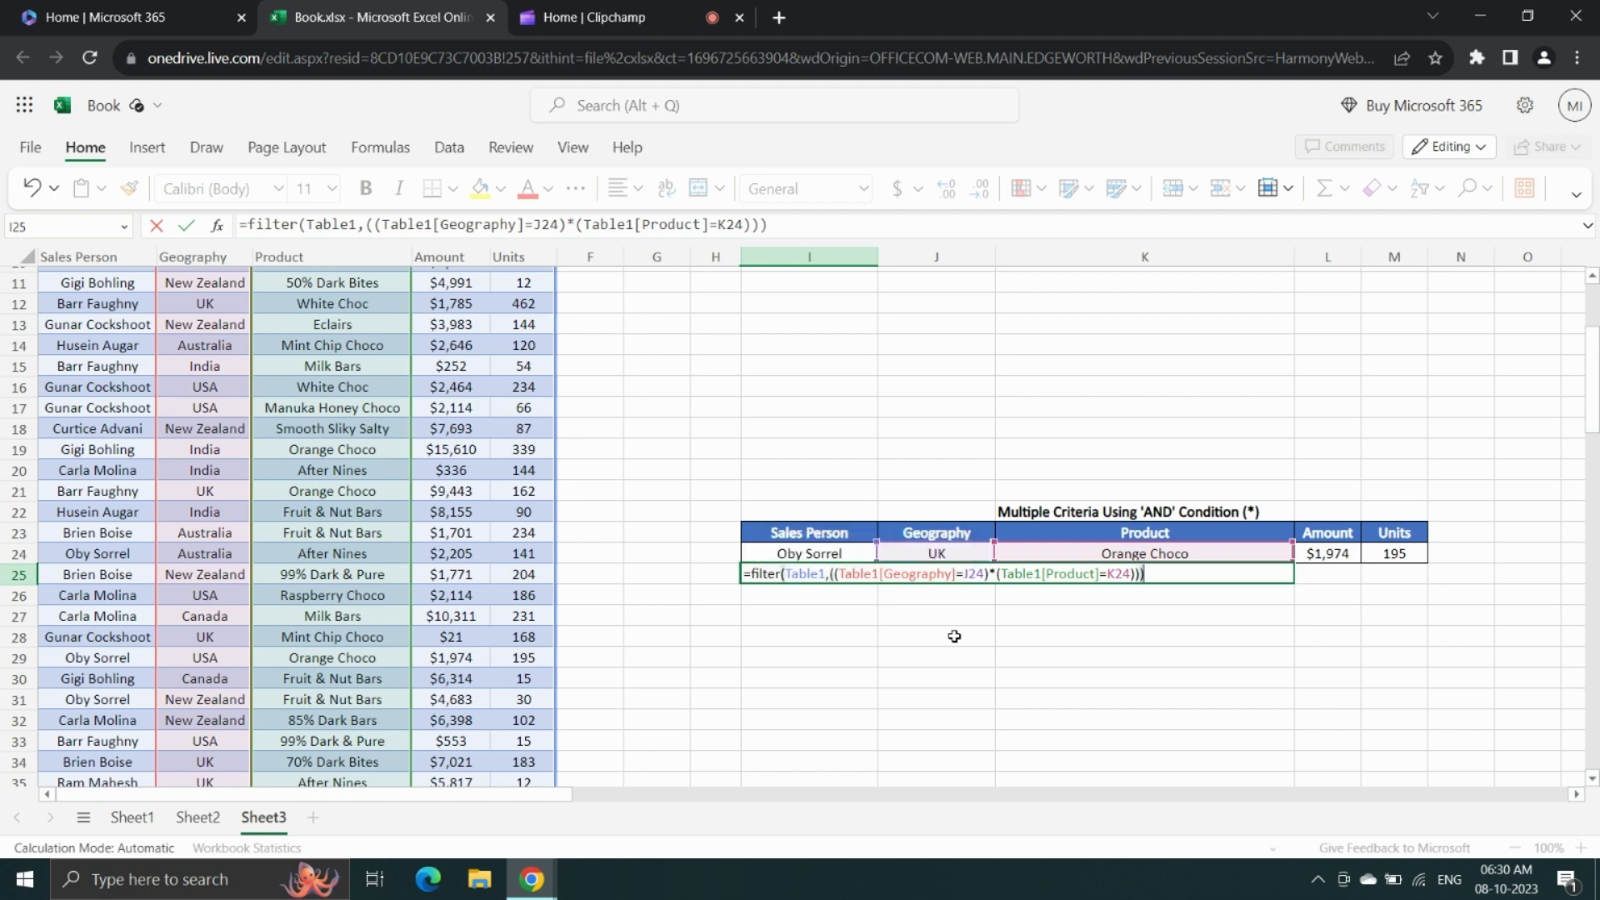
key("Return")
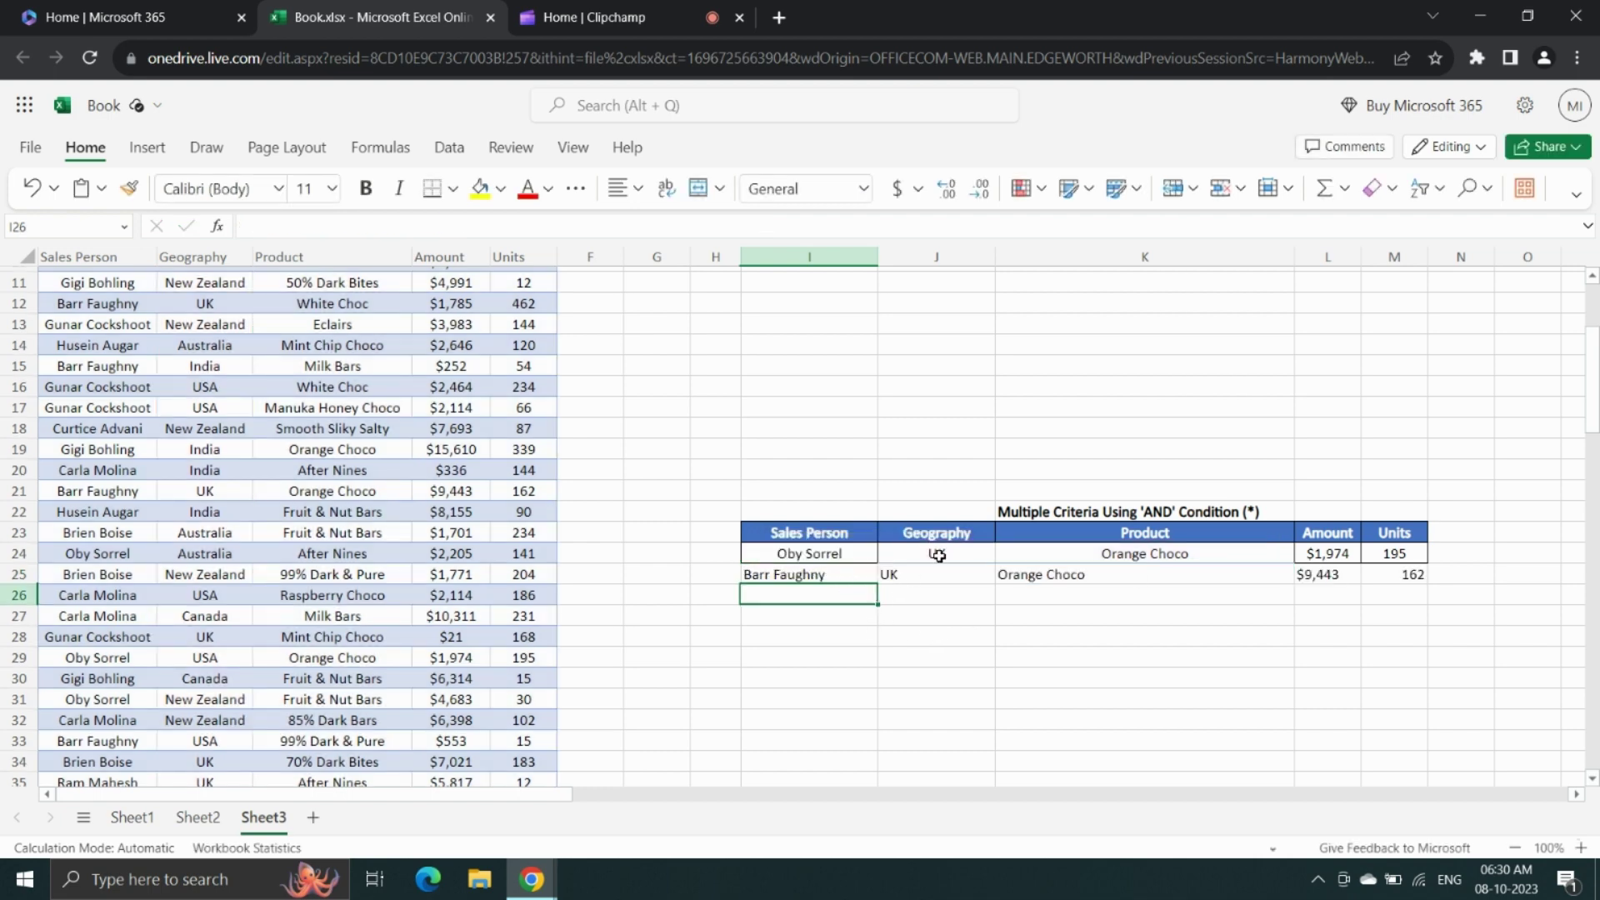
Copy the India and Orange Choco entries from B19:C19 into the geography and product criteria cells J24:K24
left_click(938, 555)
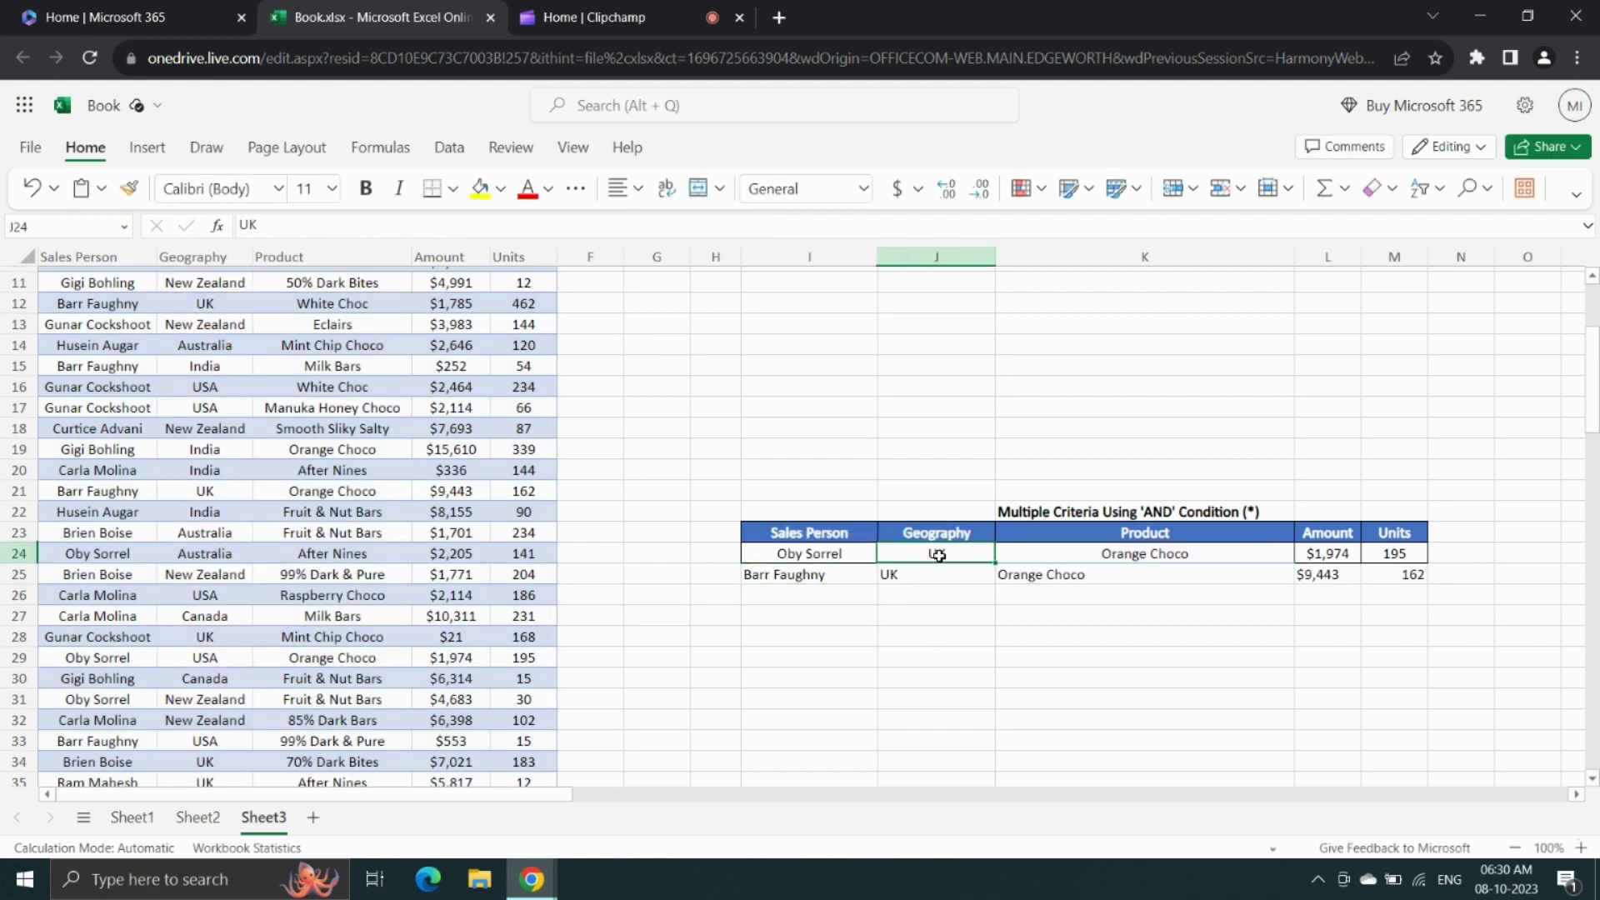
left_click(1147, 556)
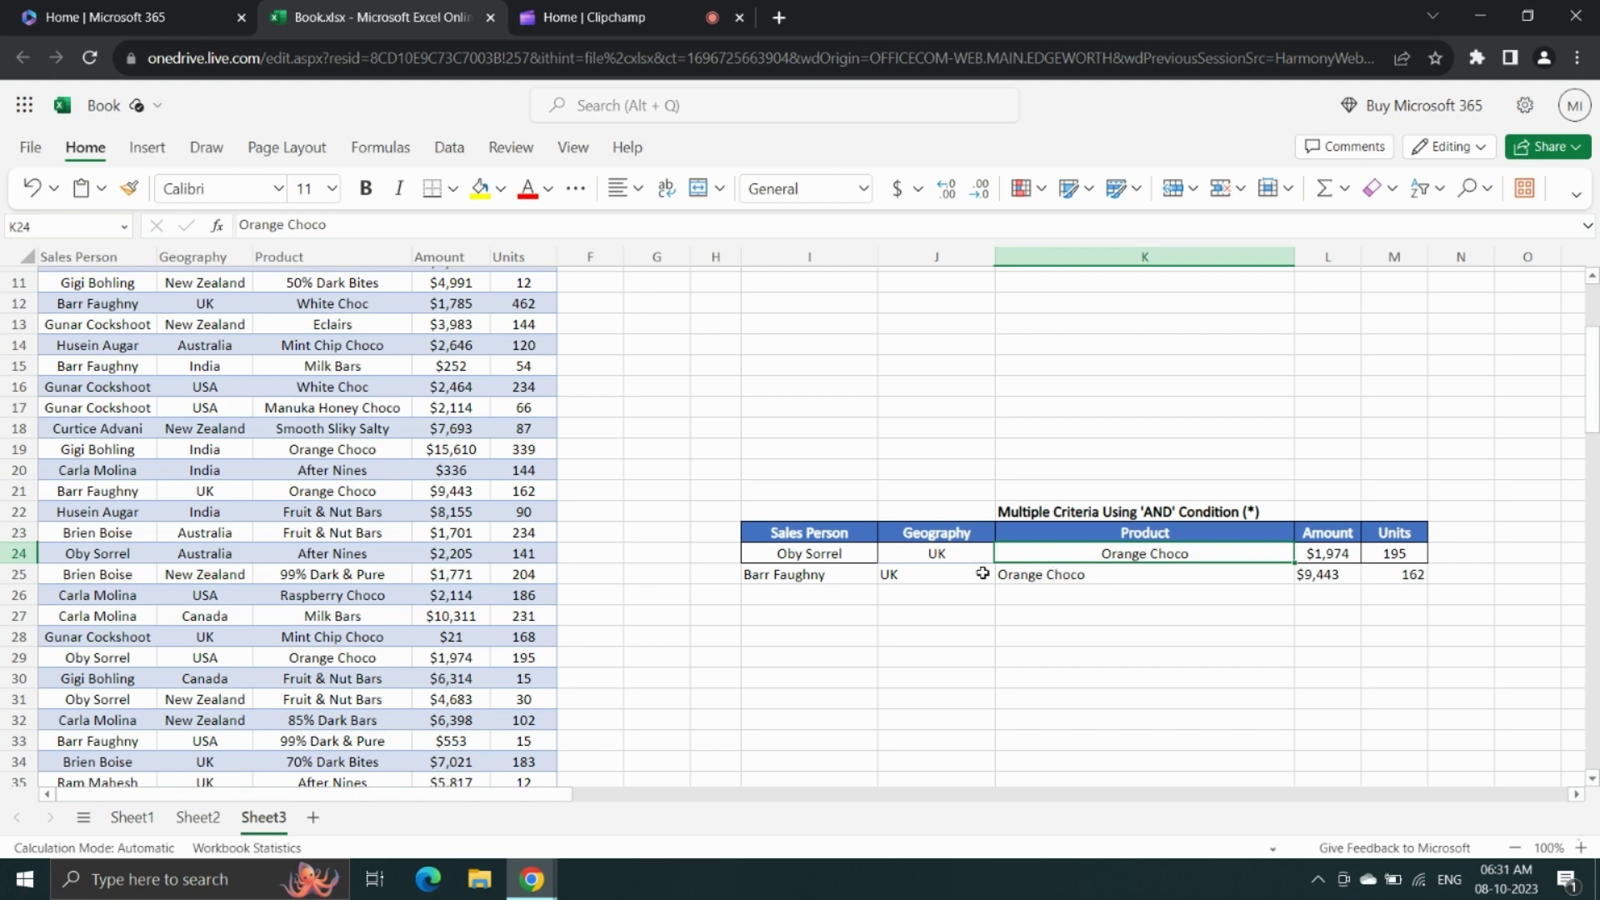
left_click(204, 472)
key("Up")
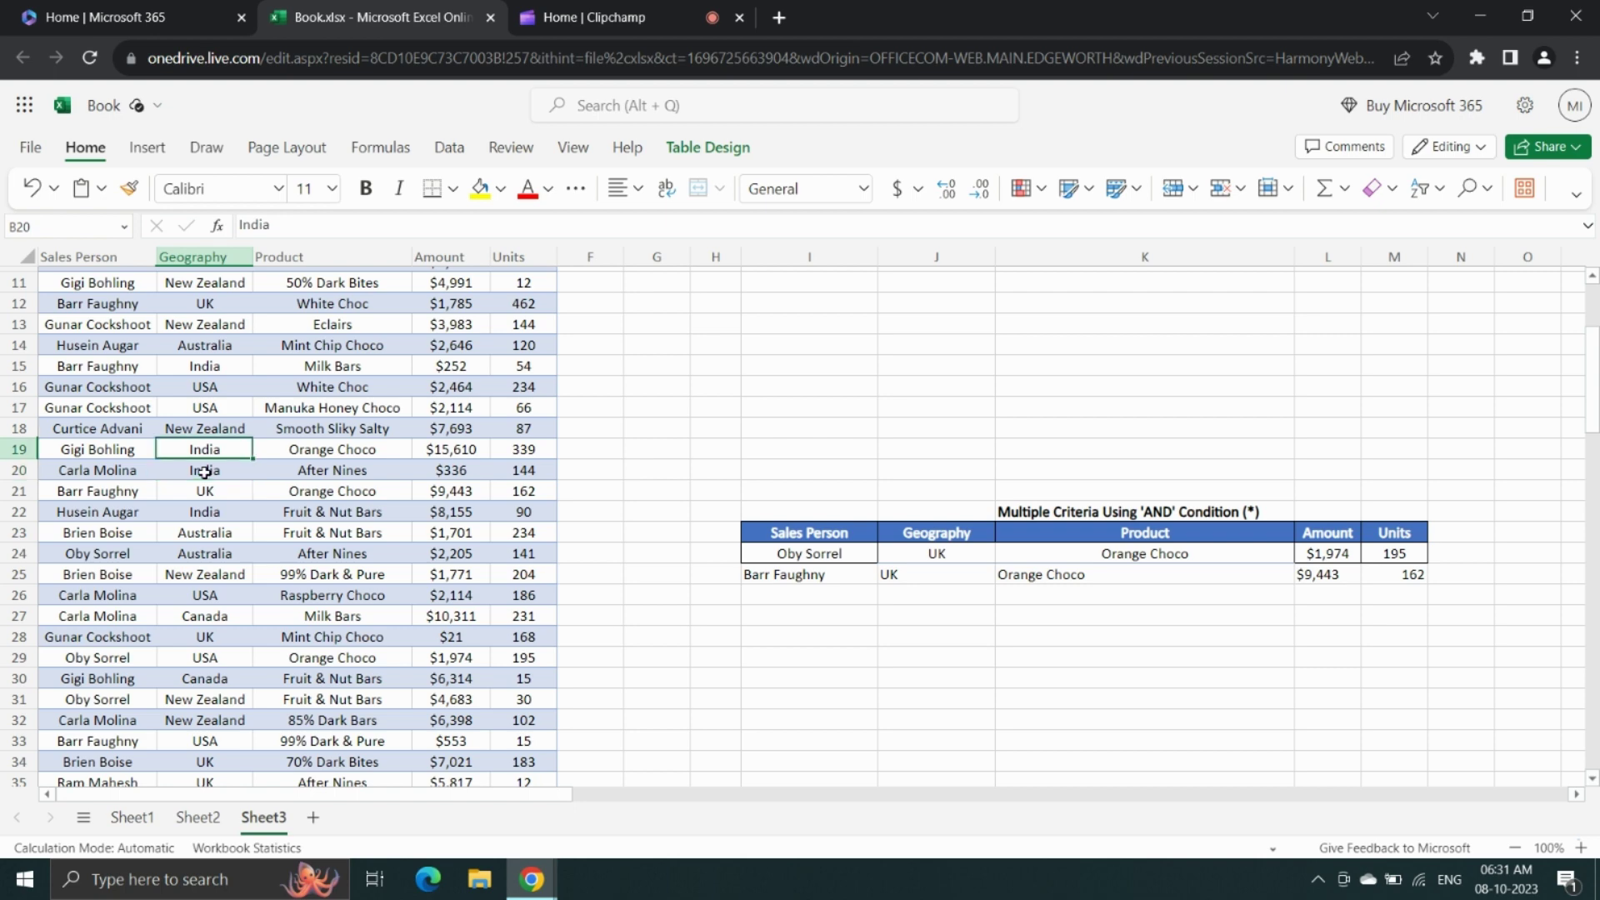
key("shift+Right")
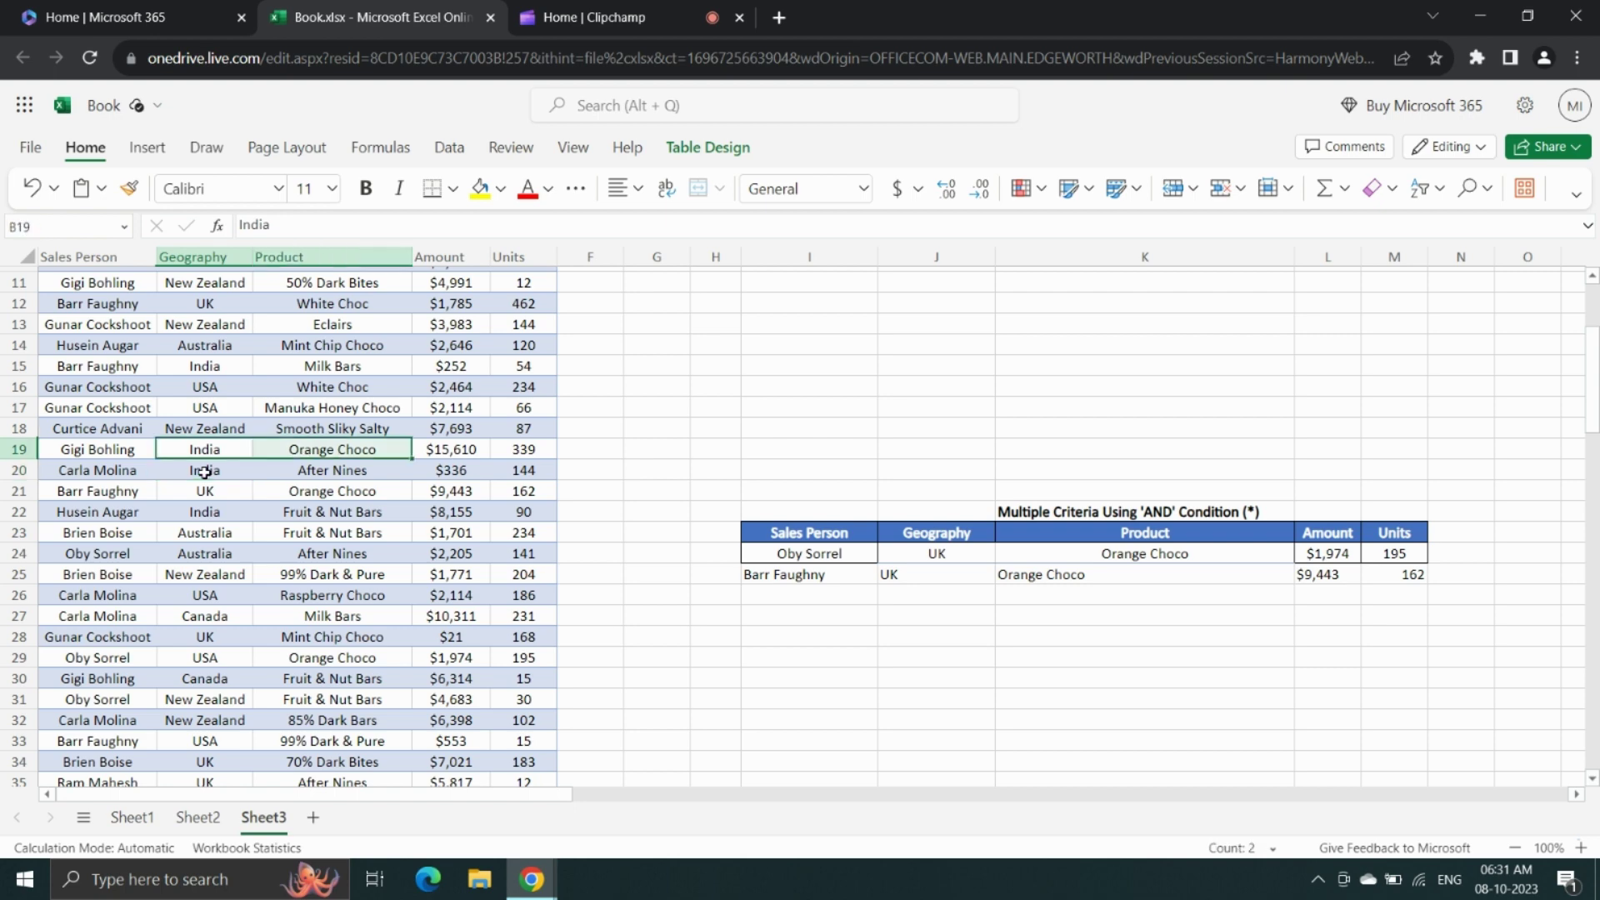
key("ctrl+c")
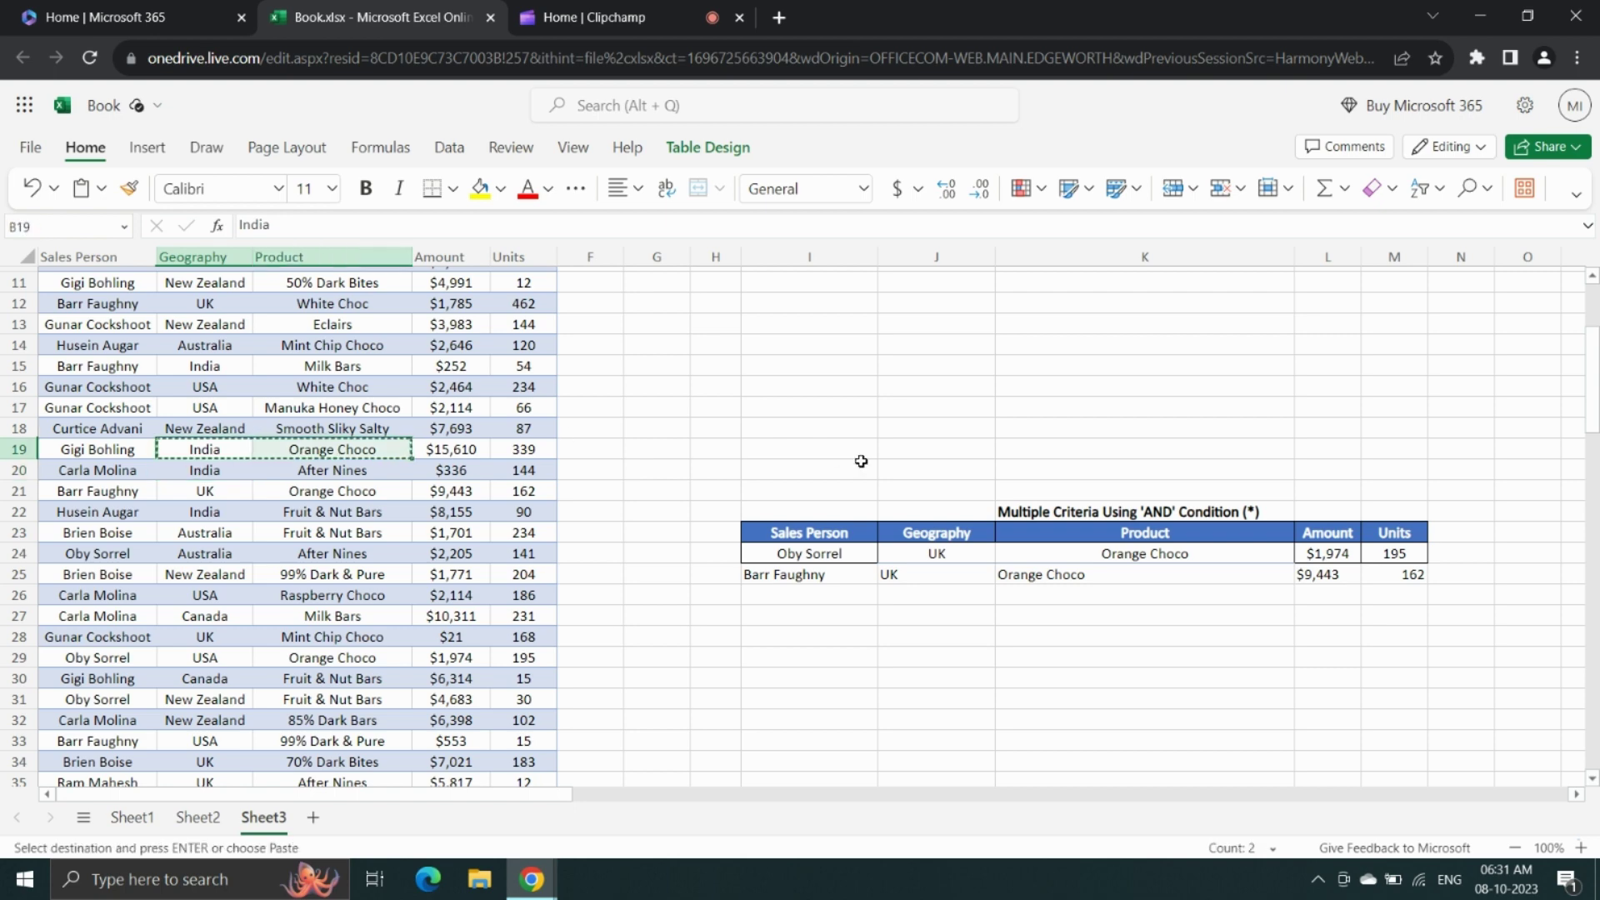
left_click(922, 556)
key("Return")
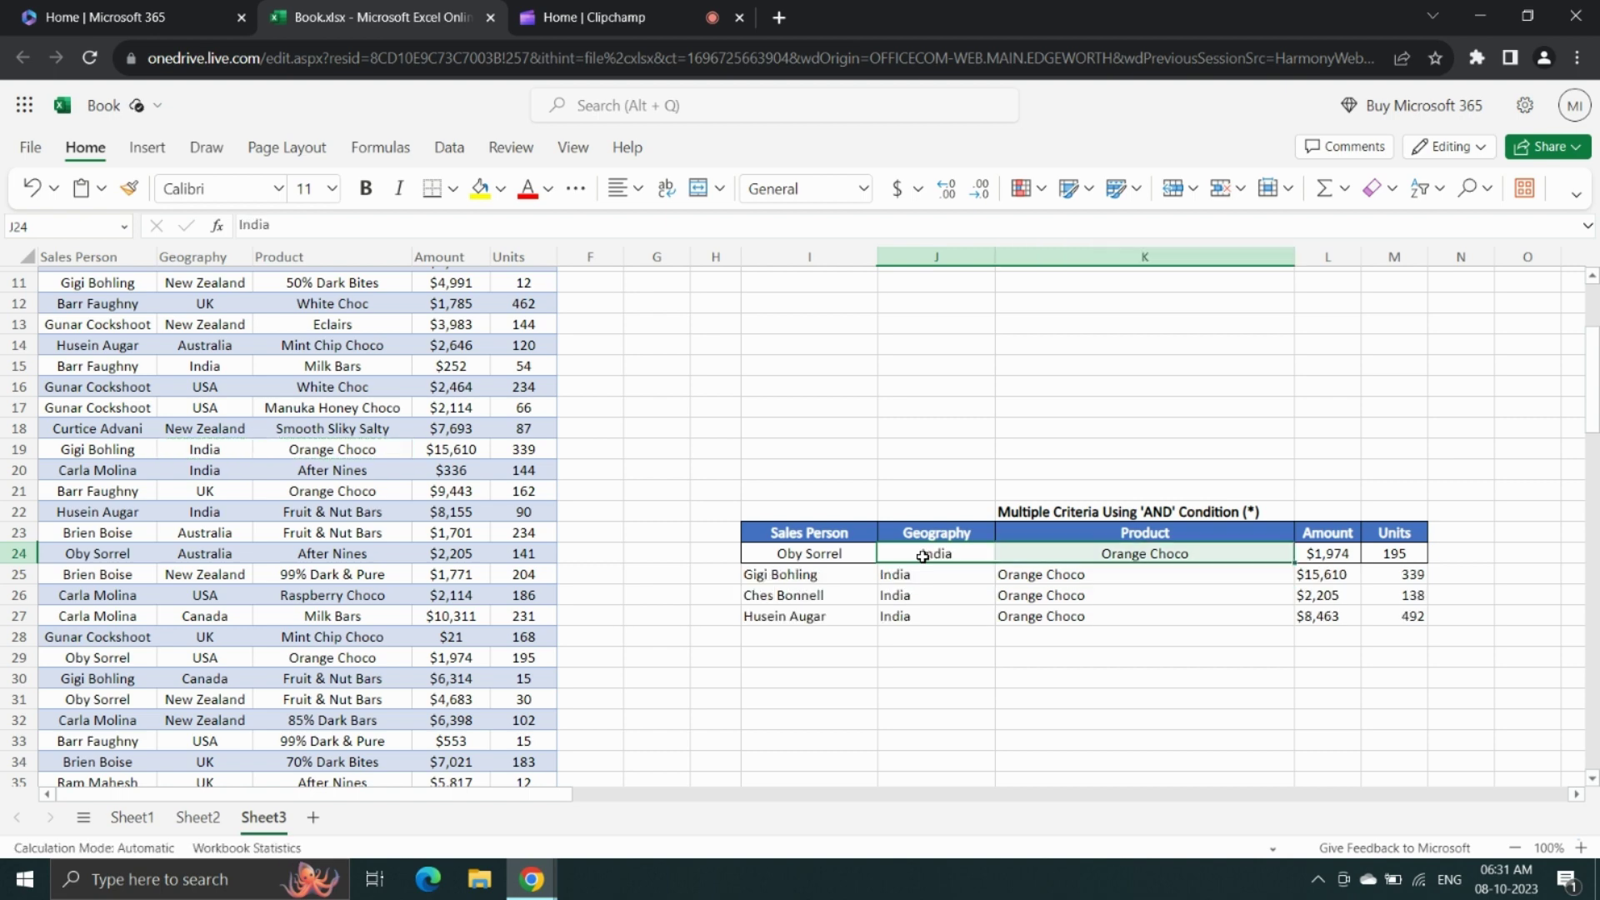